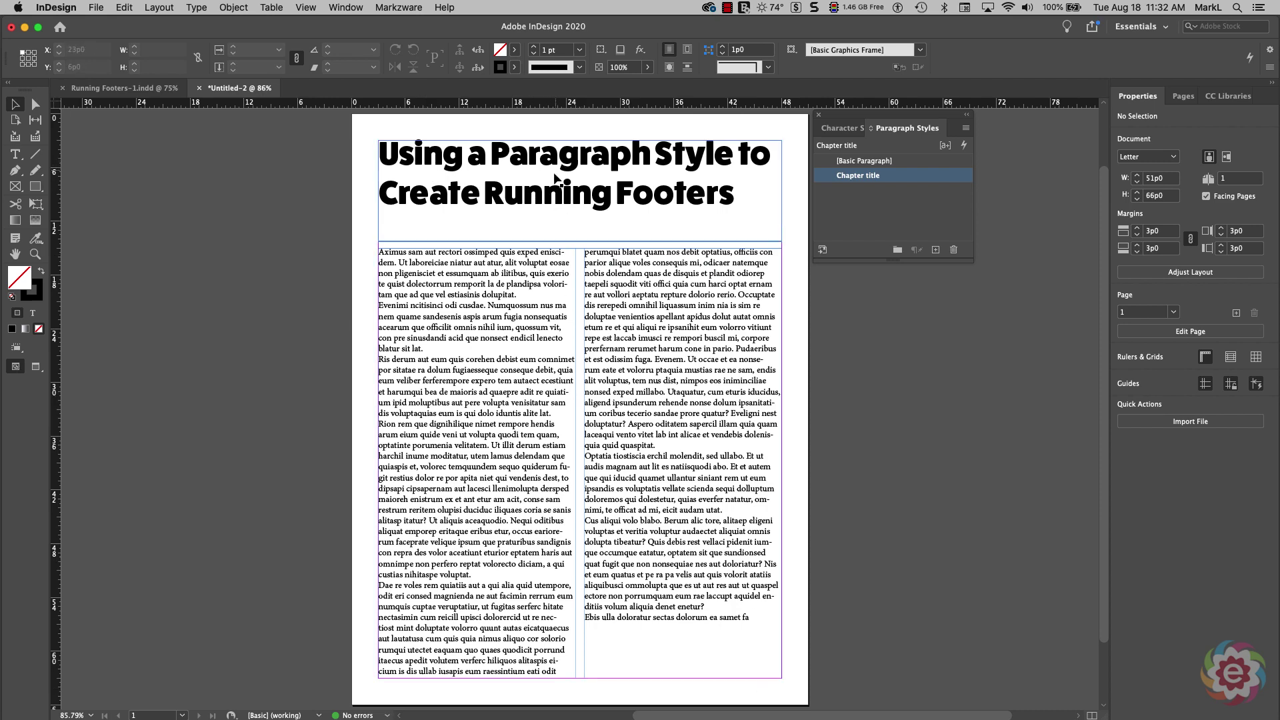
Select the whole chapter heading text on page 1 and check which paragraph style is applied to it.
{"action": "double_click", "coordinate": [561, 185]}
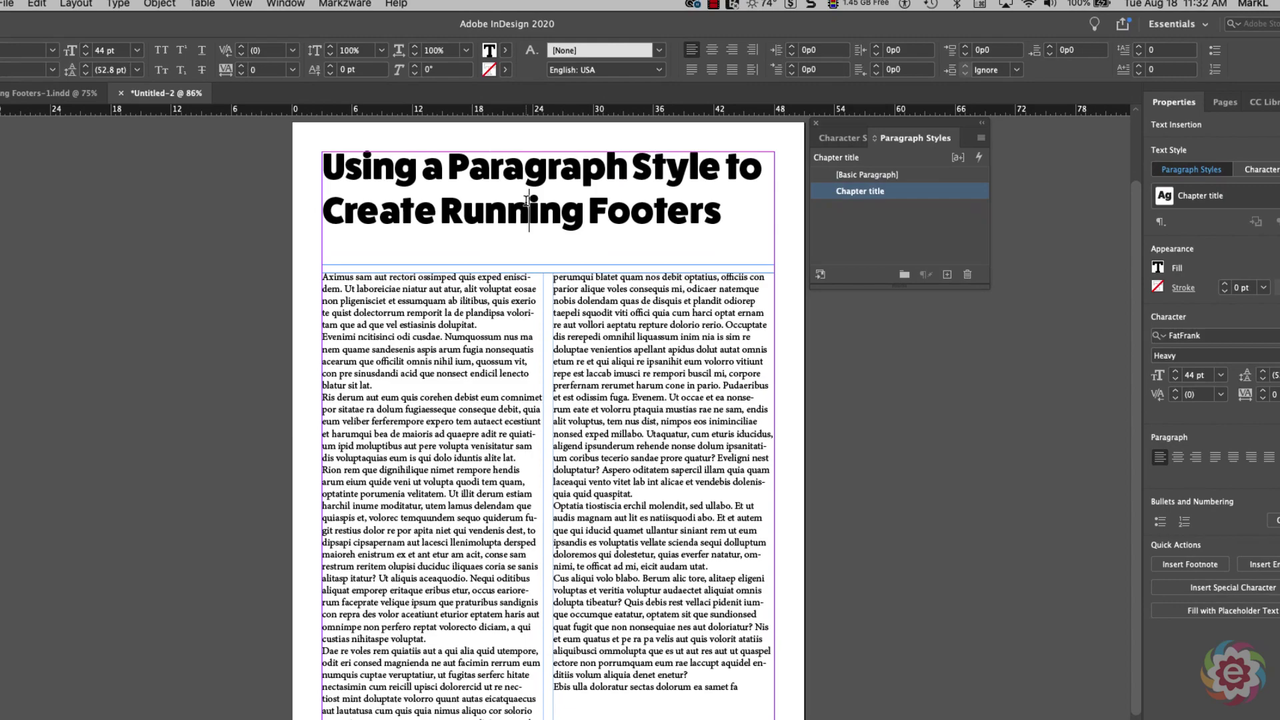
{"action": "key", "text": "super+a"}
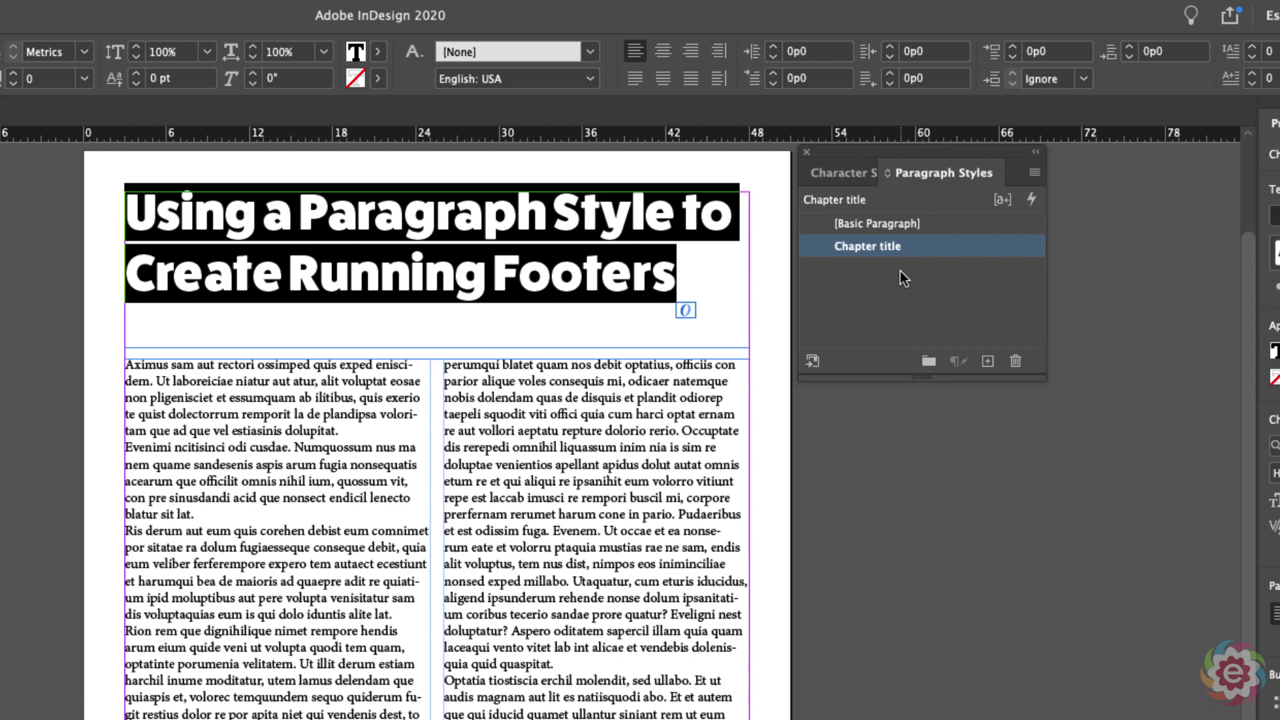
{"action": "left_click", "coordinate": [879, 278]}
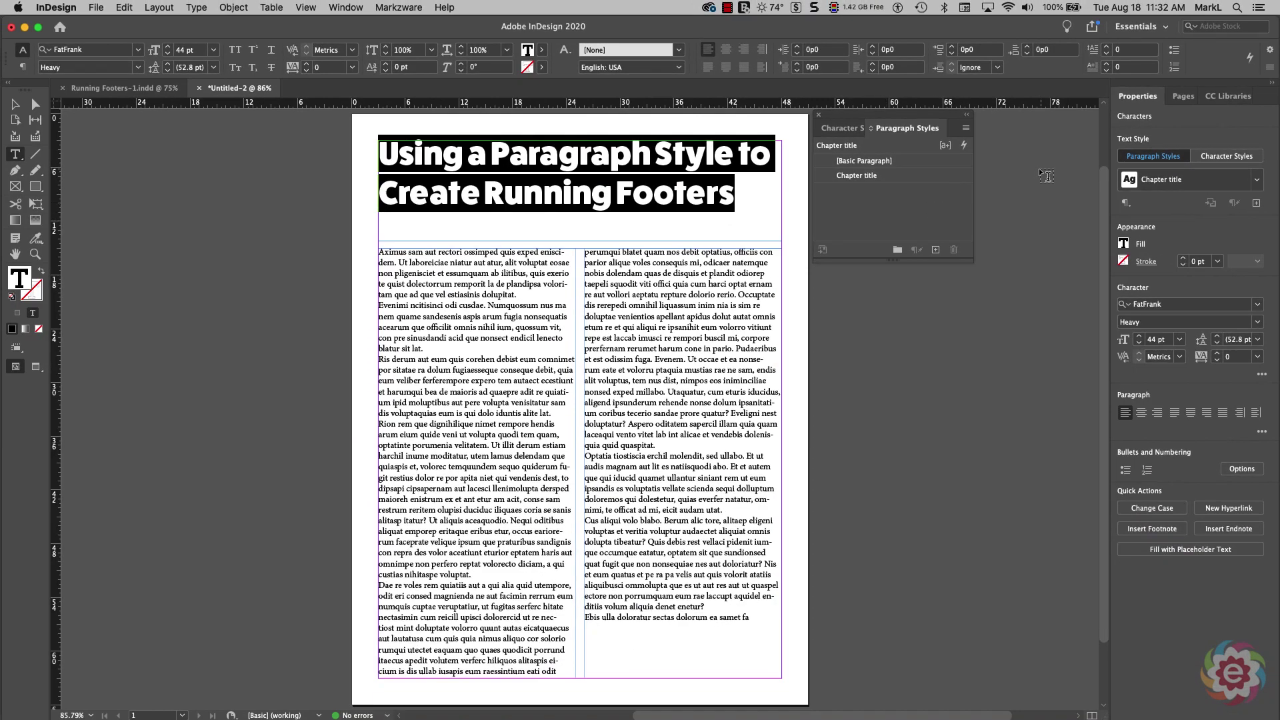
Open the A-Master spread and draw a text frame about 45p0 by 2p6 below the left page's bottom margin.
{"action": "left_click", "coordinate": [1179, 98]}
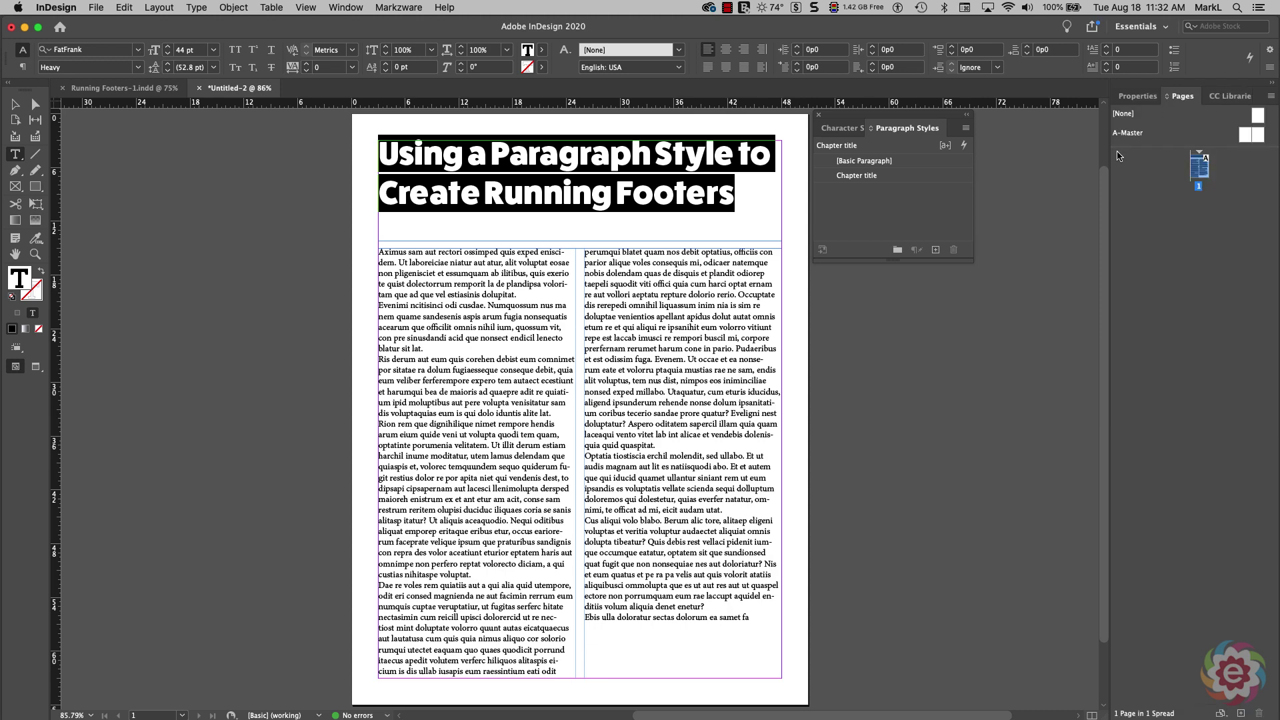
{"action": "double_click", "coordinate": [1128, 133]}
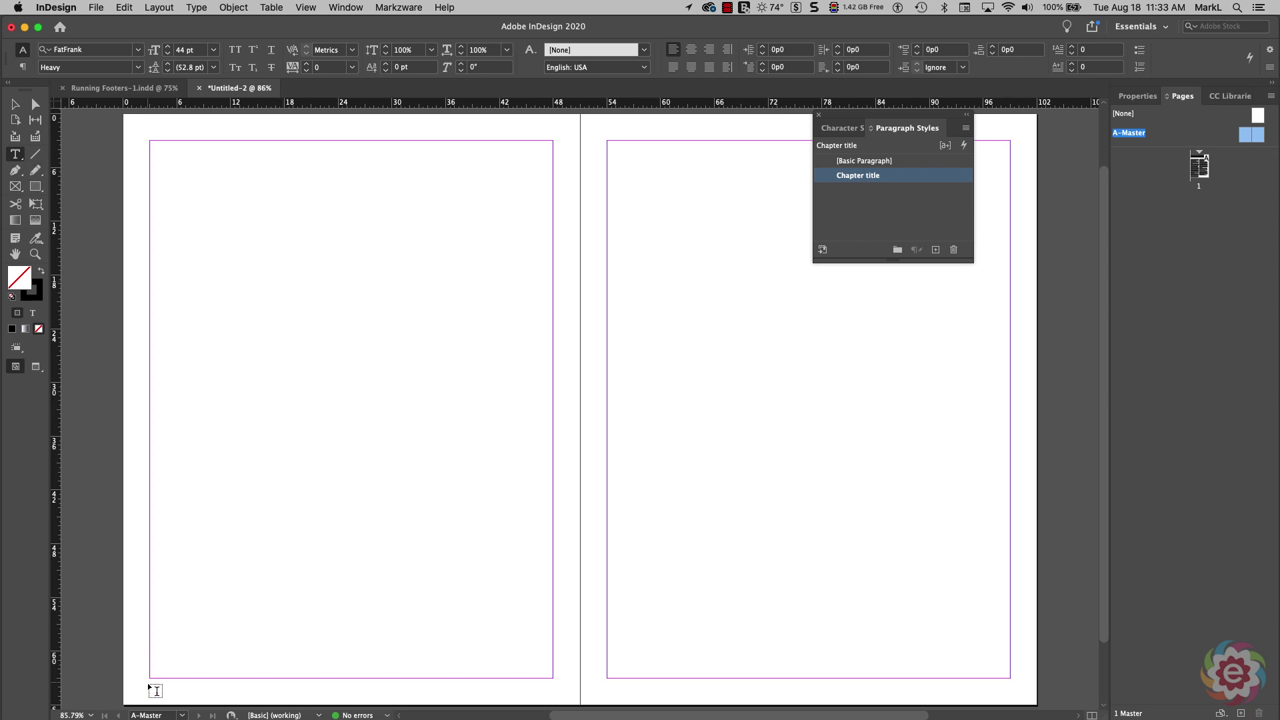
{"action": "left_click_drag", "start_coordinate": [150, 680], "coordinate": [554, 701]}
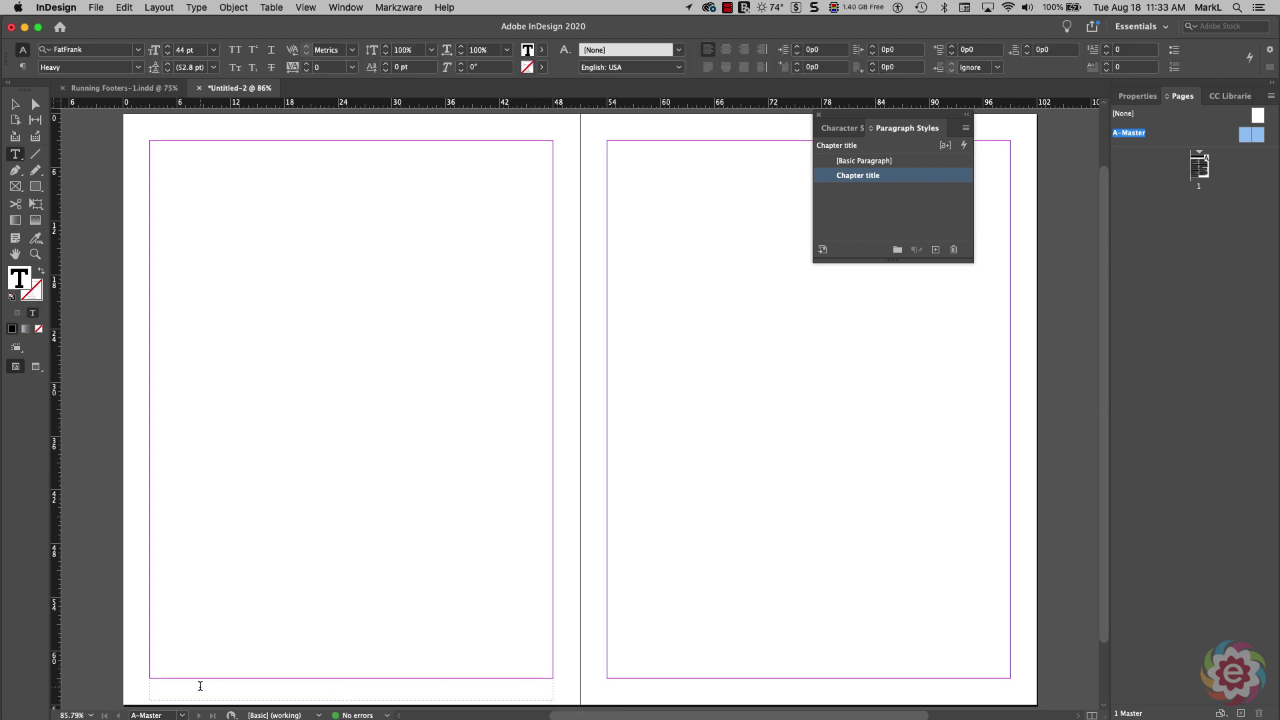
Insert a current page number marker in the new footer frame on the left master page.
{"action": "key", "text": "super"}
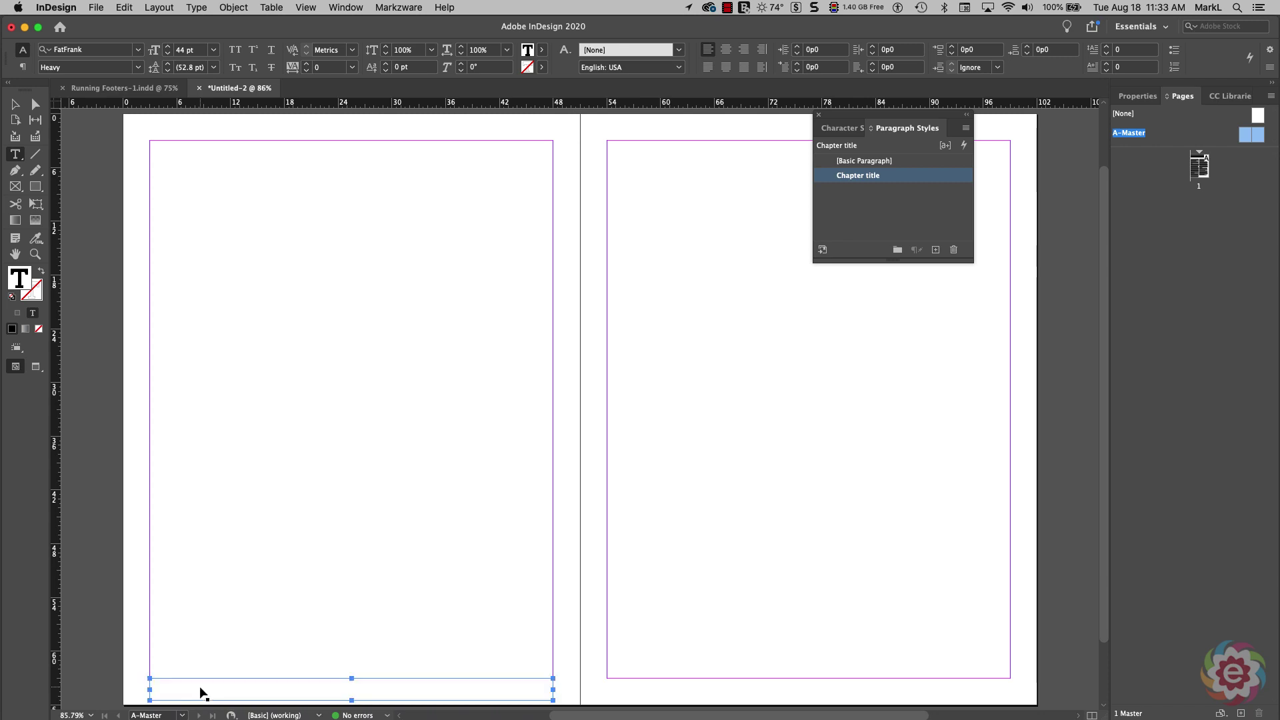
{"action": "key", "text": "super+1"}
{"action": "key", "text": "super+equal"}
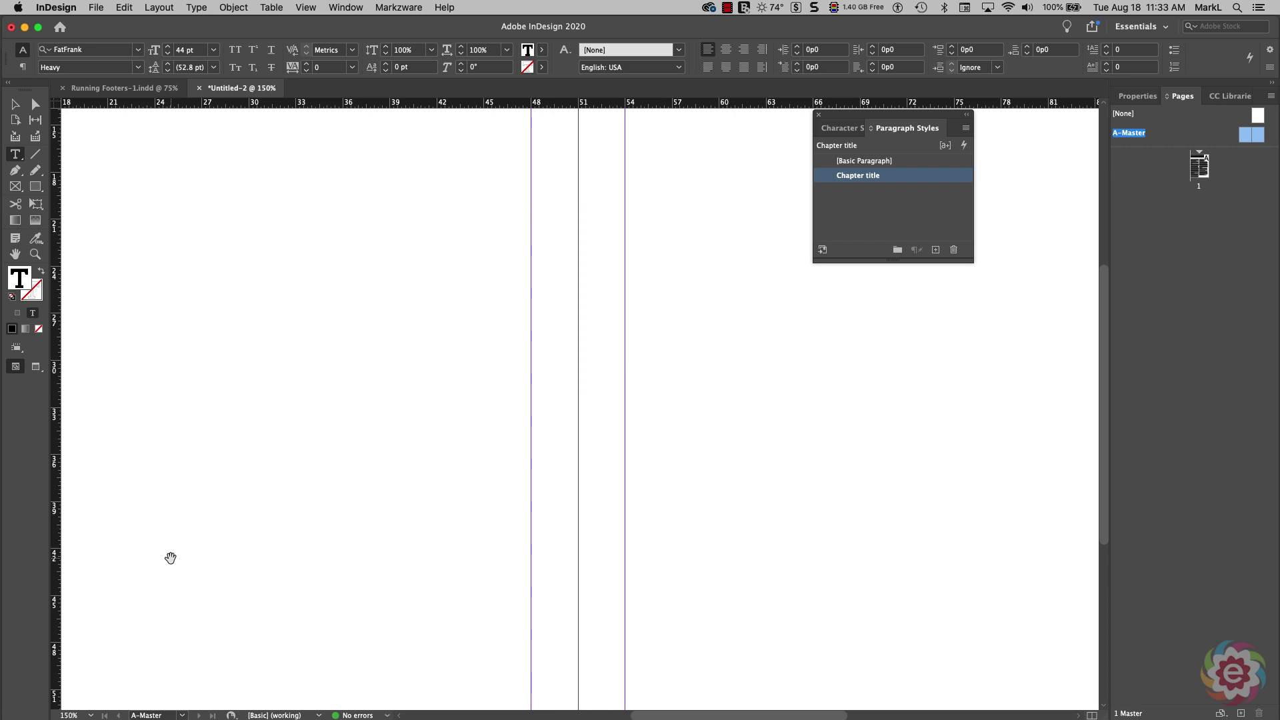
{"action": "left_click_drag", "start_coordinate": [288, 546], "coordinate": [776, 206]}
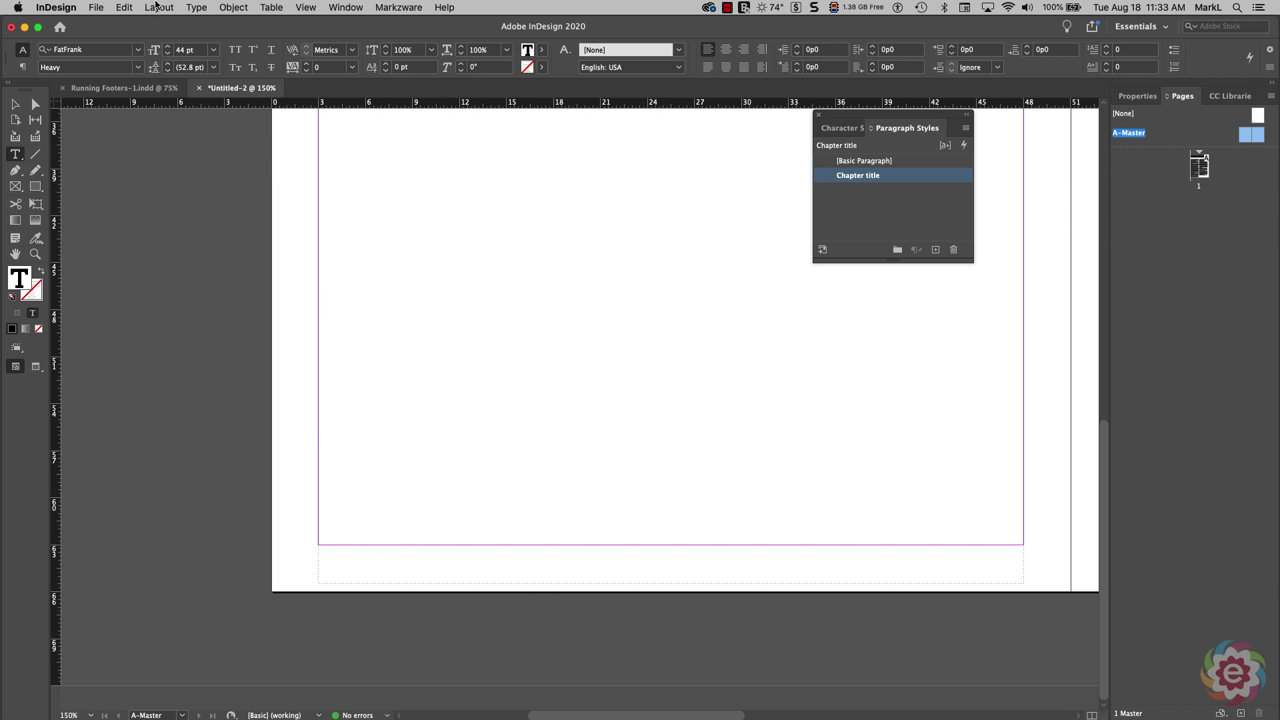
{"action": "left_click", "coordinate": [197, 7]}
{"action": "mouse_move", "coordinate": [340, 387]}
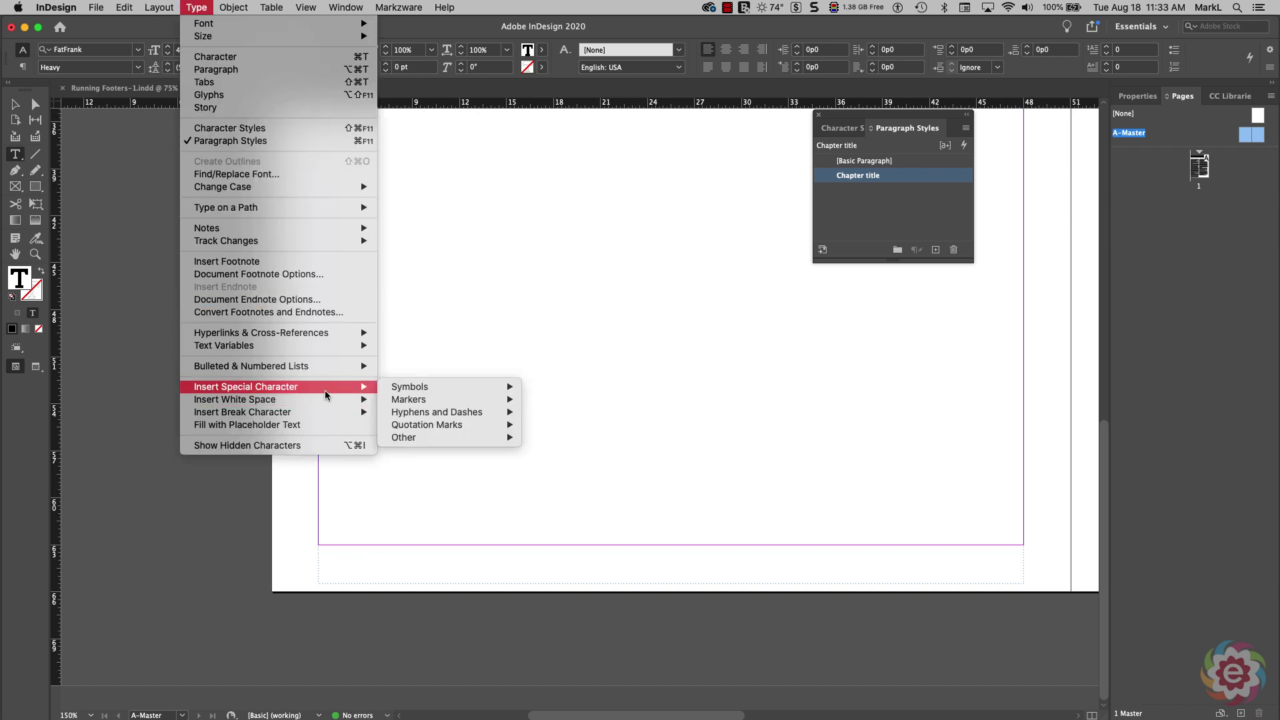
{"action": "mouse_move", "coordinate": [415, 400]}
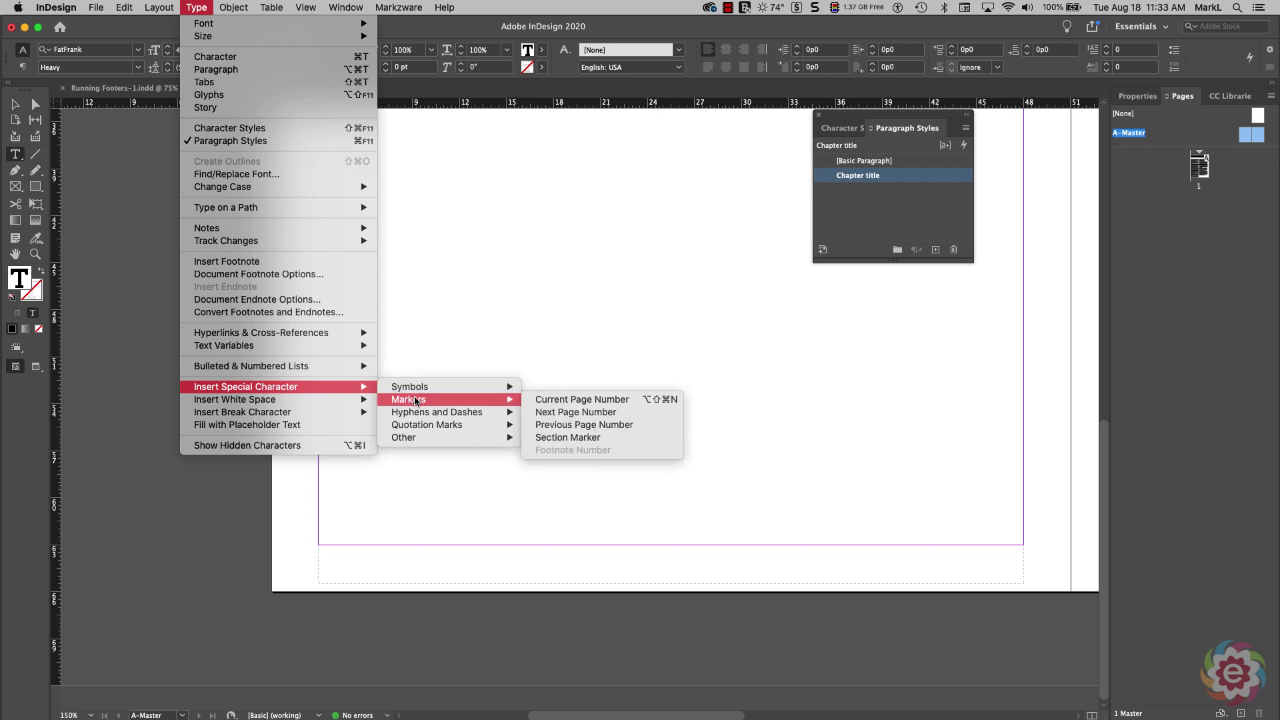
{"action": "left_click", "coordinate": [540, 401]}
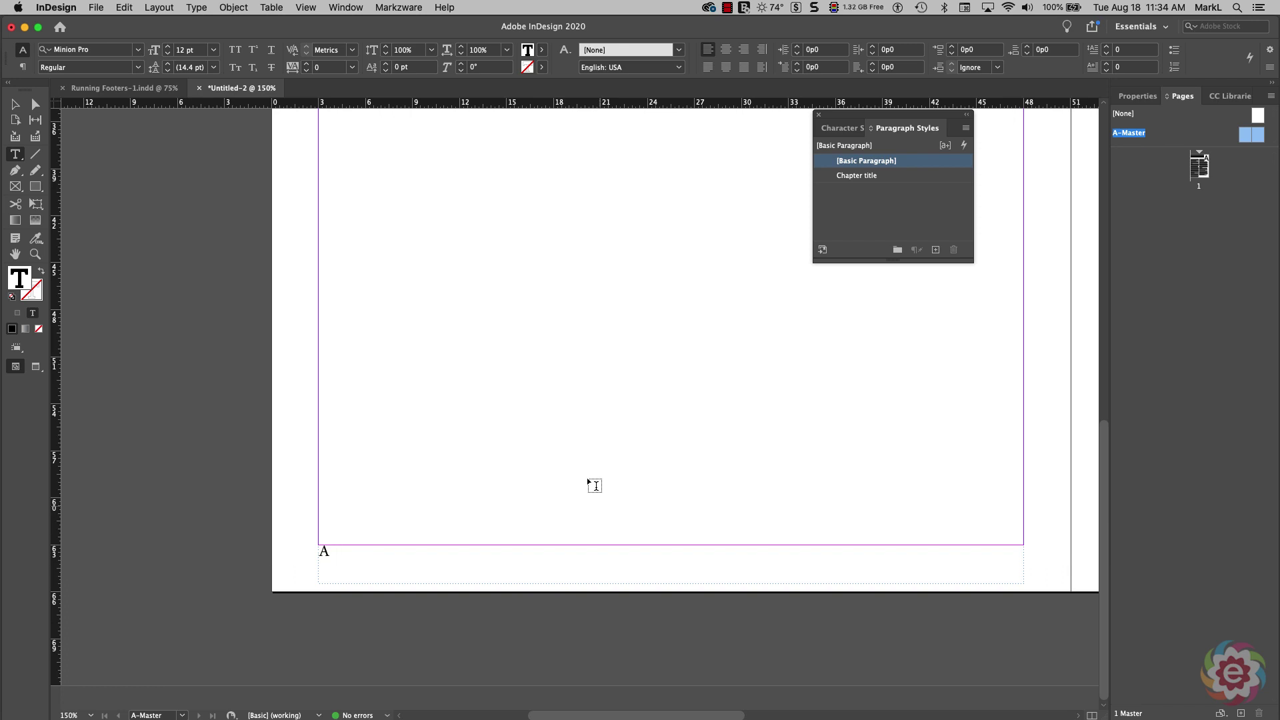
Define a text variable named Chapter Title Footer, of type Running Header (Paragraph Style), using the Chapter title style and First on Page.
{"action": "left_click", "coordinate": [192, 8]}
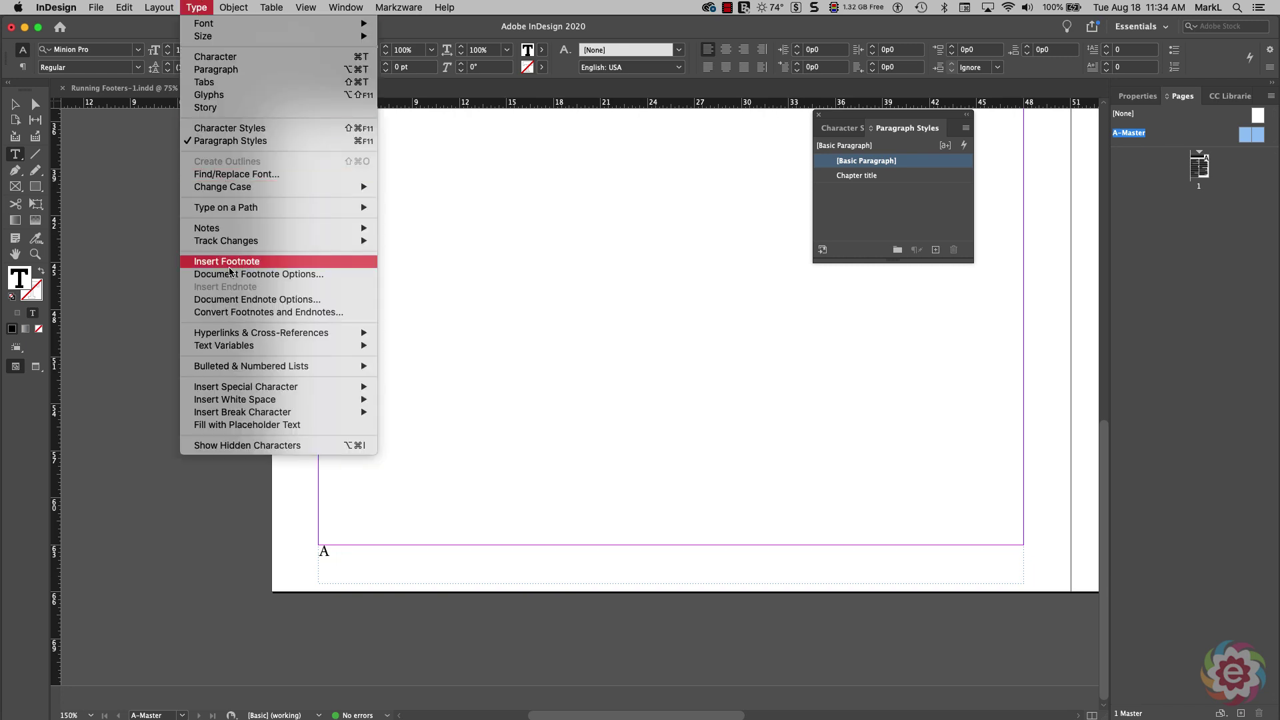
{"action": "mouse_move", "coordinate": [269, 349]}
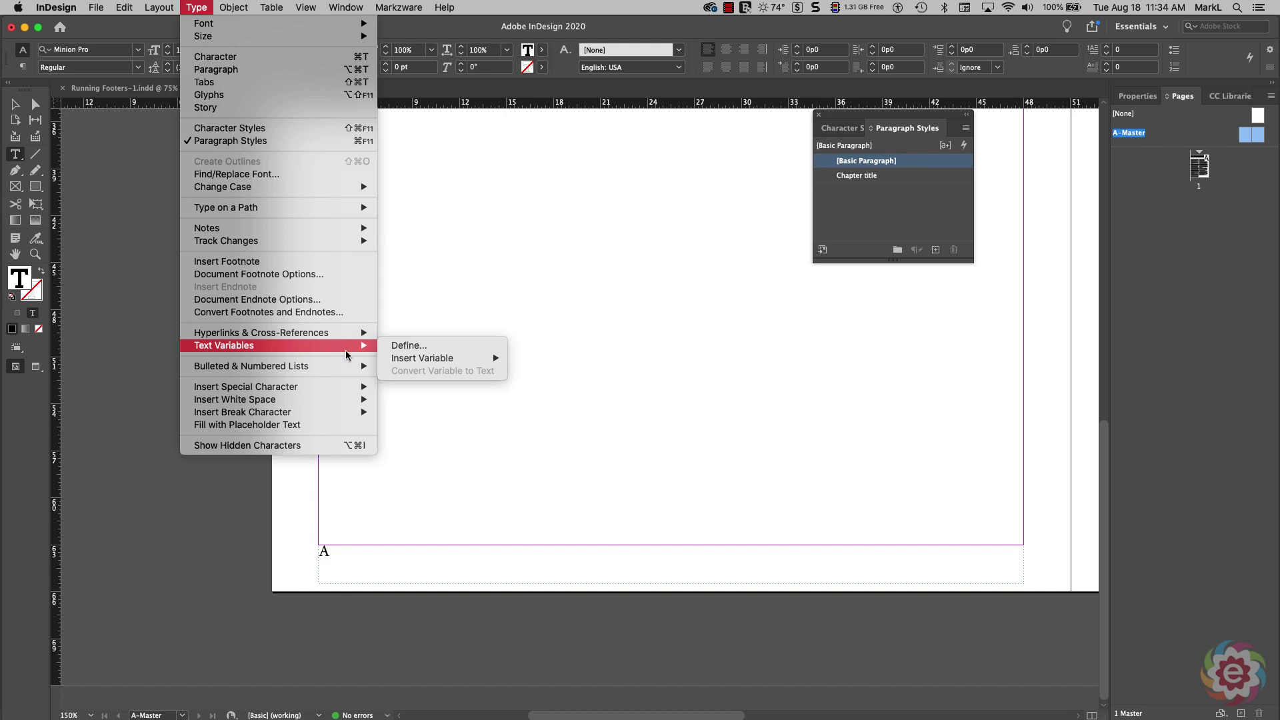
{"action": "mouse_move", "coordinate": [395, 360]}
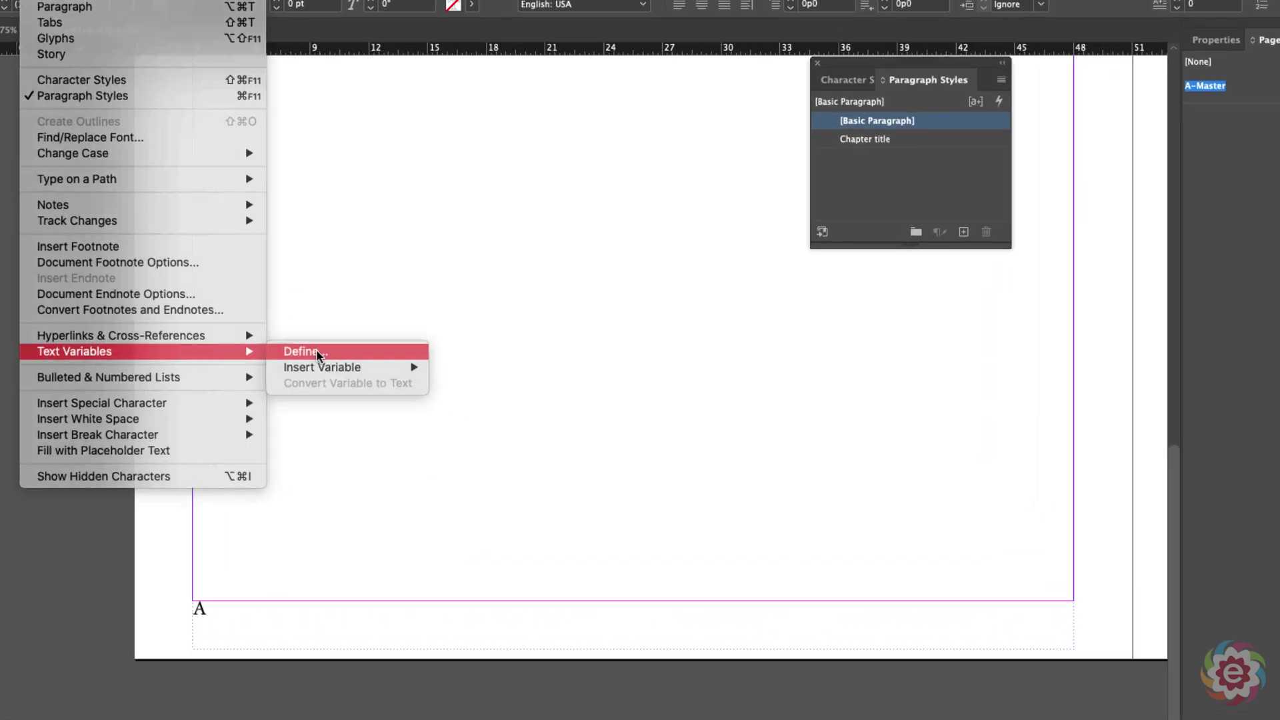
{"action": "left_click", "coordinate": [418, 346]}
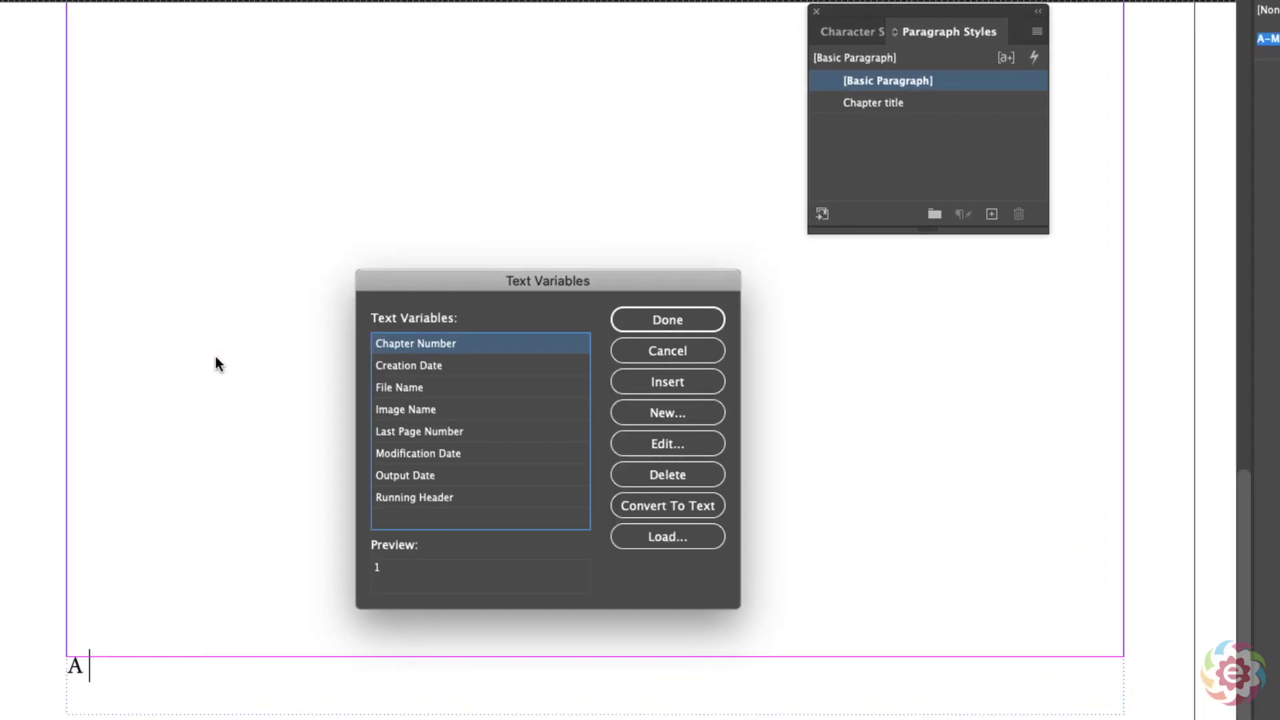
{"action": "left_click", "coordinate": [678, 414]}
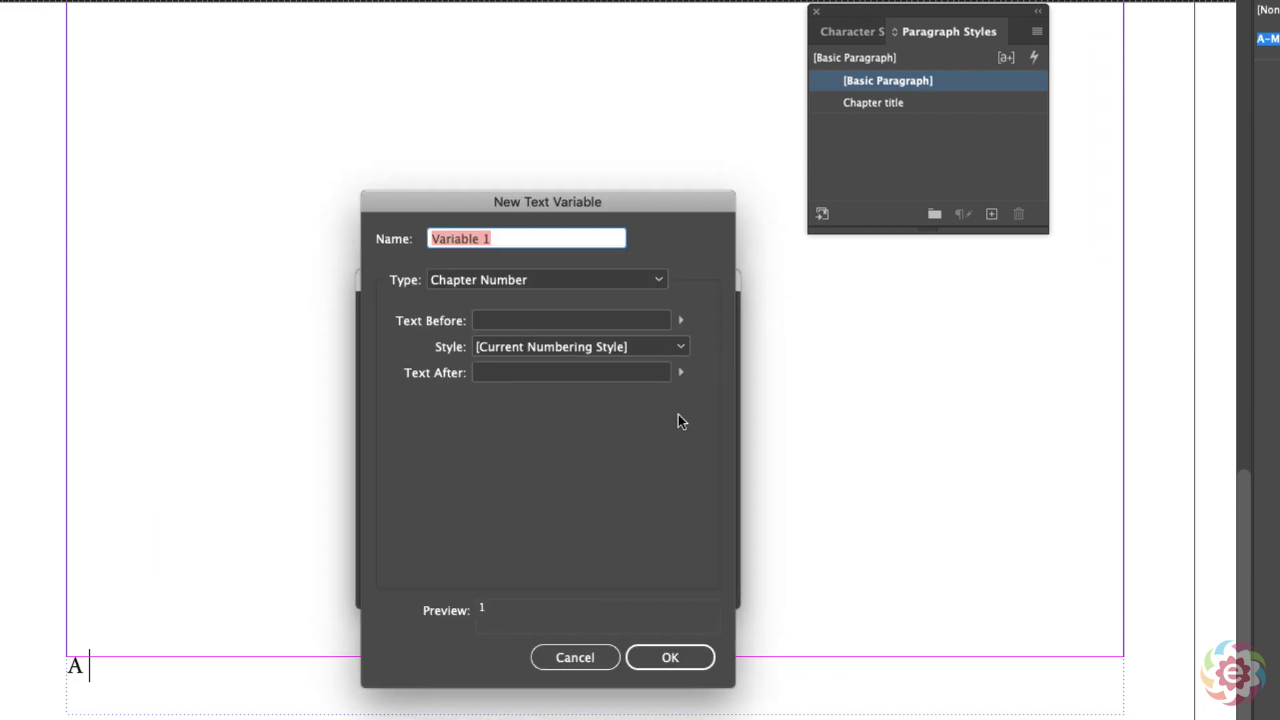
{"action": "type", "text": "Ch"}
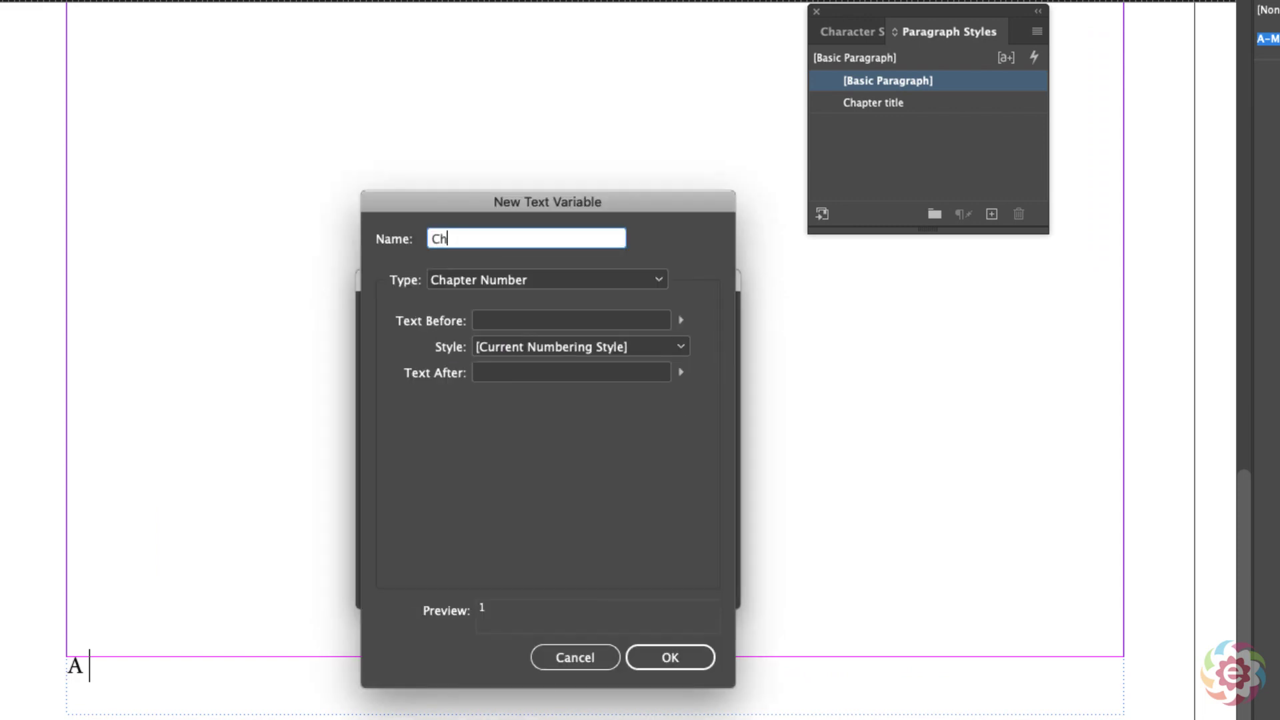
{"action": "type", "text": "apter Title Footer"}
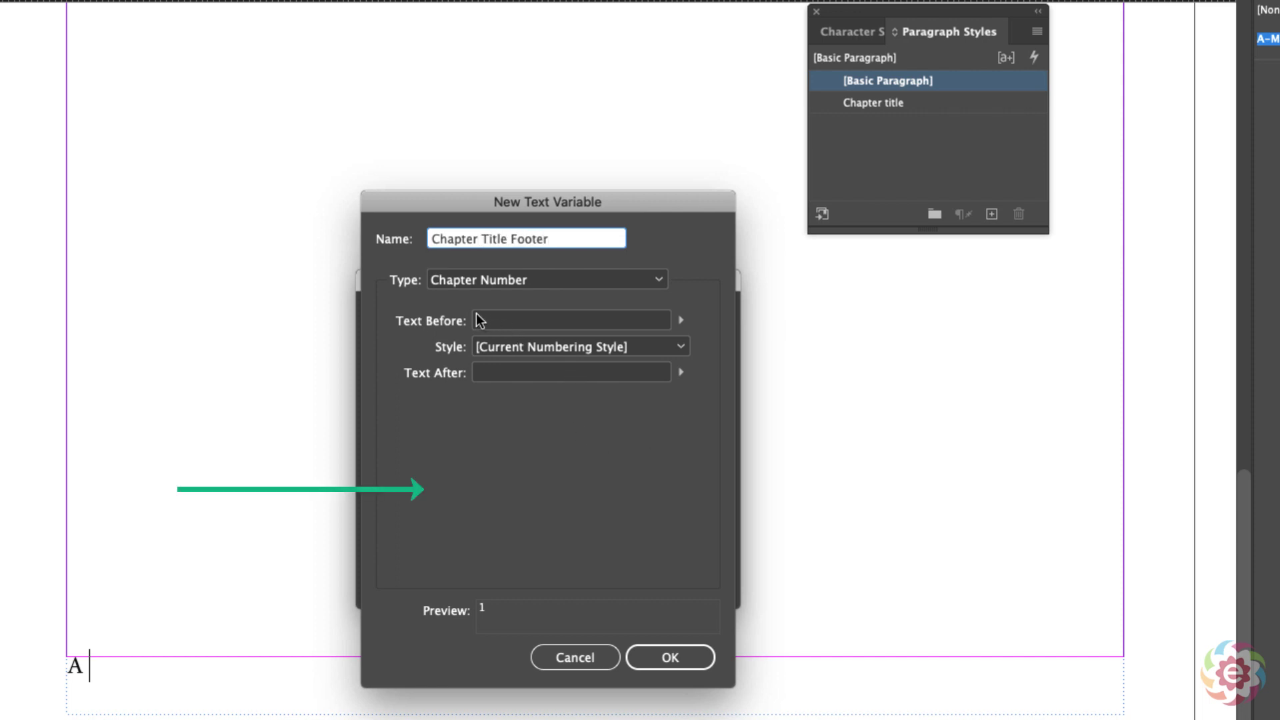
{"action": "left_click", "coordinate": [657, 285]}
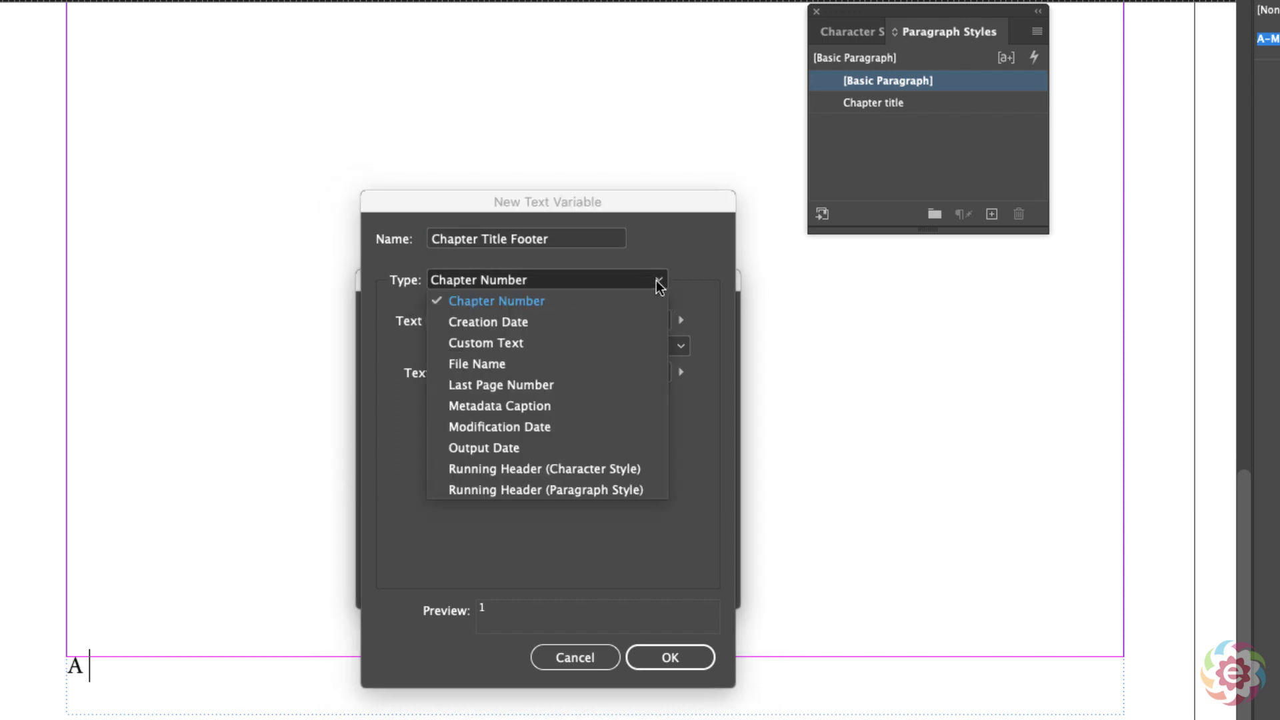
{"action": "left_click", "coordinate": [603, 497]}
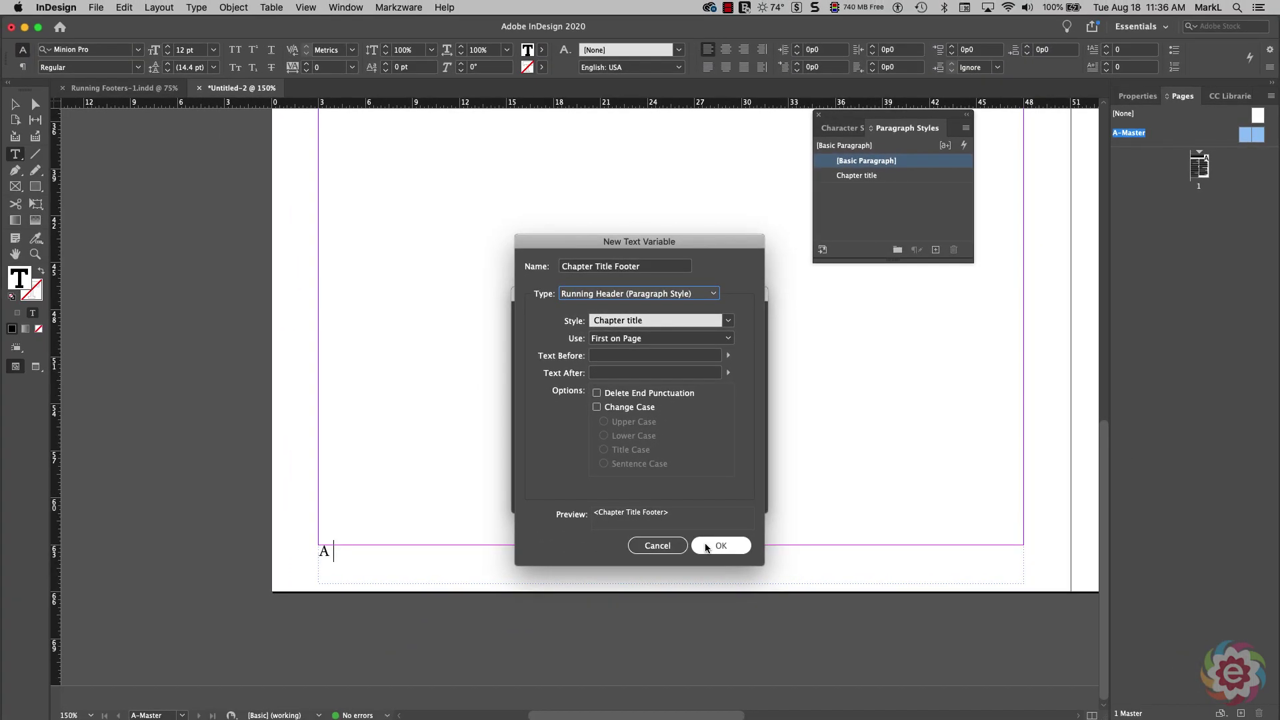
{"action": "left_click", "coordinate": [650, 657]}
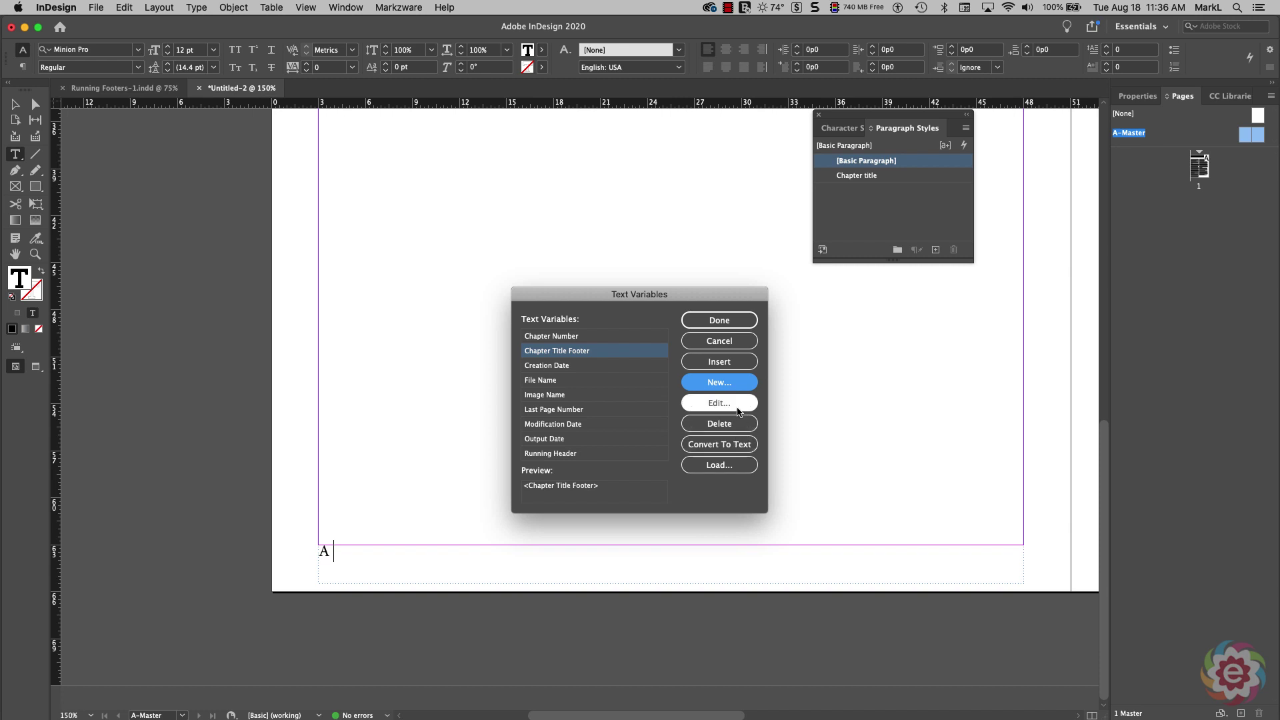
Insert the Chapter Title Footer variable after the page number marker and finish with the text variables.
{"action": "left_click", "coordinate": [722, 363]}
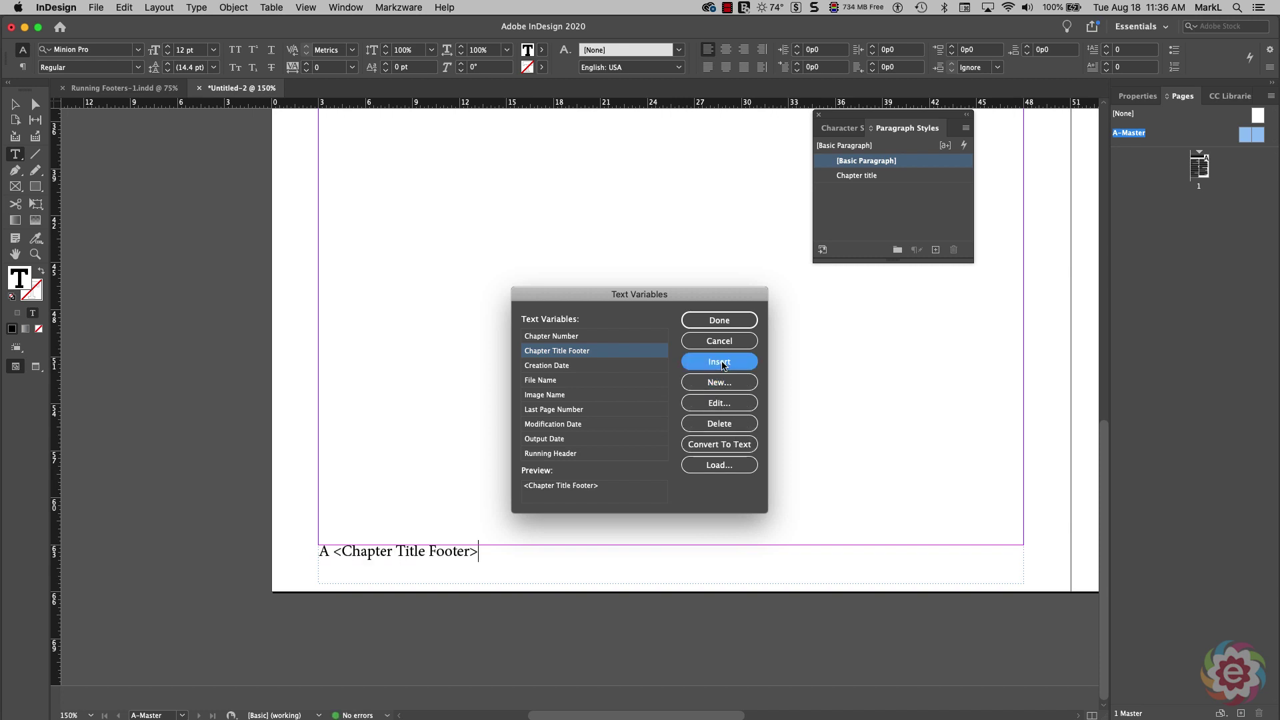
{"action": "left_click", "coordinate": [726, 321]}
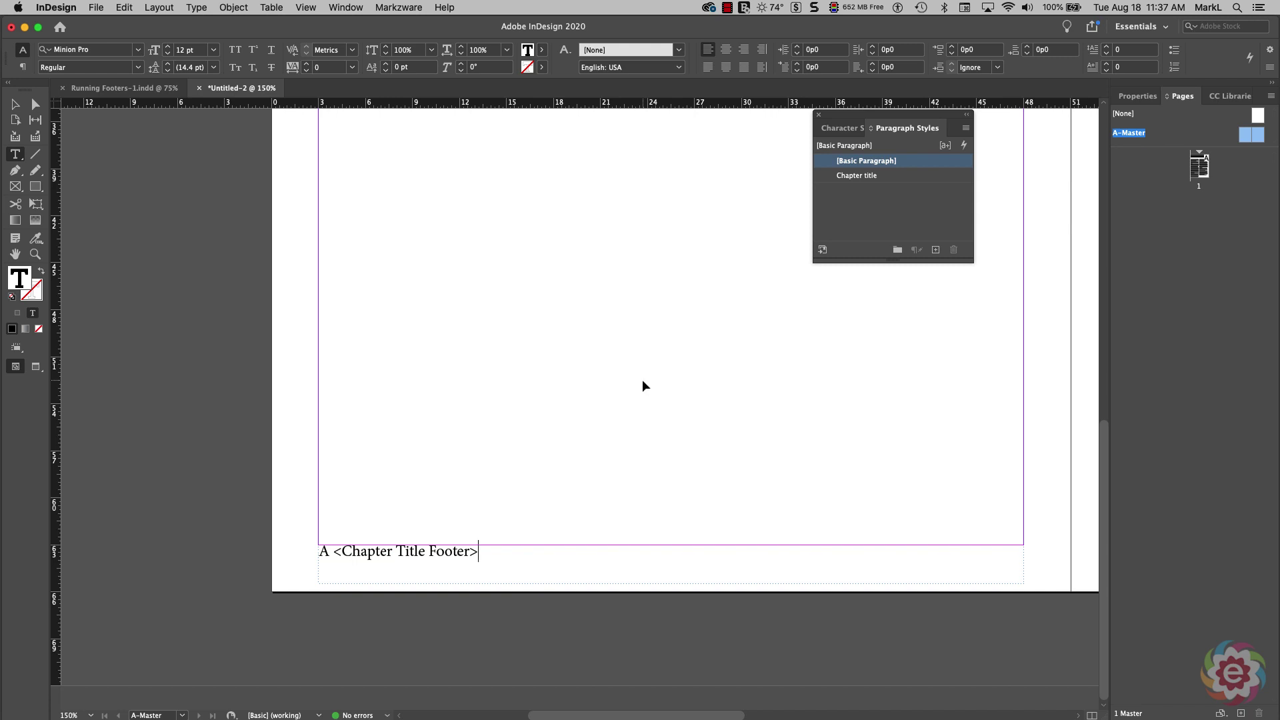
Duplicate the footer frame to the same position on the right master page, and display page 1 to check its footer.
{"action": "key", "text": "alt+super+0"}
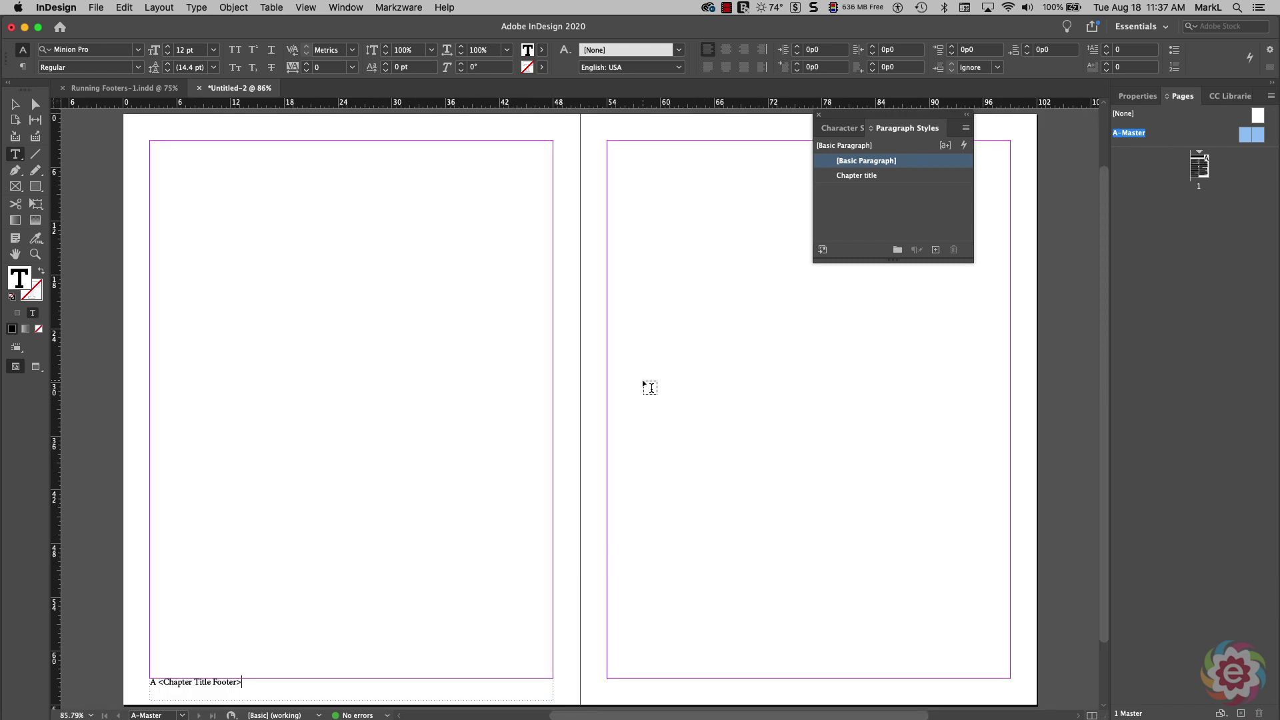
{"action": "left_click", "coordinate": [13, 106]}
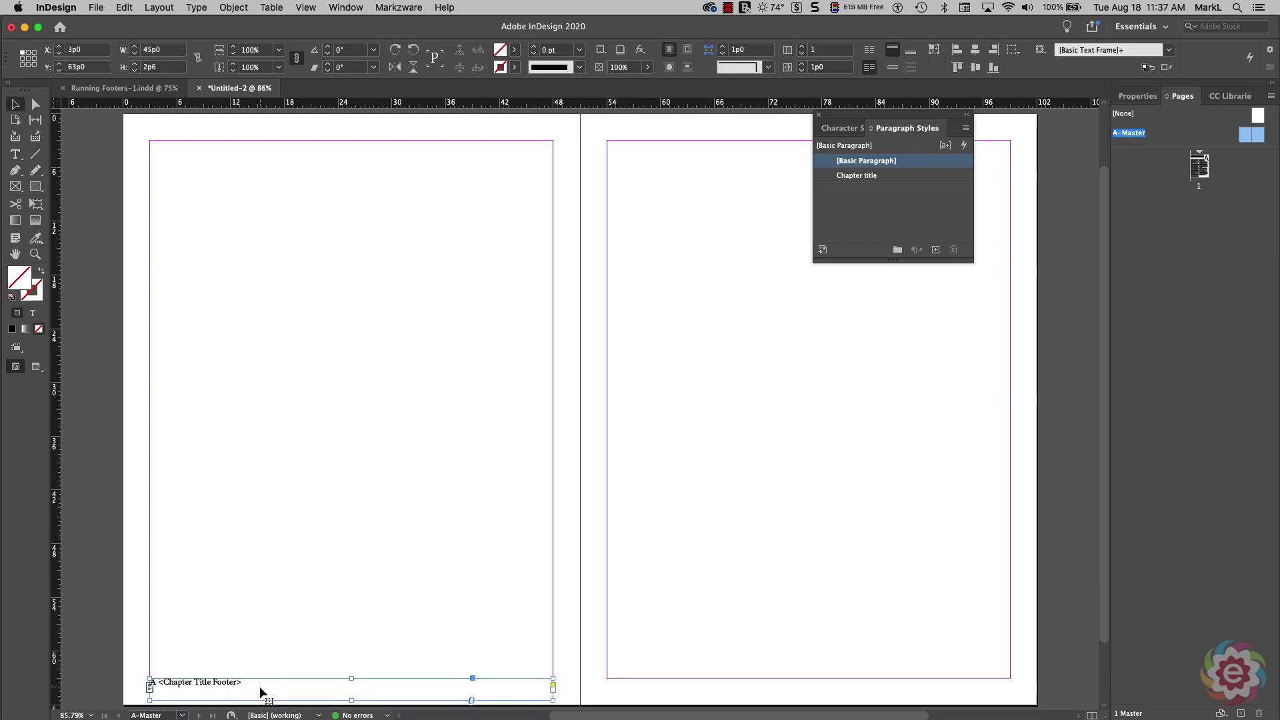
{"action": "left_click_drag", "start_coordinate": [261, 692], "coordinate": [718, 686]}
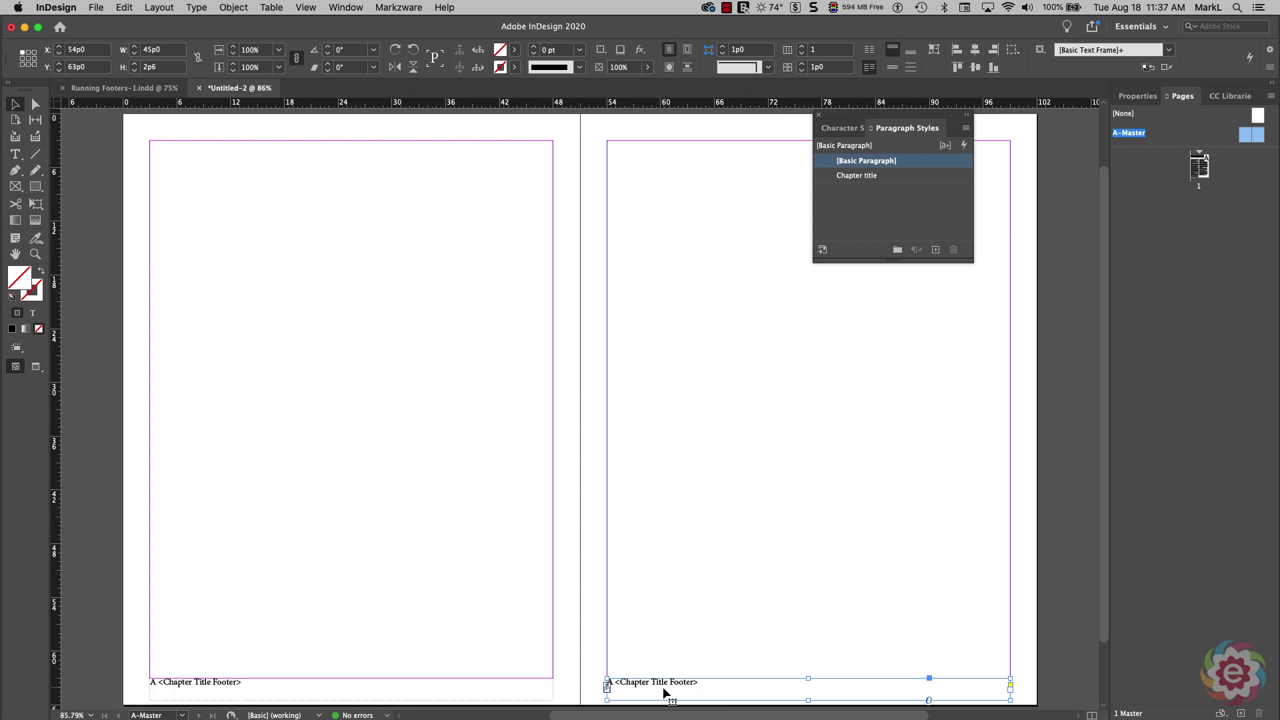
{"action": "double_click", "coordinate": [1199, 170]}
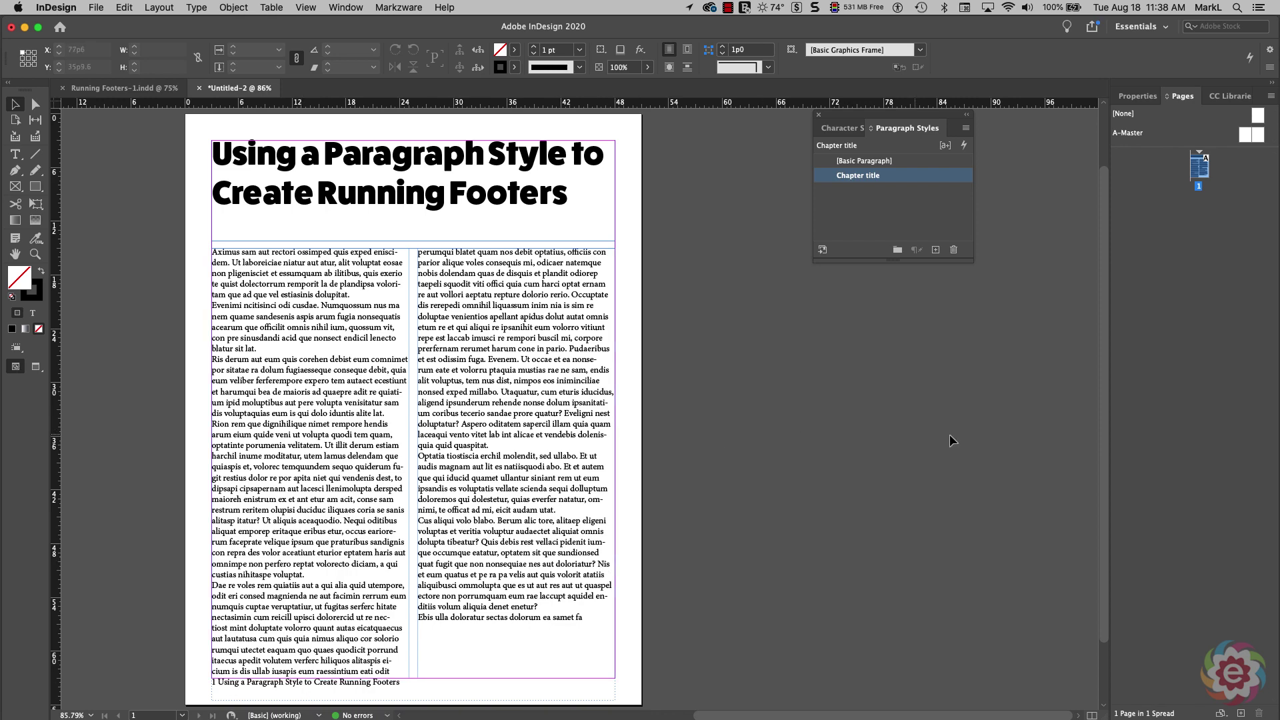
Return to A-Master and add the word "Page" and a space before the page number marker in the left footer.
{"action": "double_click", "coordinate": [1128, 137]}
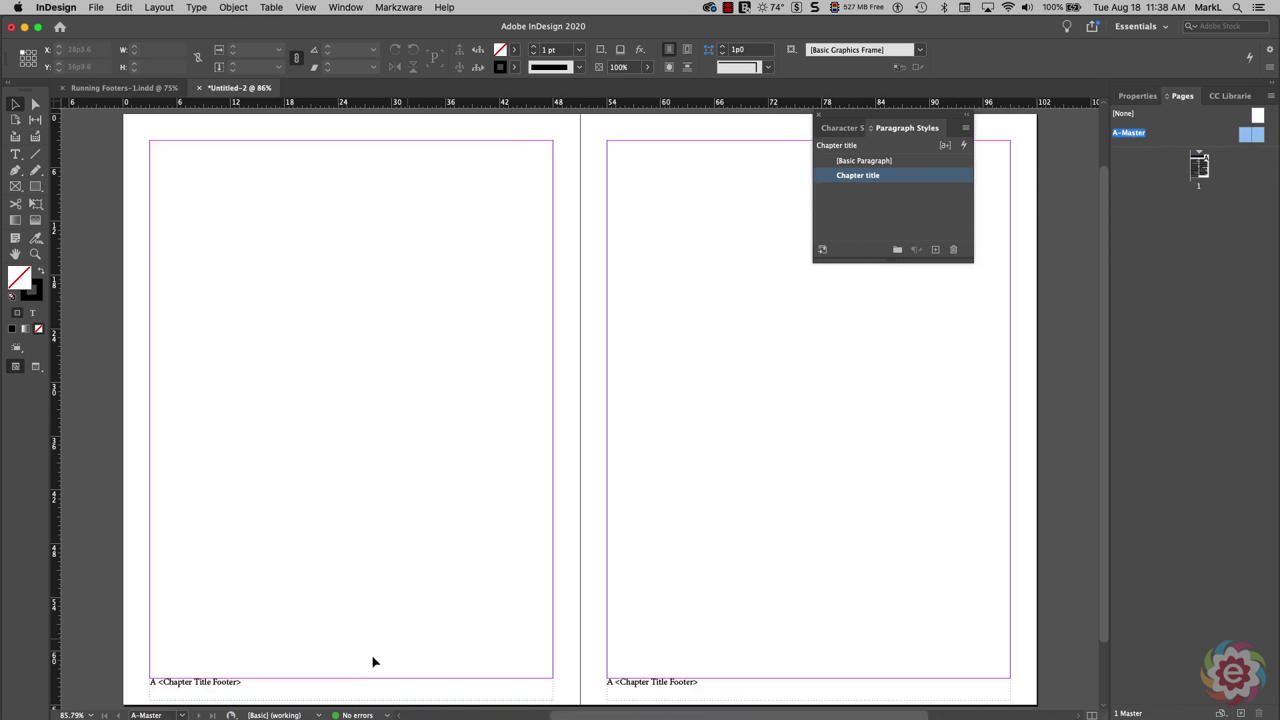
{"action": "left_click", "coordinate": [261, 688]}
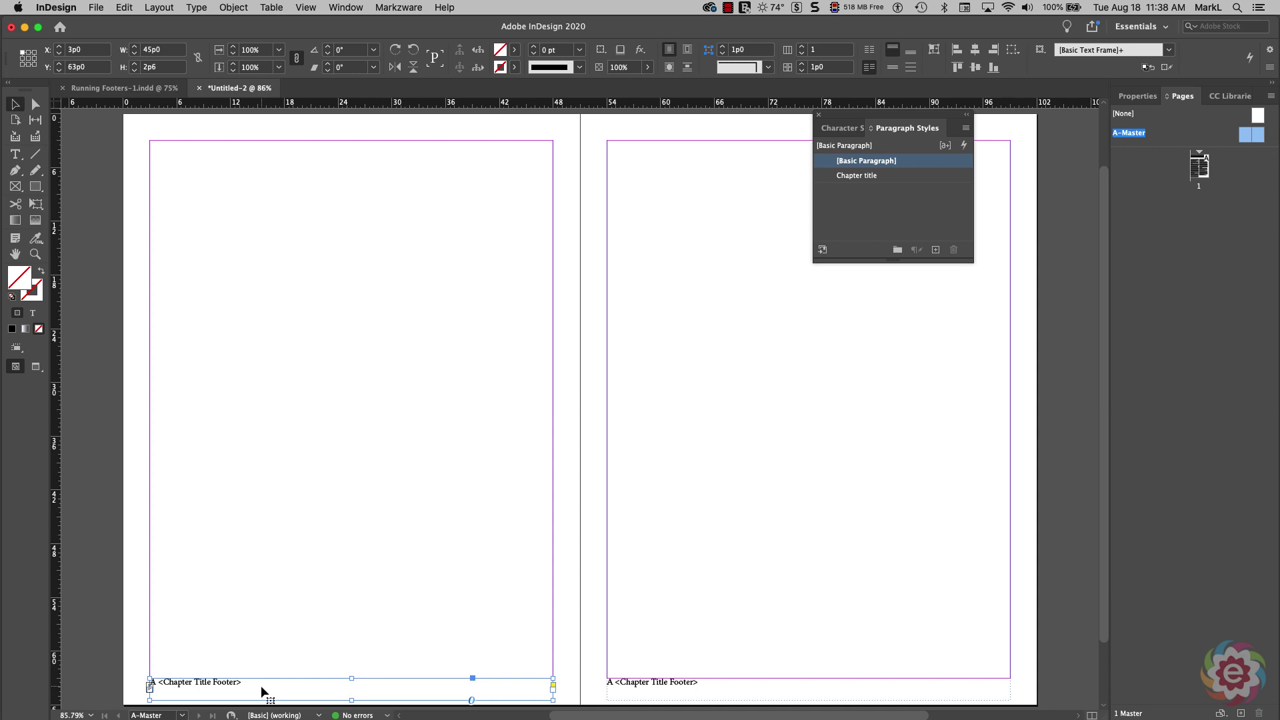
{"action": "key", "text": "super+1"}
{"action": "key", "text": "super+="}
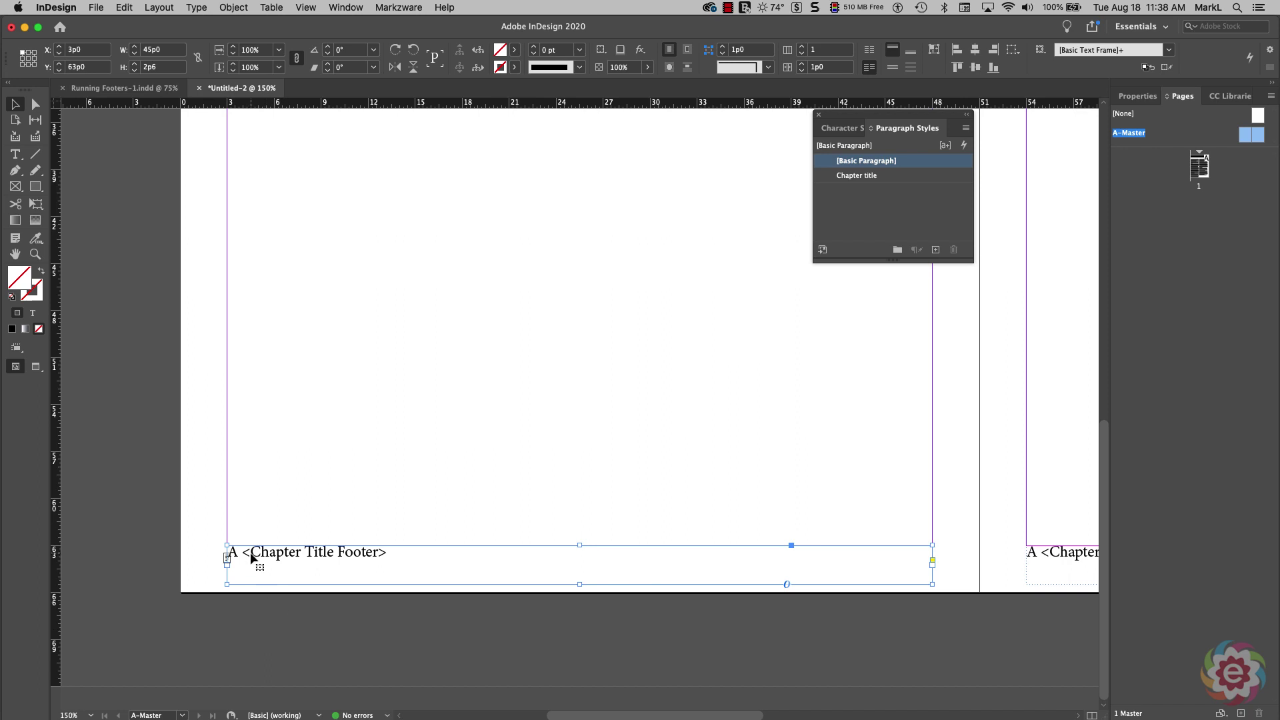
{"action": "left_click", "coordinate": [12, 158]}
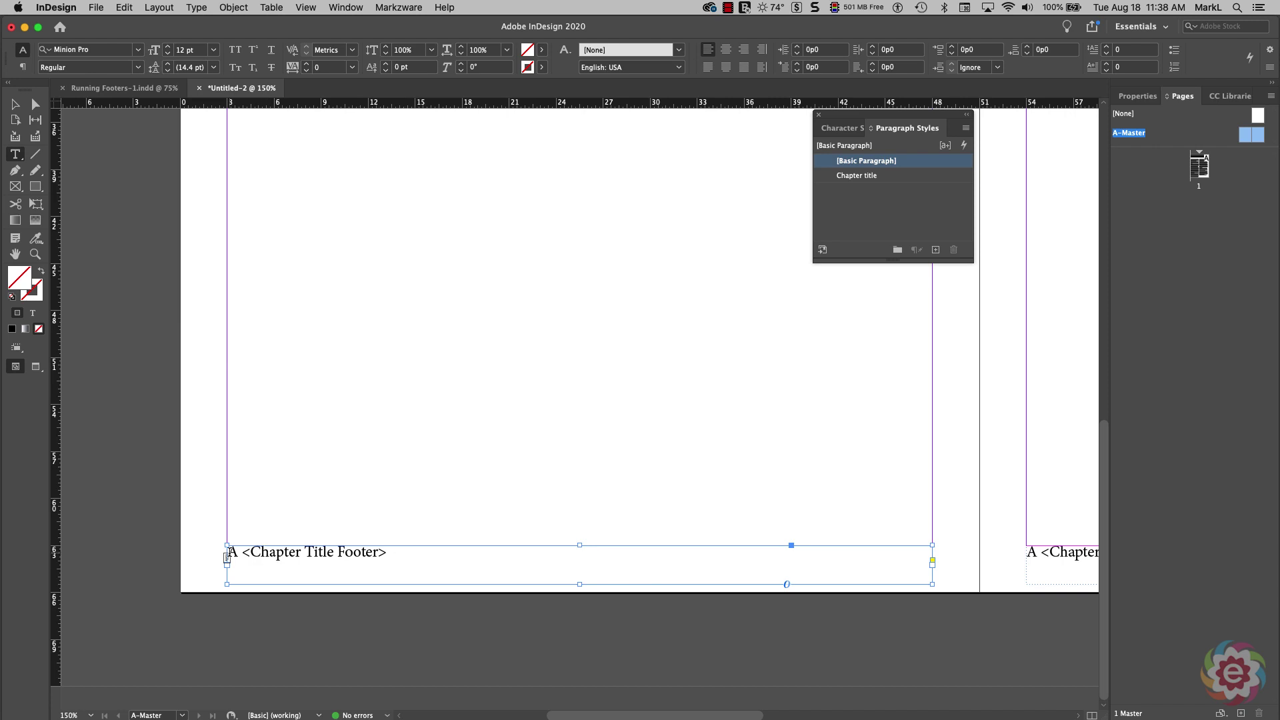
{"action": "left_click", "coordinate": [415, 560]}
{"action": "type", "text": "Page"}
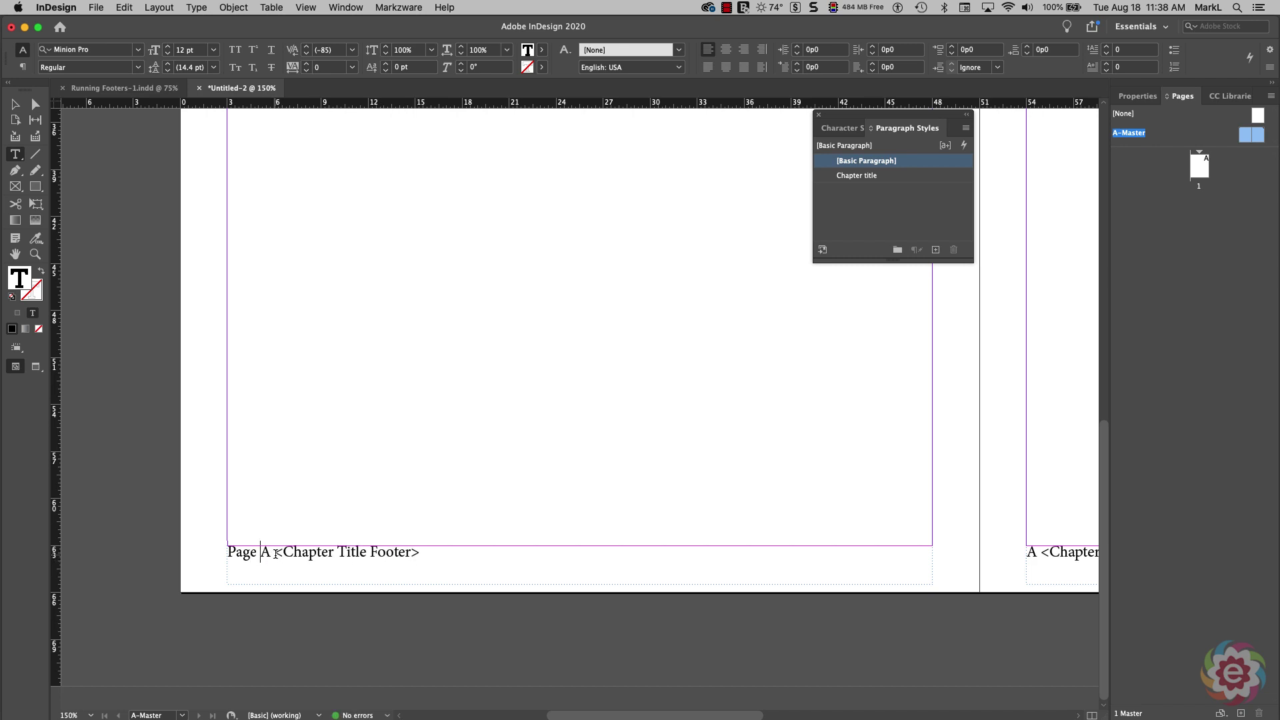
Set a right-justified tab stop at 45p0 for the left master page's footer text.
{"action": "left_click", "coordinate": [275, 554]}
{"action": "left_click", "coordinate": [198, 6]}
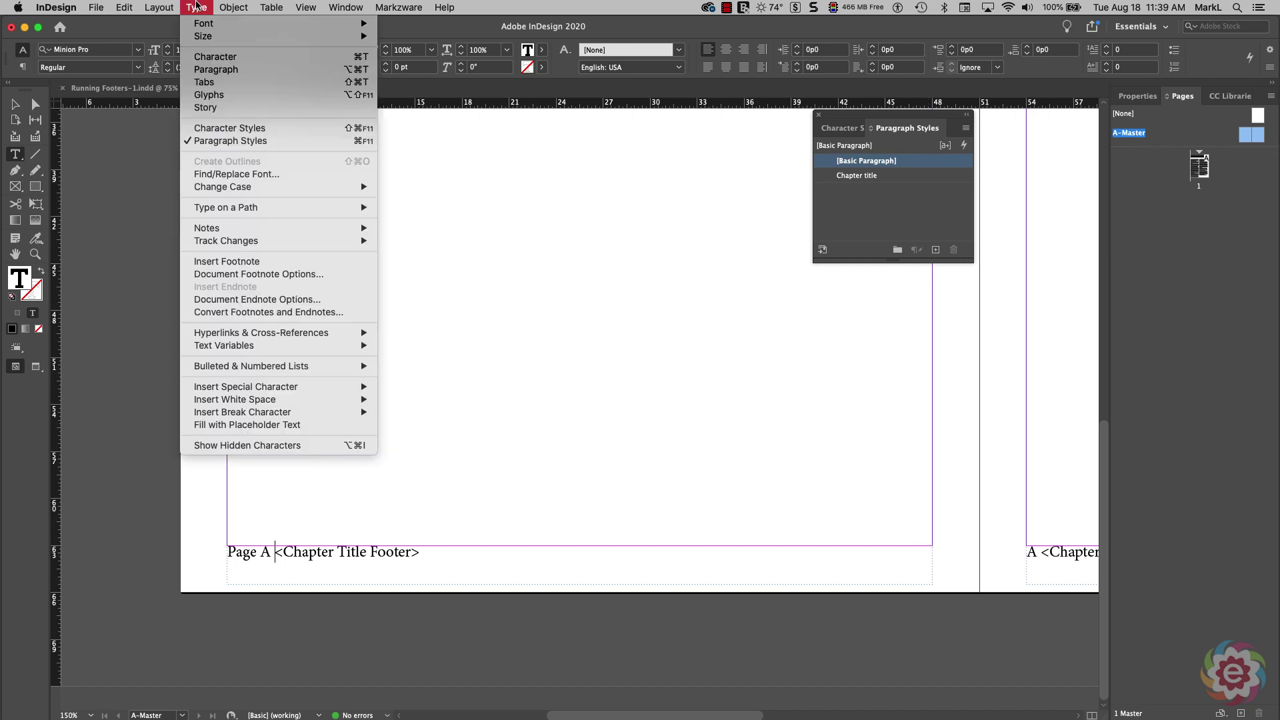
{"action": "left_click", "coordinate": [204, 82]}
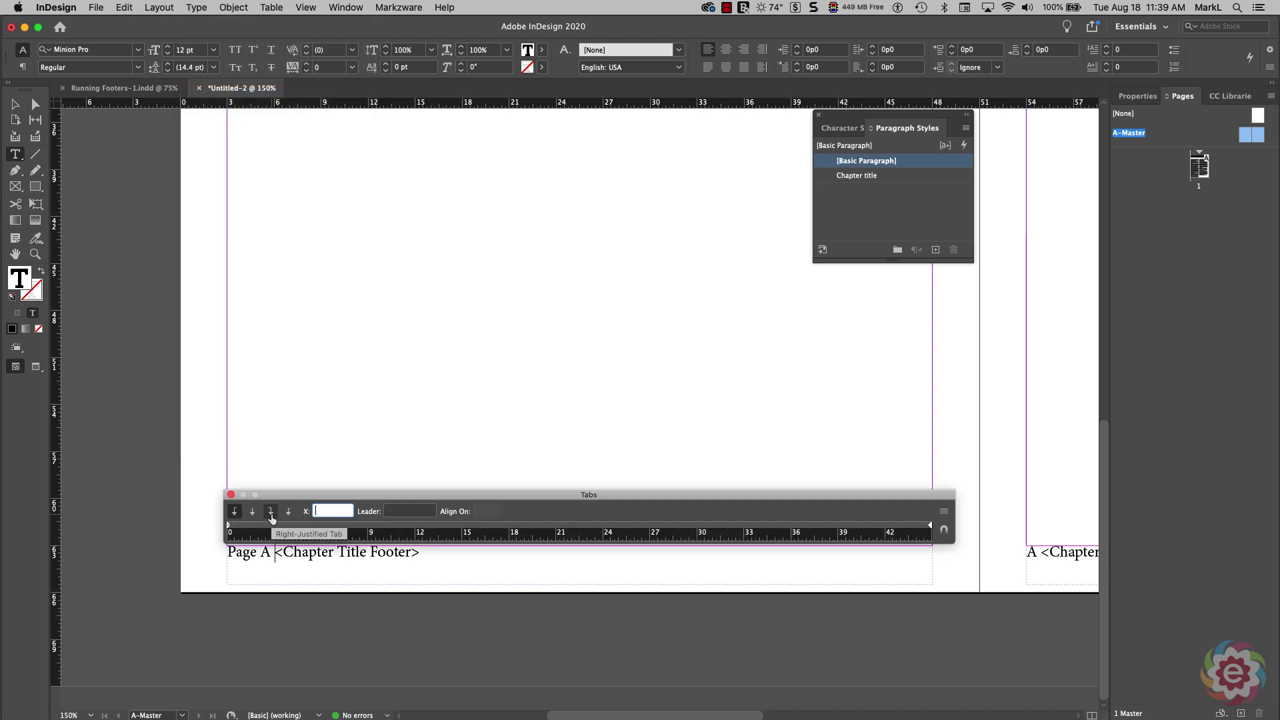
{"action": "left_click", "coordinate": [271, 511]}
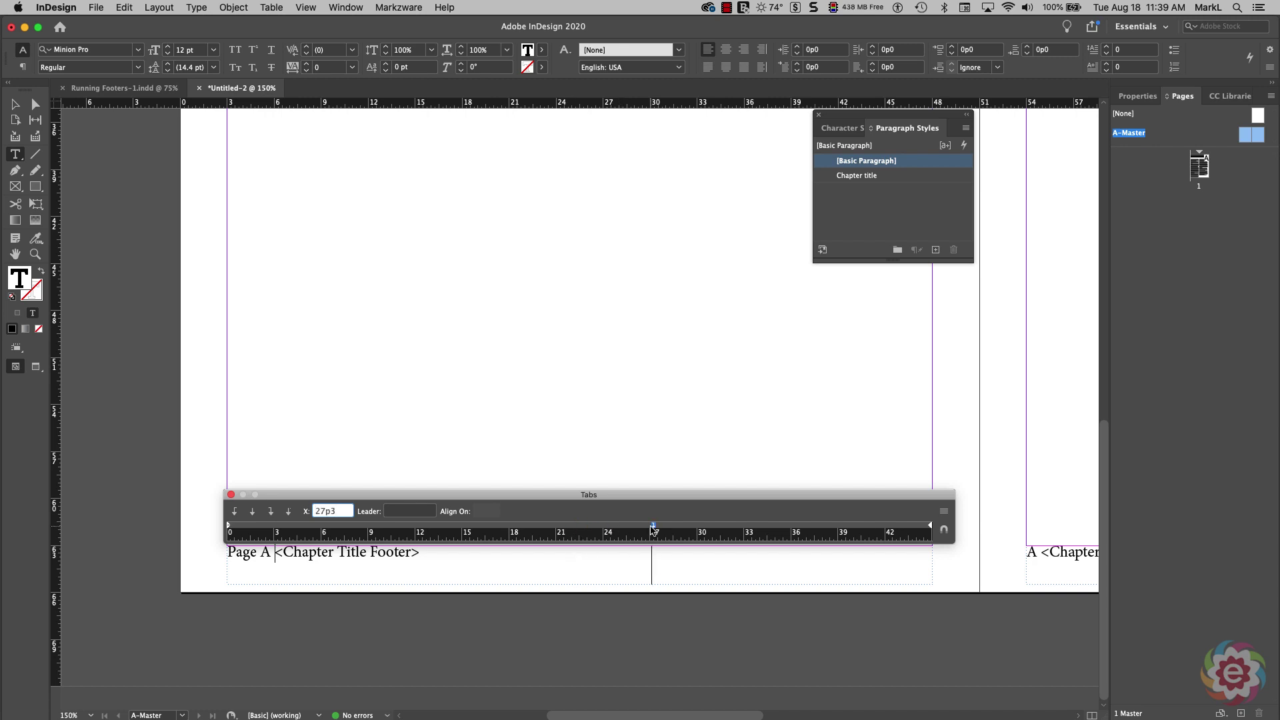
{"action": "mouse_move", "coordinate": [897, 530]}
{"action": "left_mouse_down"}
{"action": "mouse_move", "coordinate": [931, 529]}
{"action": "mouse_move", "coordinate": [920, 531]}
{"action": "left_mouse_up"}
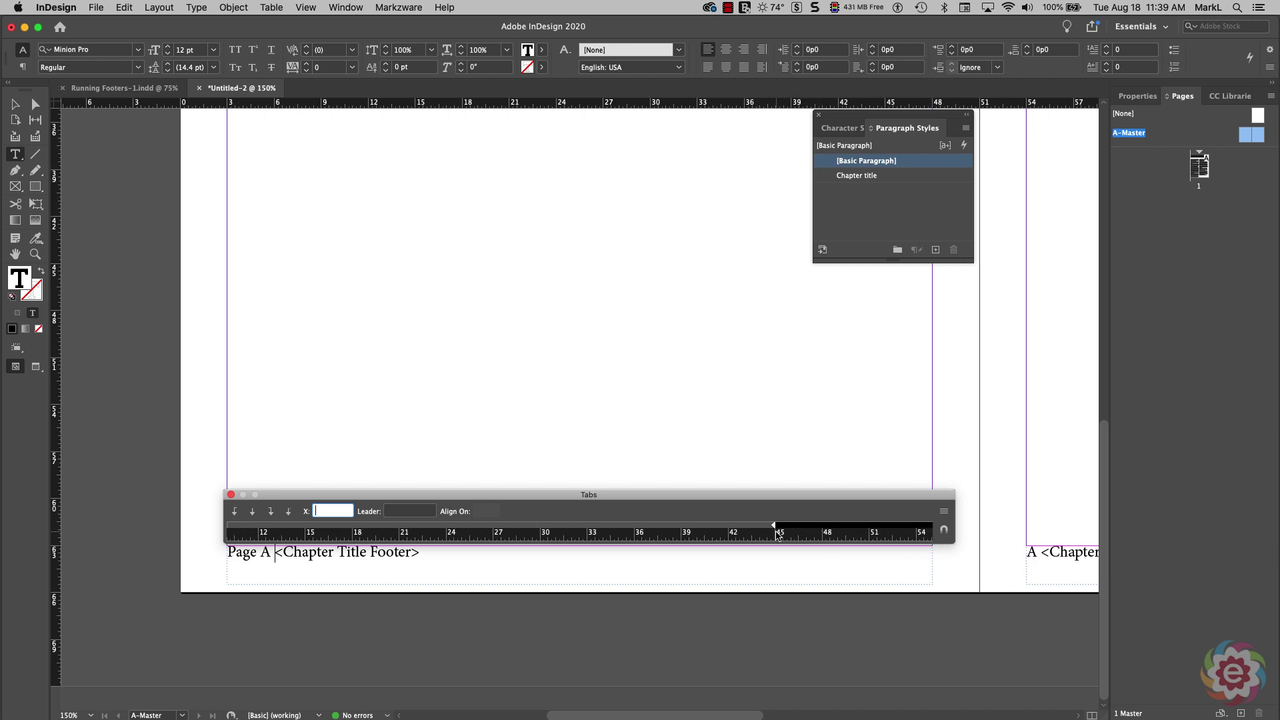
{"action": "left_click", "coordinate": [775, 528]}
{"action": "key", "text": "Return"}
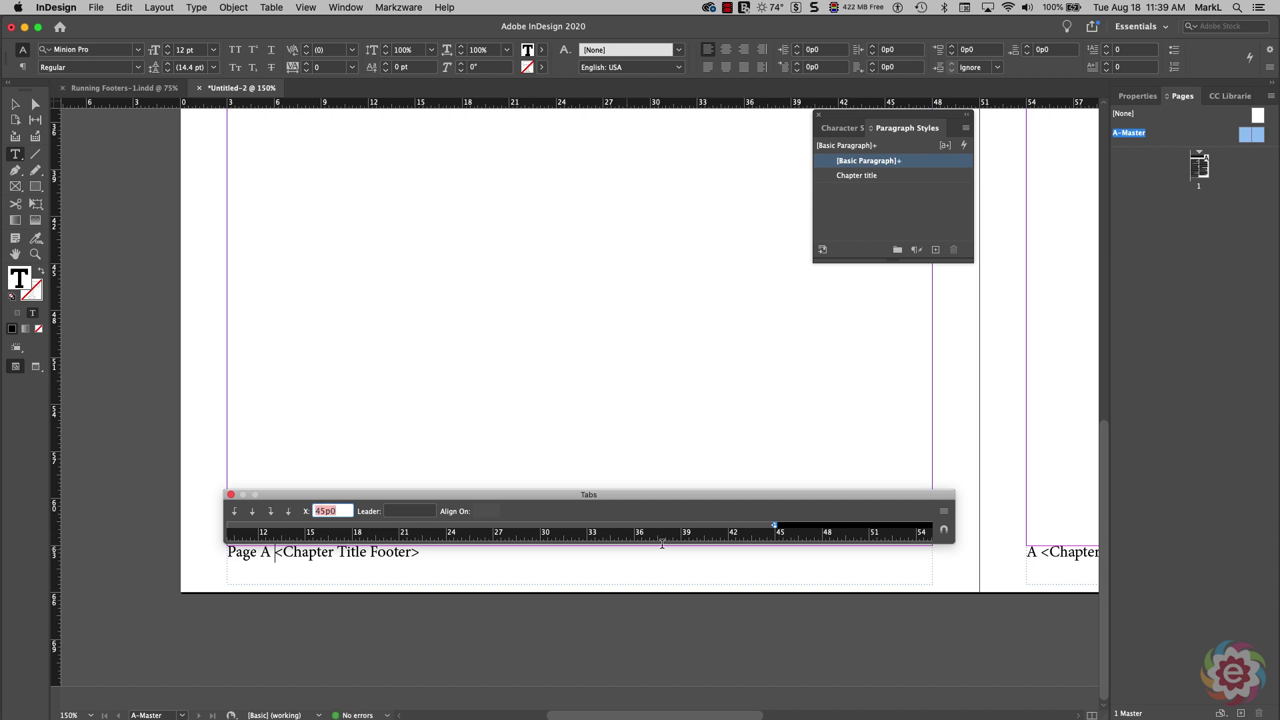
Insert a tab before the Chapter Title Footer variable in the left footer and finish the tab settings.
{"action": "left_click", "coordinate": [277, 553]}
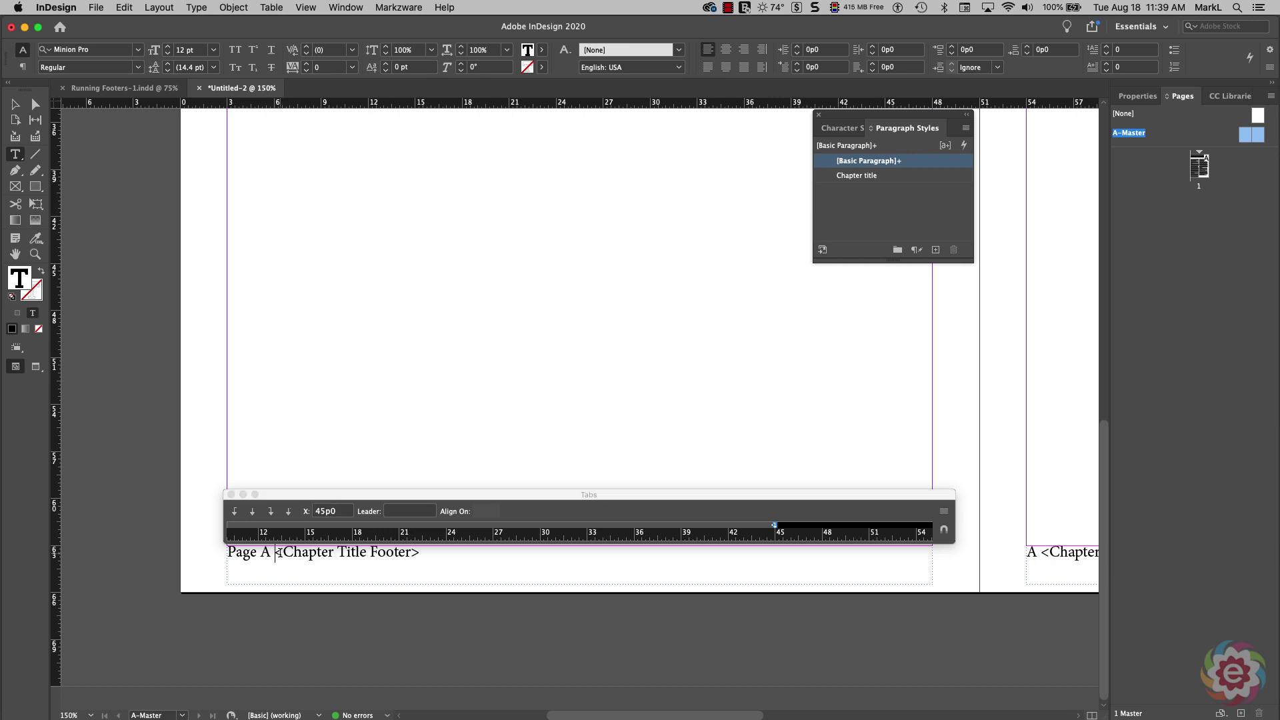
{"action": "key", "text": "Tab"}
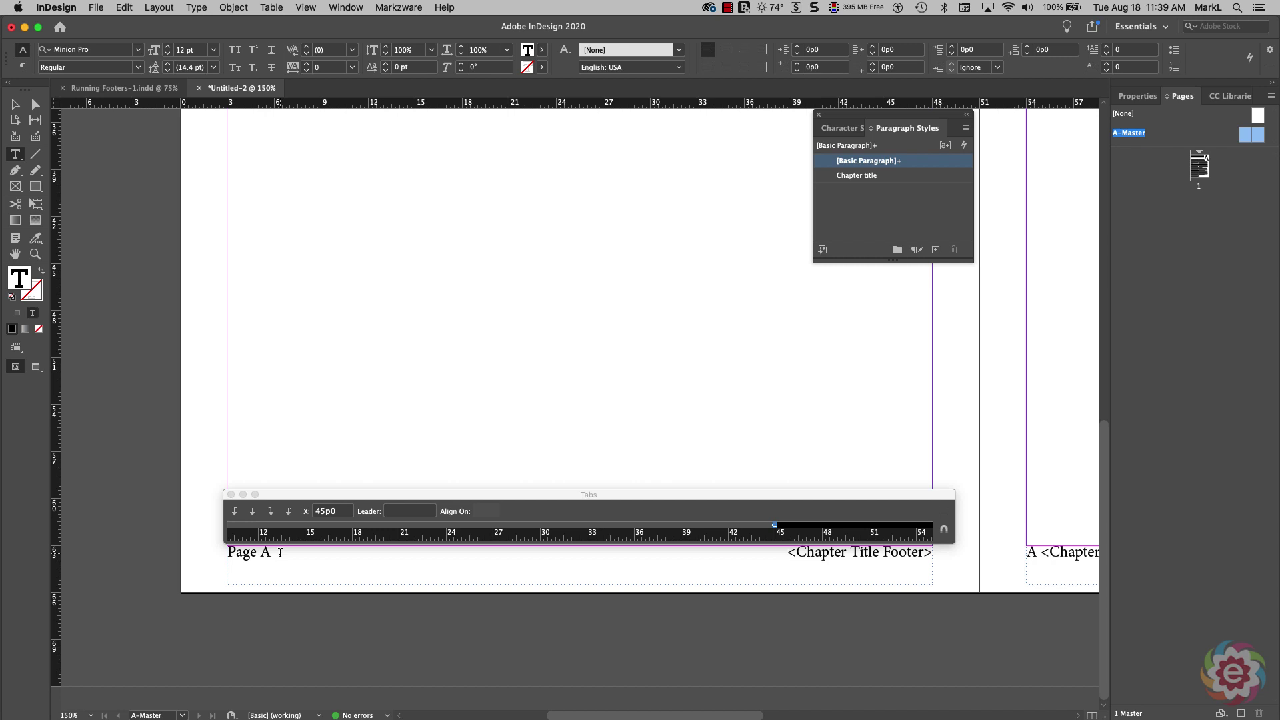
{"action": "left_click", "coordinate": [230, 495]}
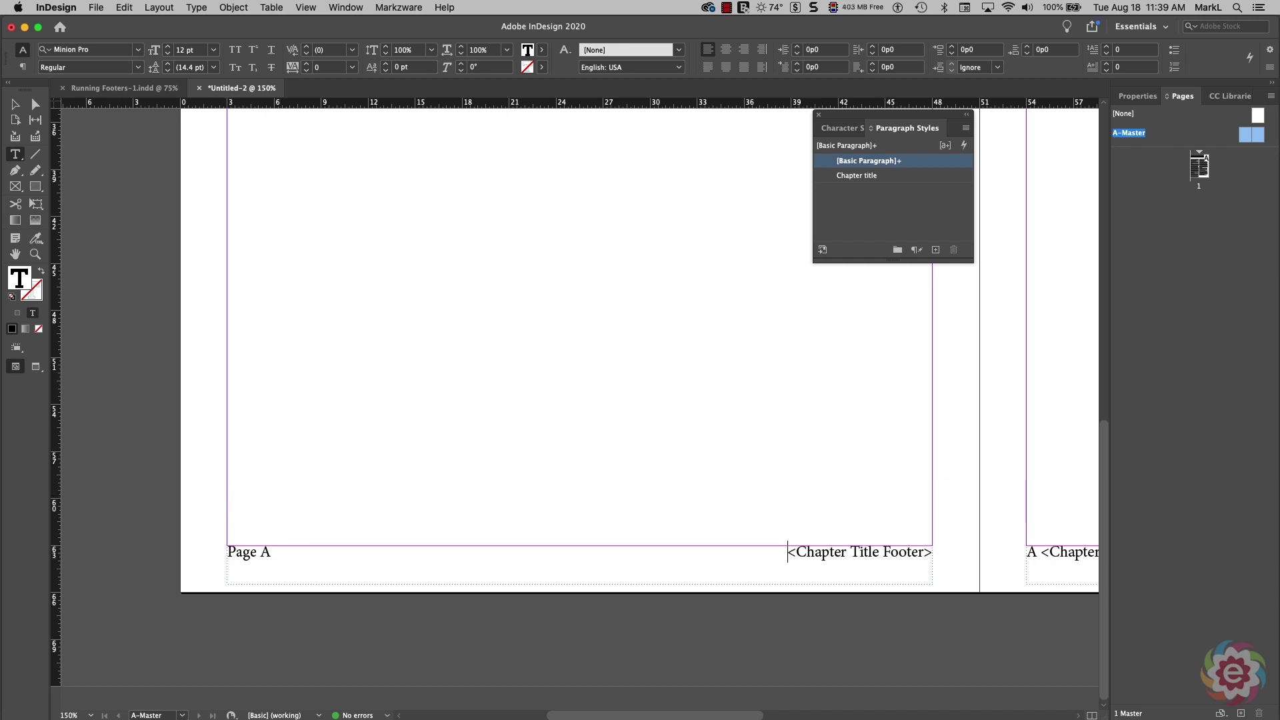
Delete the page number marker and the space before the chapter title variable in the right master page's footer.
{"action": "left_click_drag", "start_coordinate": [590, 717], "coordinate": [728, 711]}
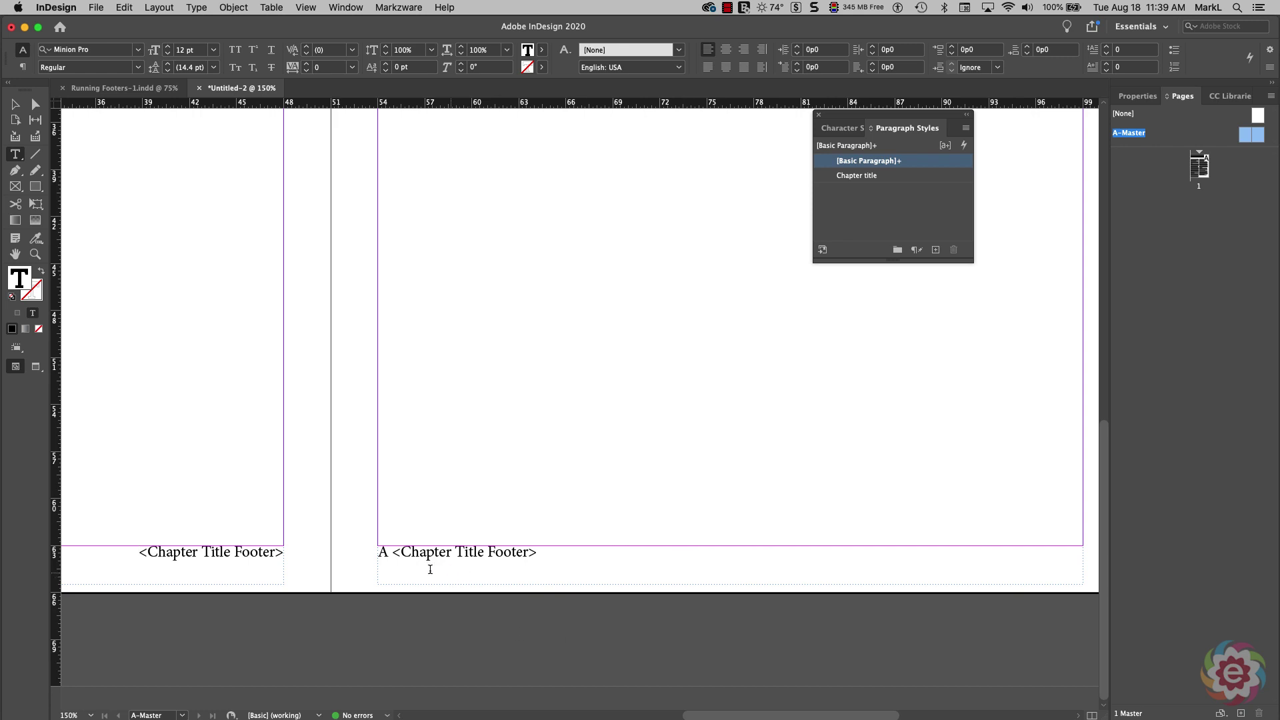
{"action": "double_click", "coordinate": [380, 552]}
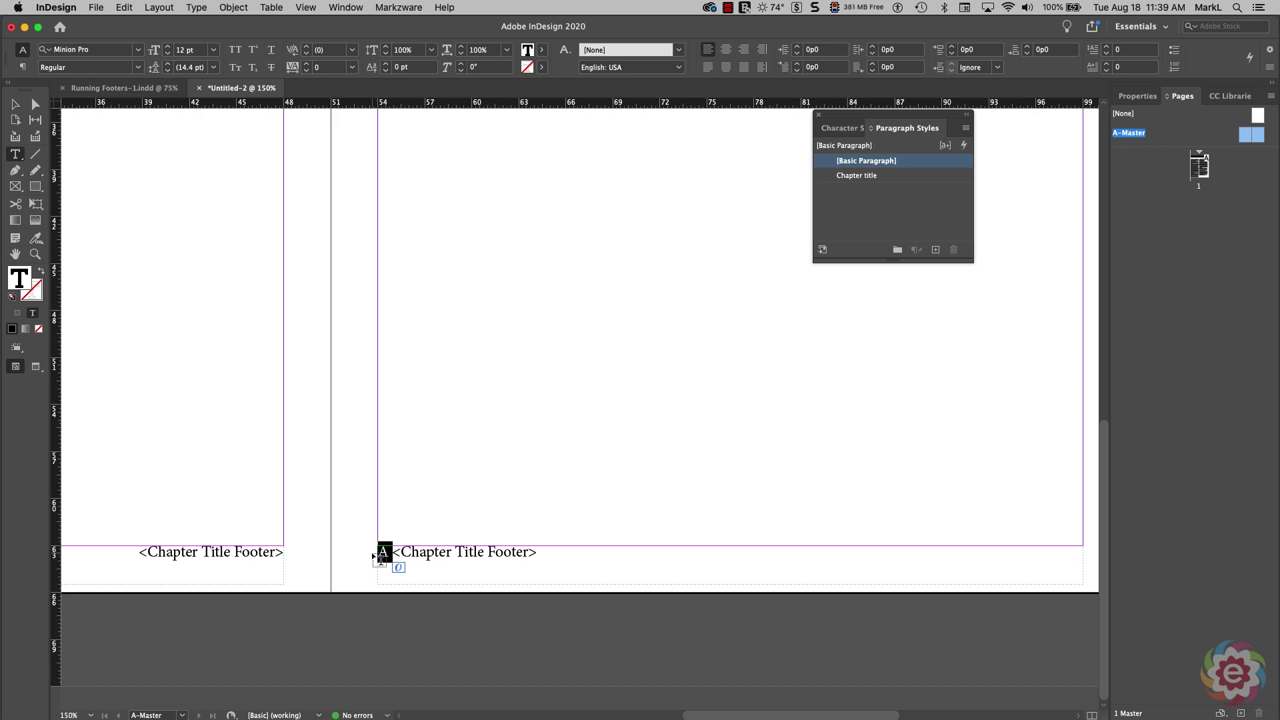
{"action": "key", "text": "BackSpace"}
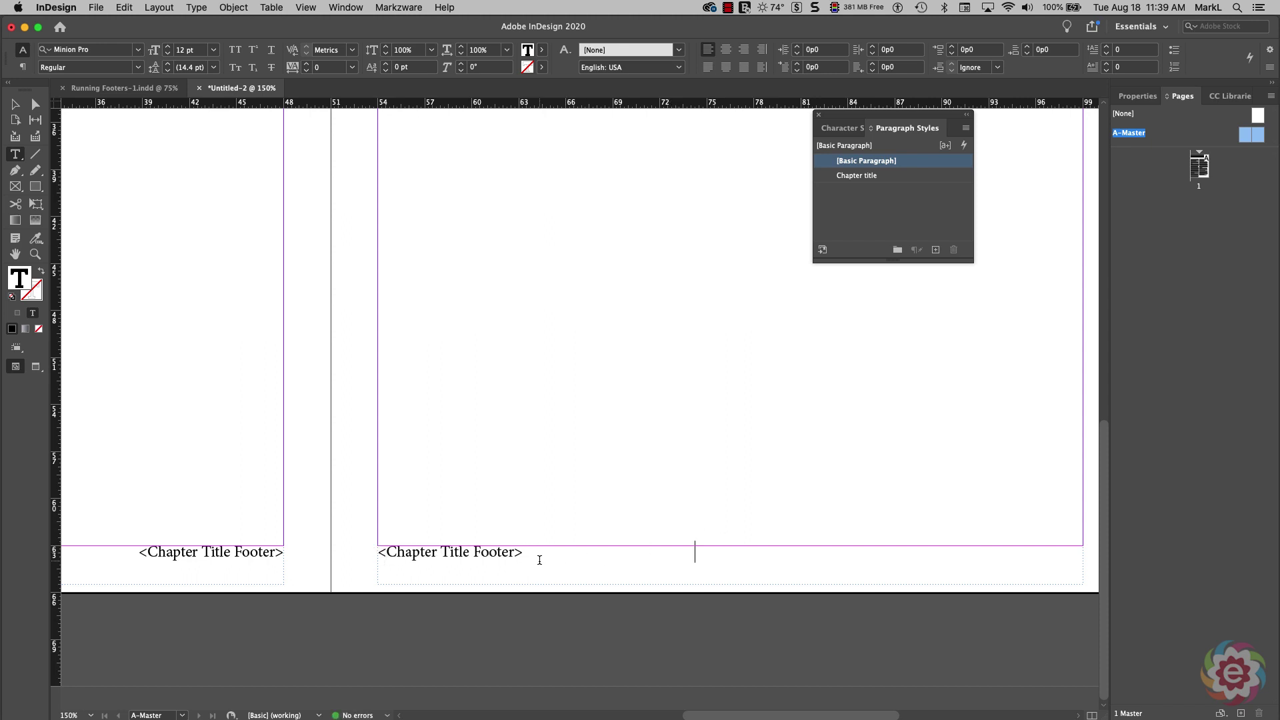
{"action": "type", "text": "A"}
{"action": "key", "text": "Tab"}
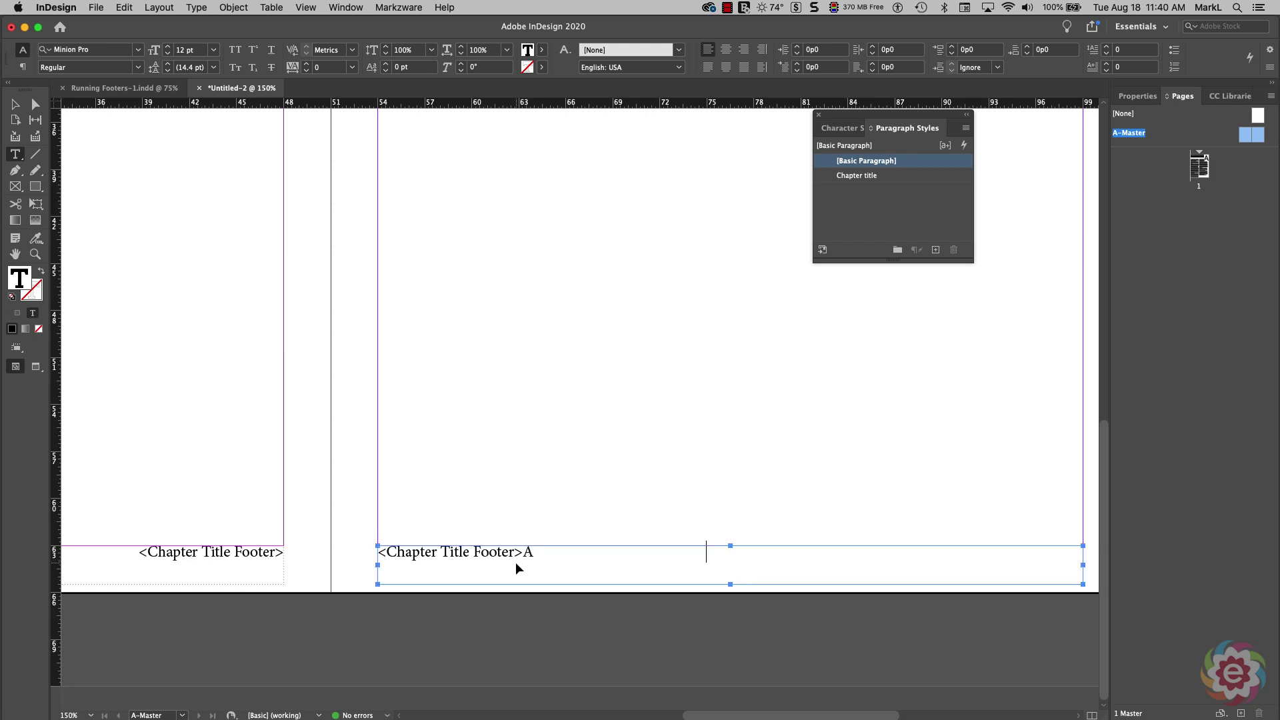
{"action": "key", "text": "super+z"}
{"action": "key", "text": "super+shift+z"}
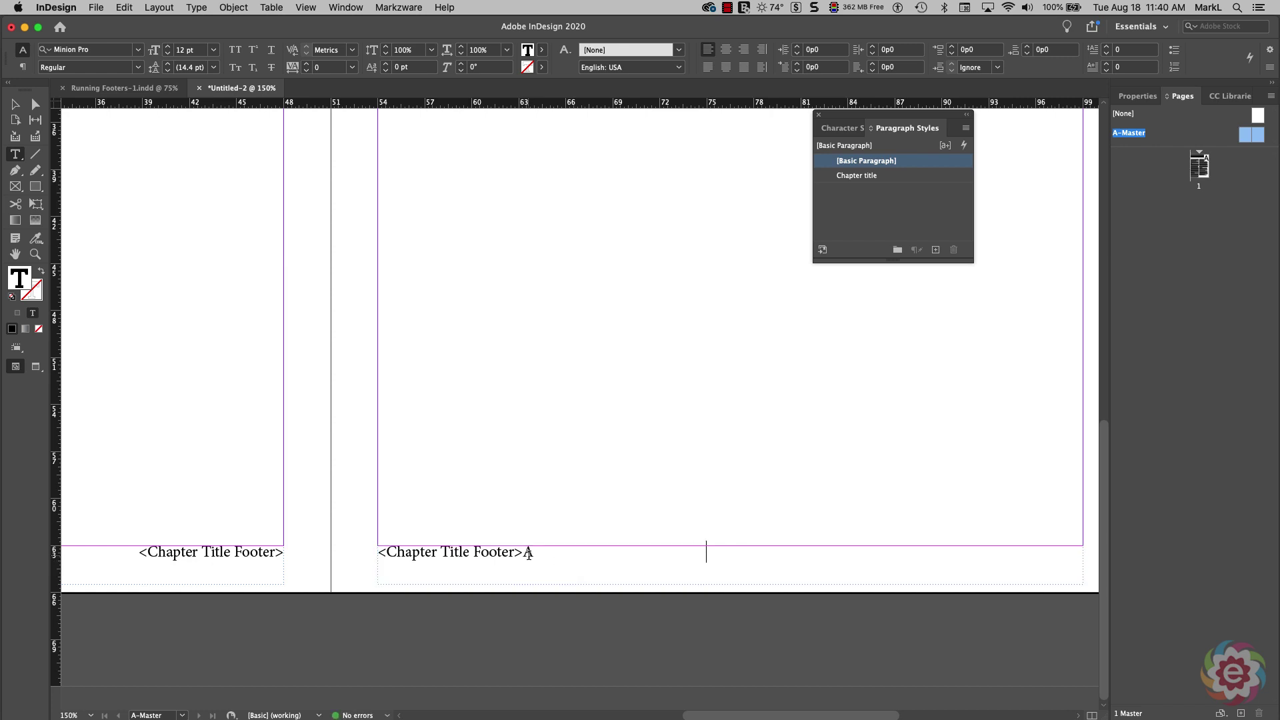
{"action": "key", "text": "super+z"}
Add the word "Page", a space and a current page number marker after the chapter title variable in the right footer.
{"action": "type", "text": "Page"}
{"action": "right_click", "coordinate": [554, 555]}
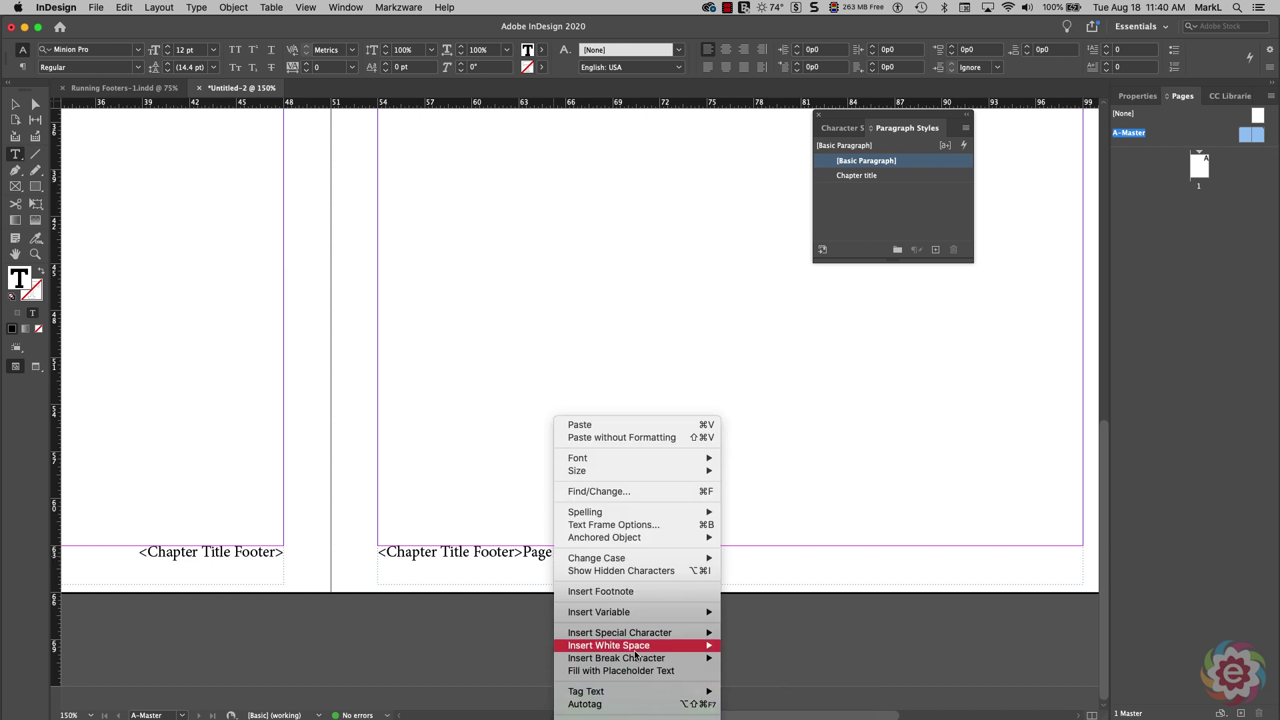
{"action": "mouse_move", "coordinate": [636, 633]}
{"action": "mouse_move", "coordinate": [745, 644]}
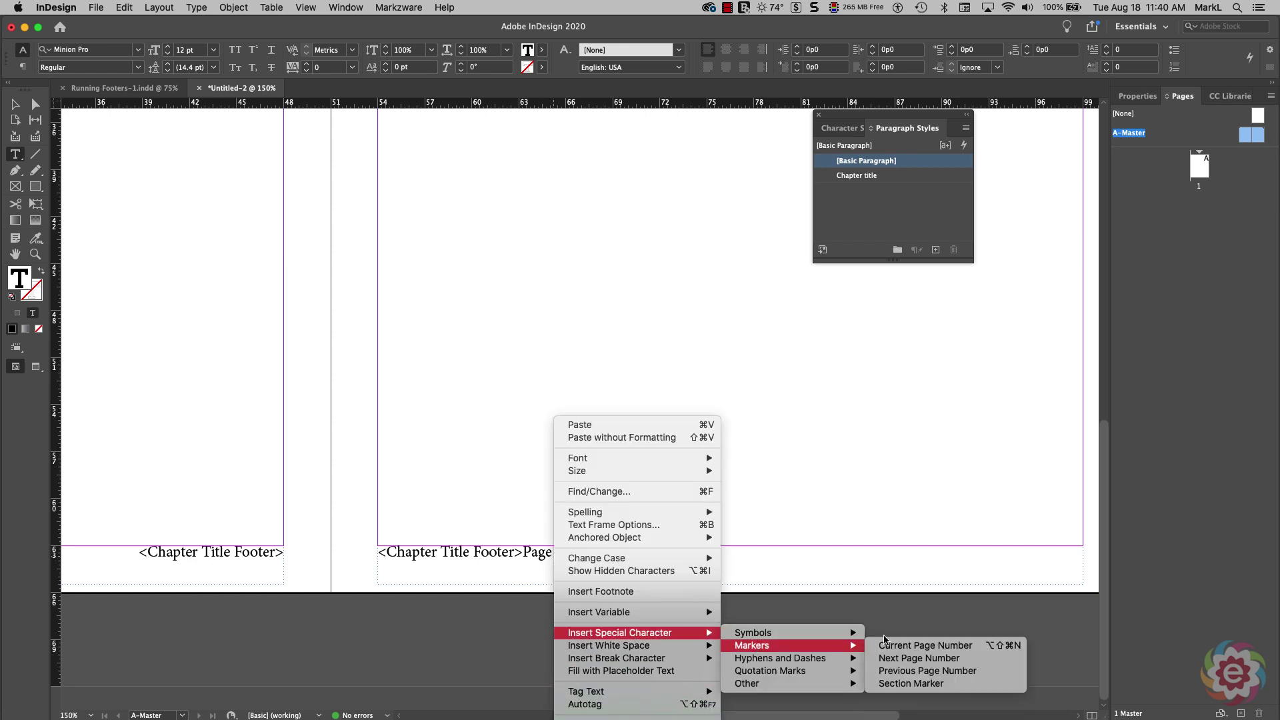
{"action": "left_click", "coordinate": [908, 646]}
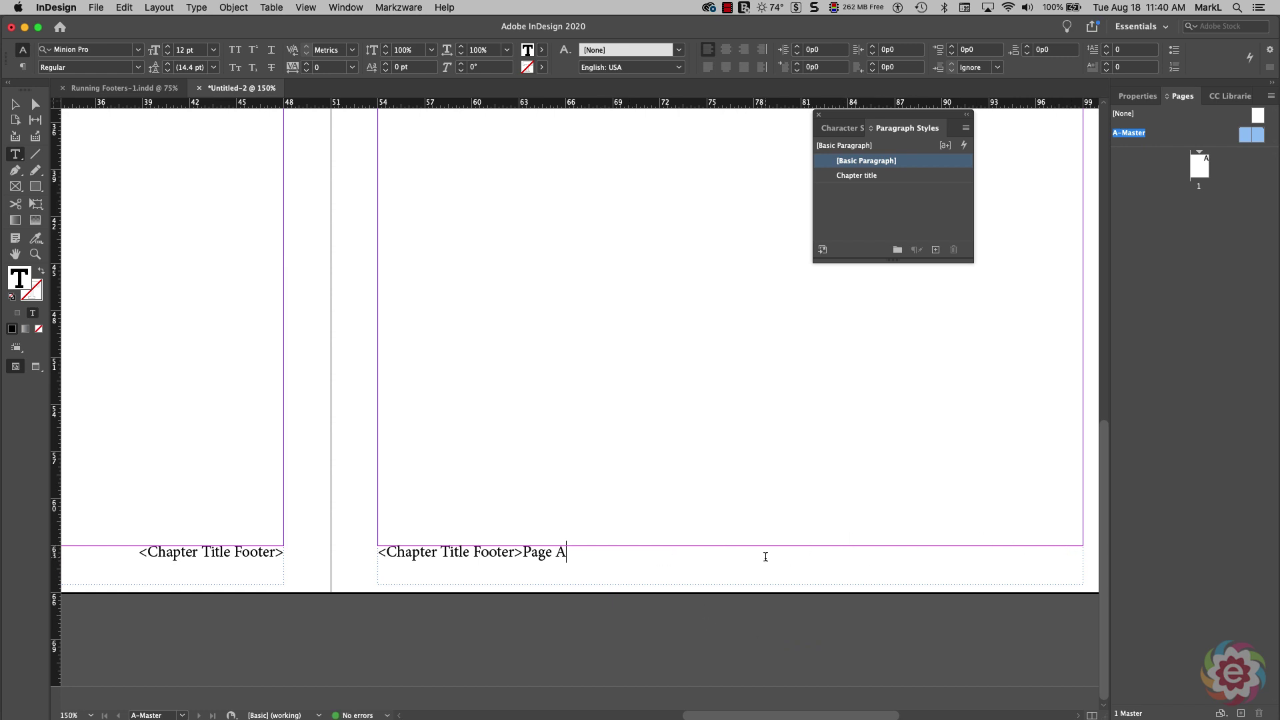
Set a right-justified tab stop at 44p11 for the right footer and insert a tab before the word "Page".
{"action": "left_click", "coordinate": [524, 552]}
{"action": "left_click", "coordinate": [190, 8]}
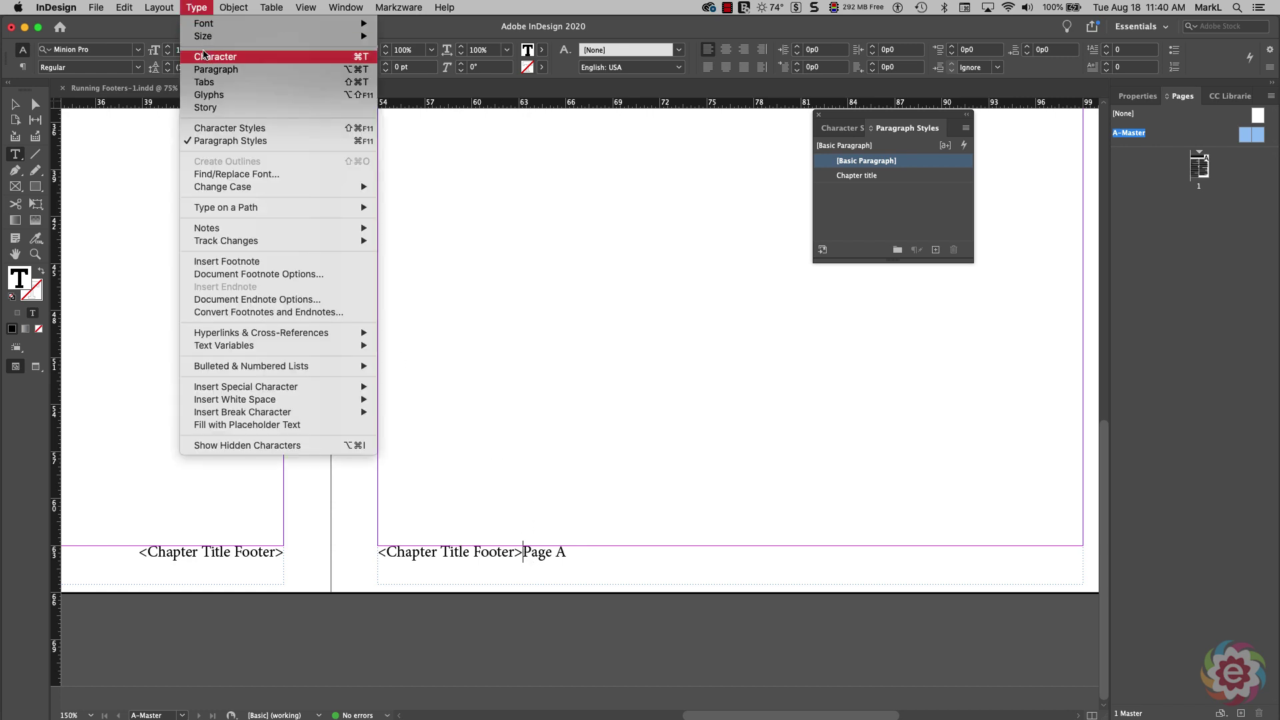
{"action": "left_click", "coordinate": [226, 82]}
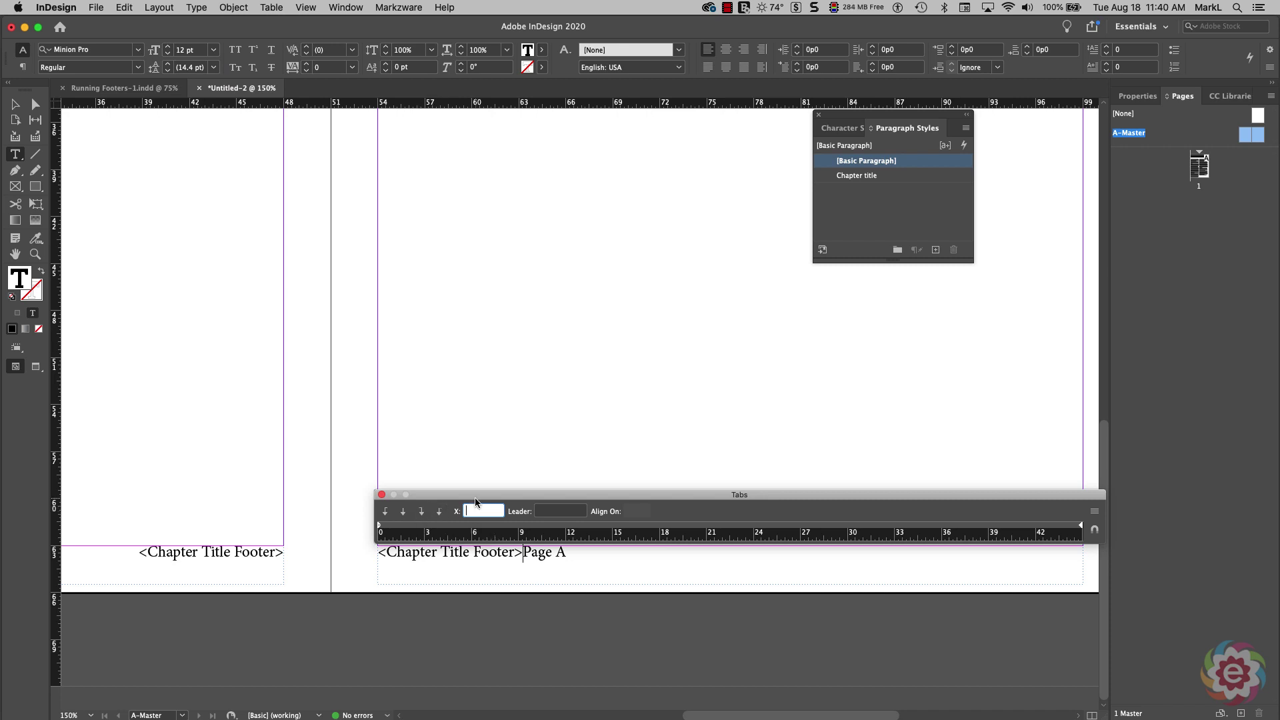
{"action": "left_click_drag", "start_coordinate": [916, 530], "coordinate": [1087, 533]}
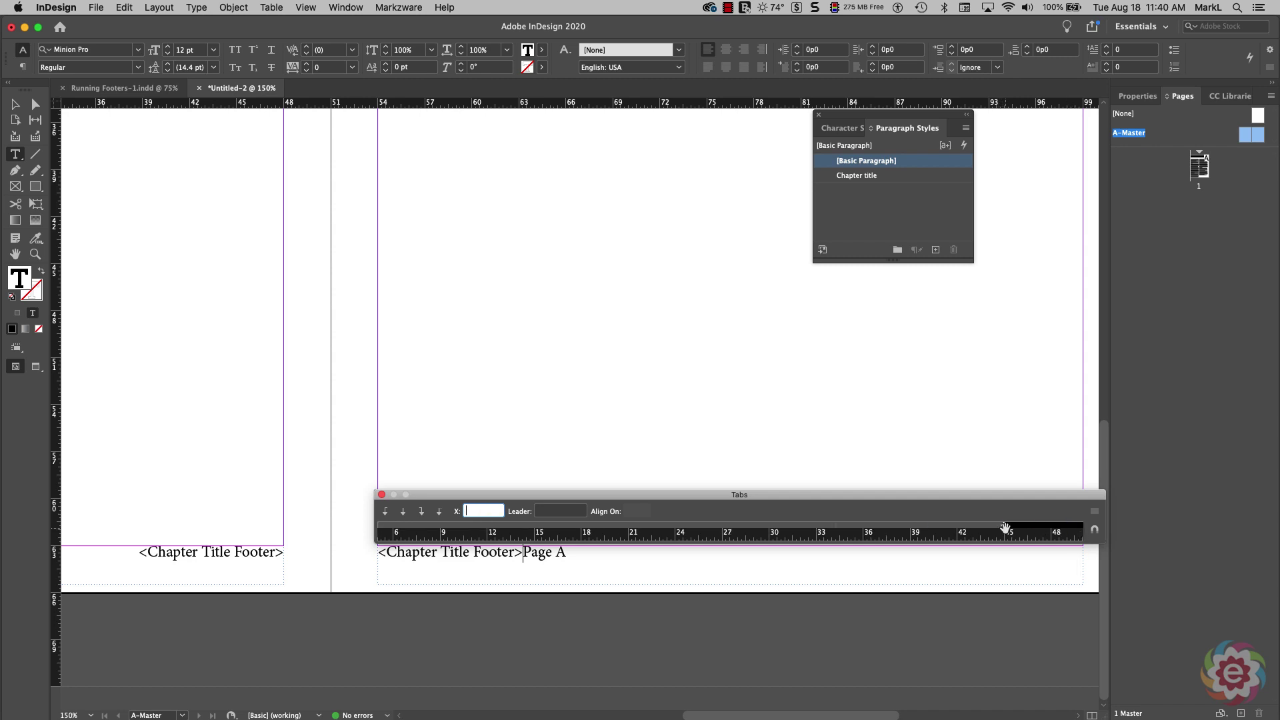
{"action": "left_click", "coordinate": [523, 555]}
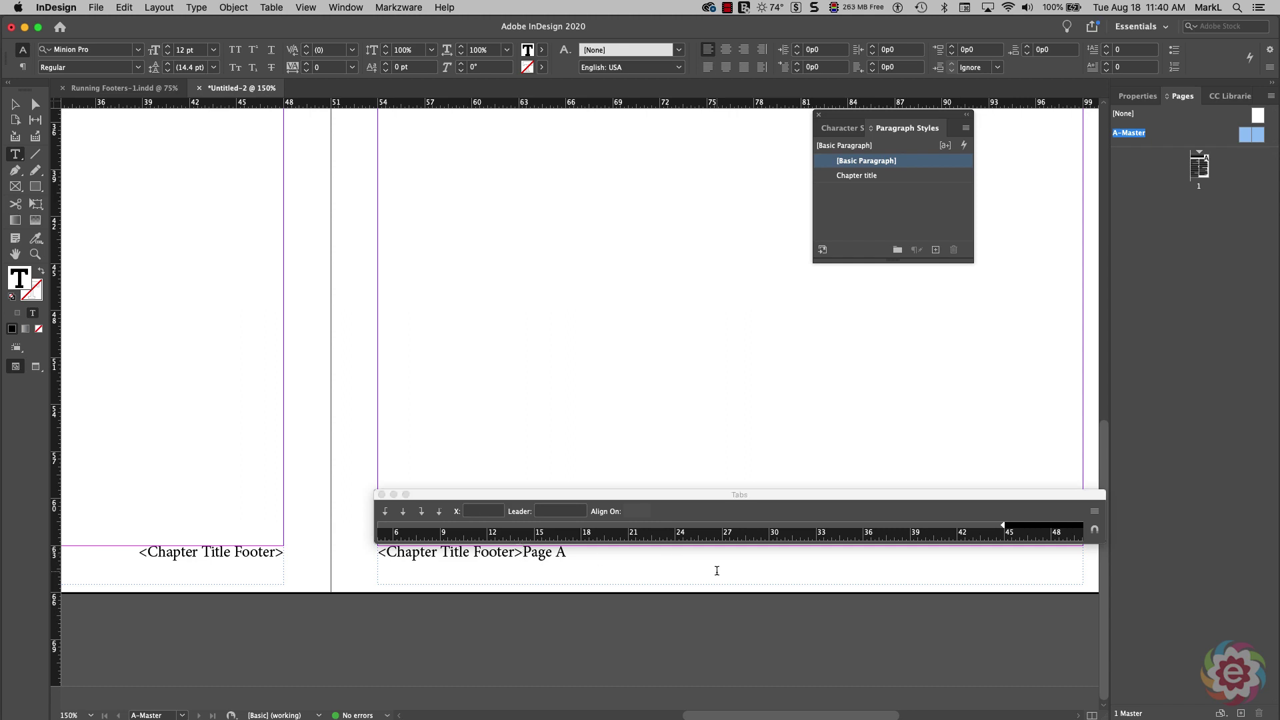
{"action": "key", "text": "Tab"}
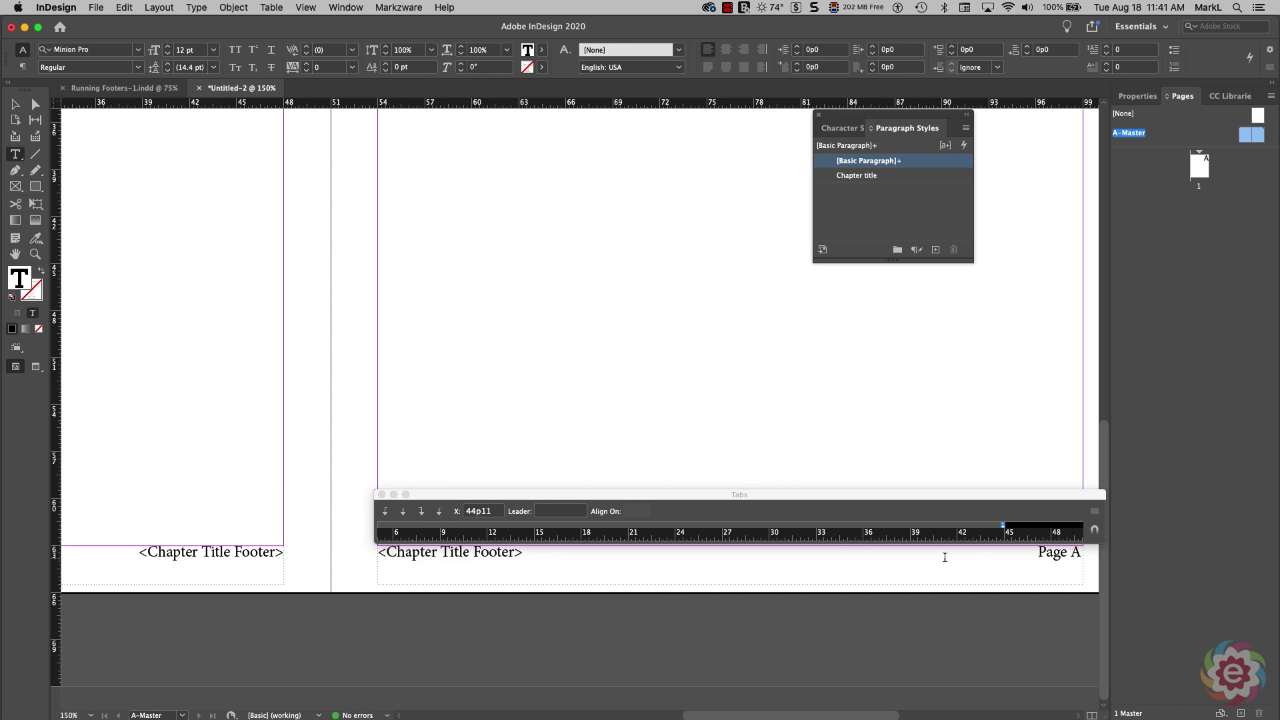
{"action": "left_click", "coordinate": [381, 494]}
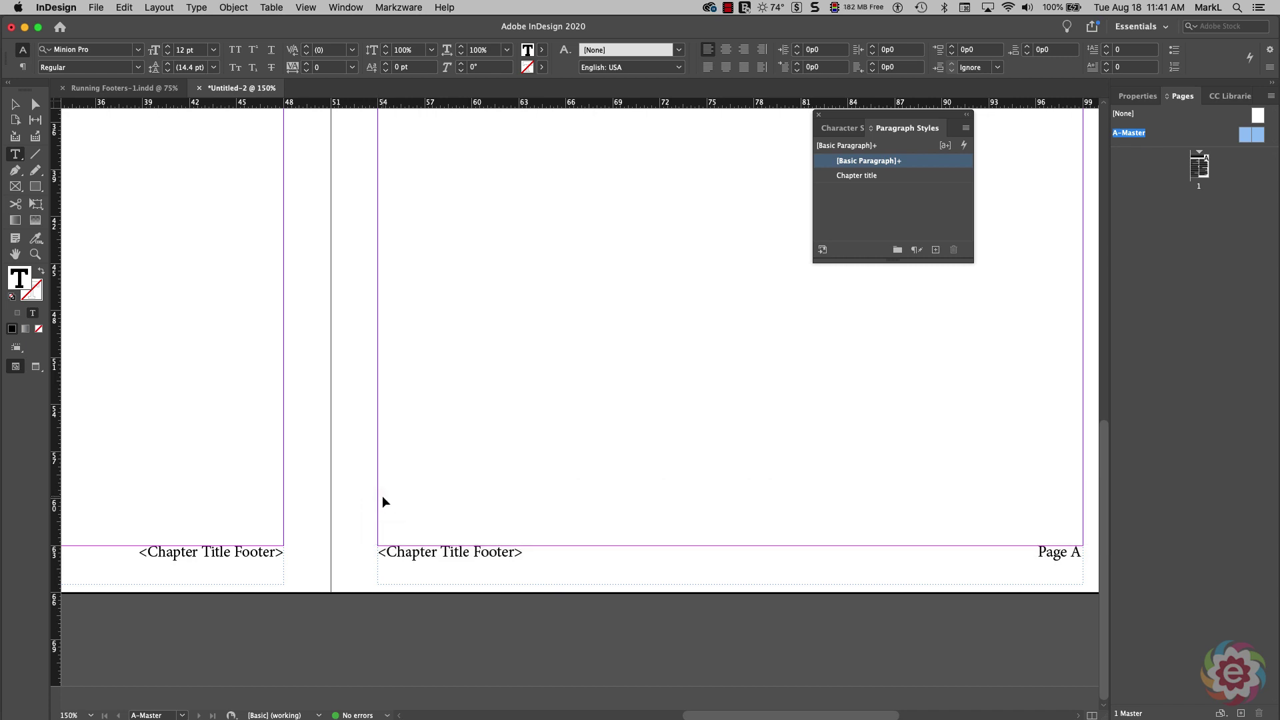
Save the document as "chapter footer" in the WIP LOCAL folder.
{"action": "key", "text": "super+s"}
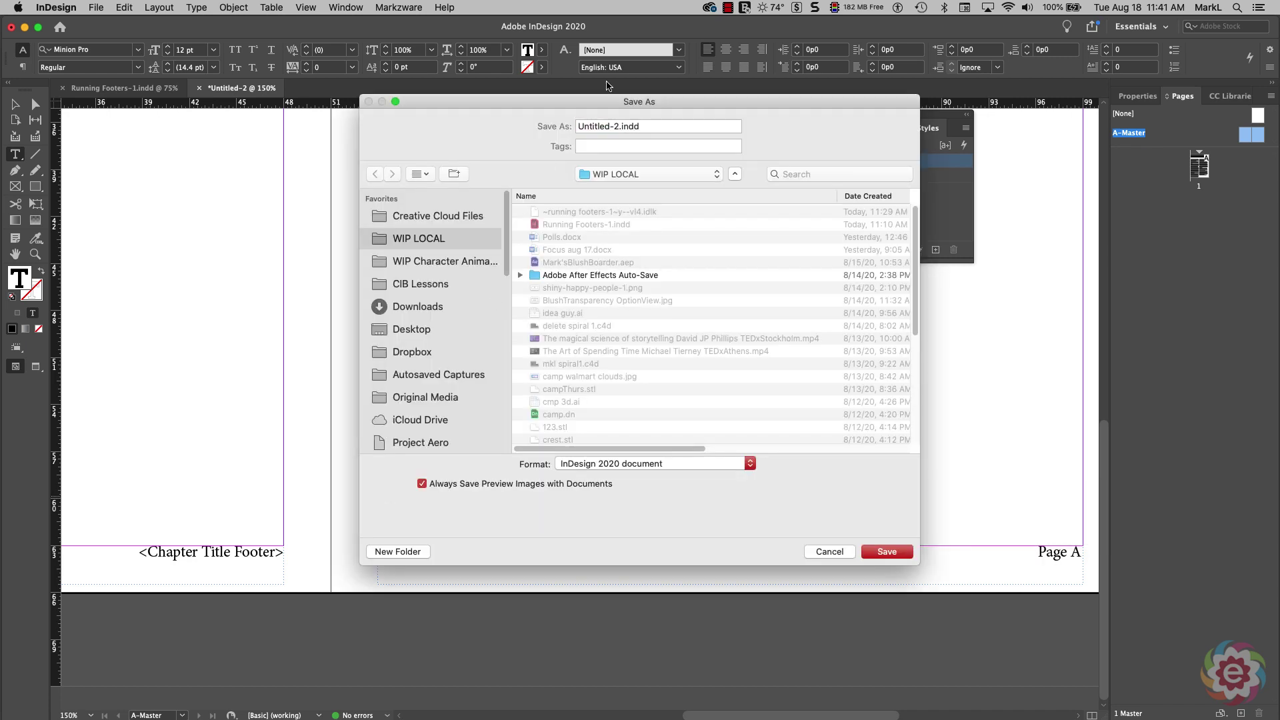
{"action": "left_click", "coordinate": [585, 127]}
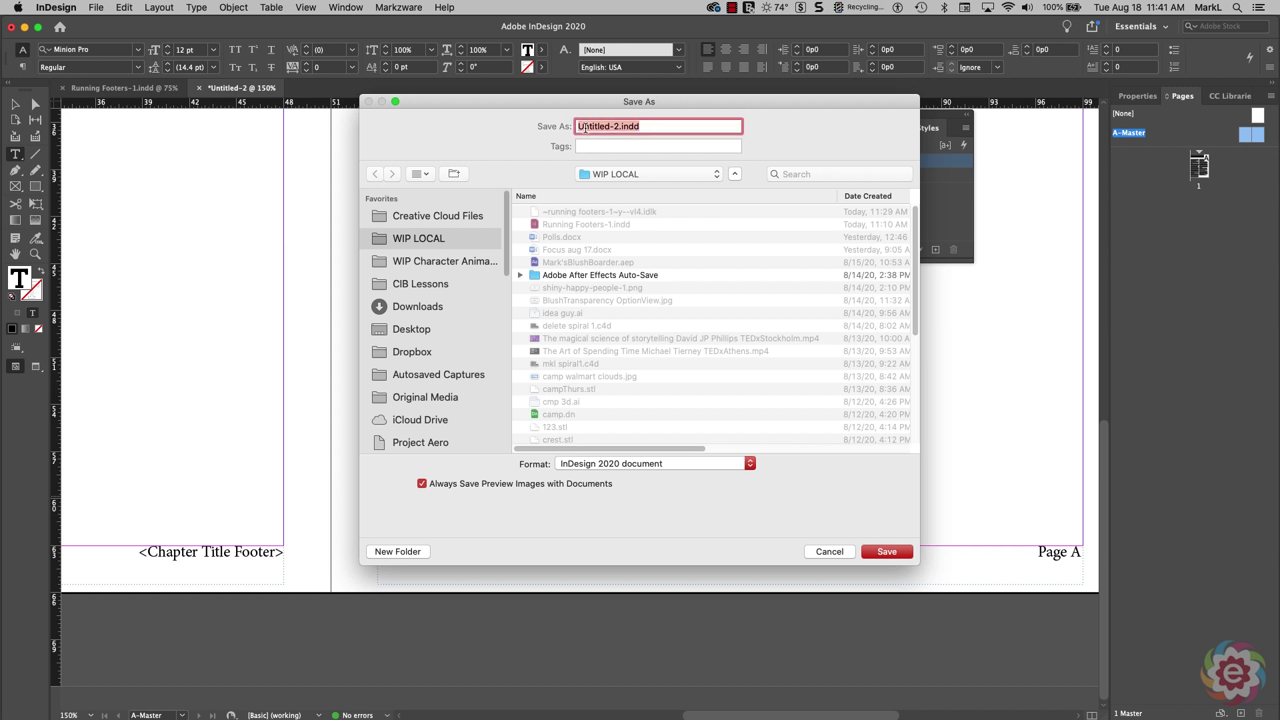
{"action": "type", "text": "capt"}
{"action": "key", "text": "BackSpace"}
{"action": "key", "text": "BackSpace"}
{"action": "key", "text": "BackSpace"}
{"action": "type", "text": "hapter foo"}
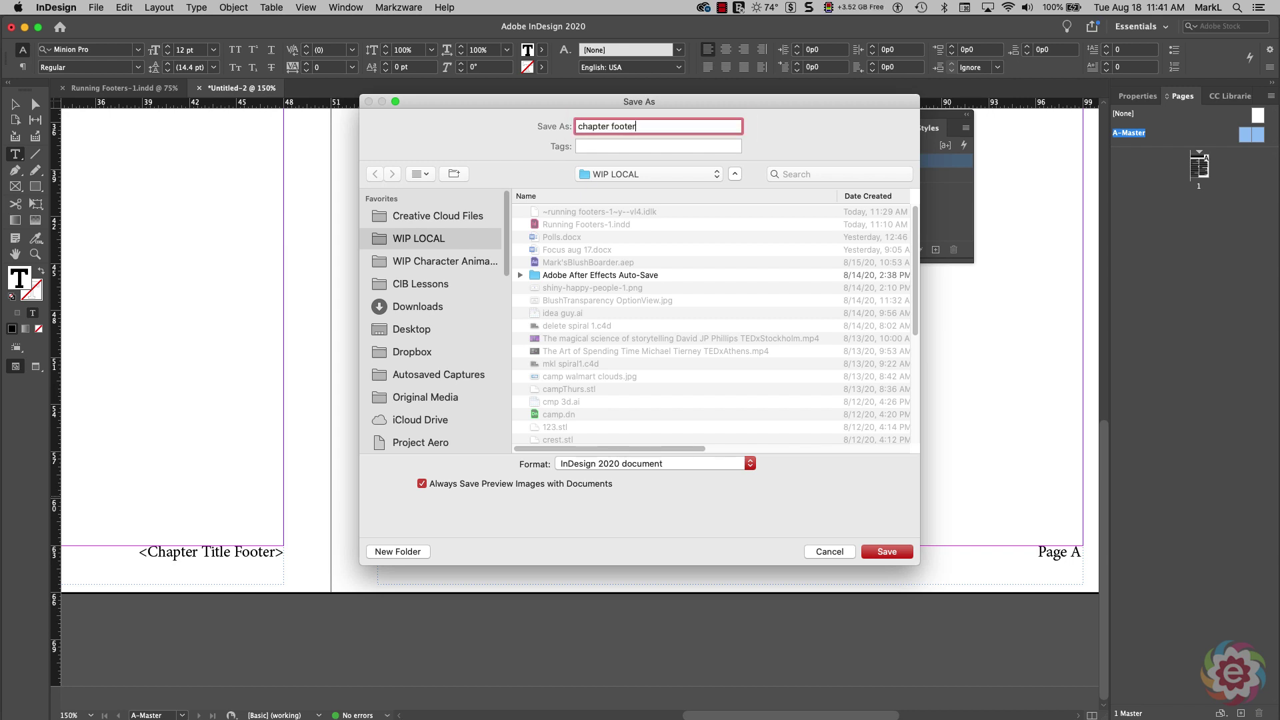
{"action": "type", "text": "ter"}
{"action": "key", "text": "Return"}
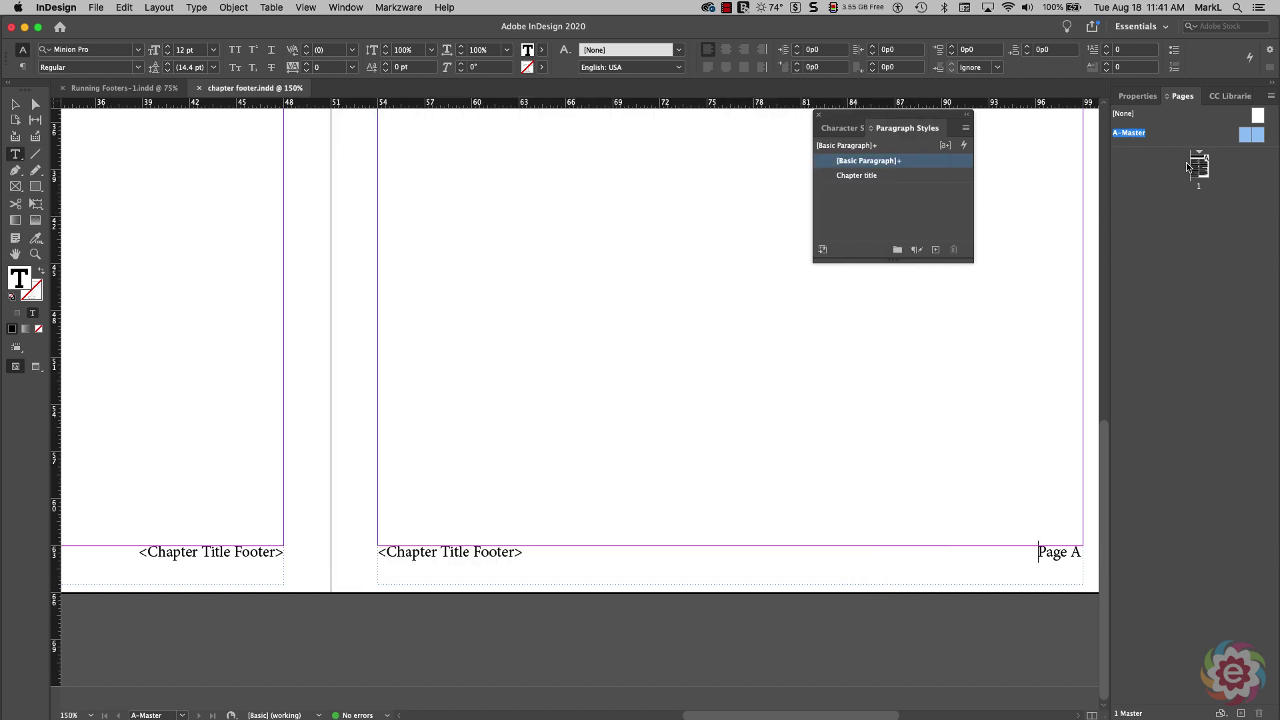
Examine the footer on page 1 and return to the A-Master spread.
{"action": "double_click", "coordinate": [1198, 168]}
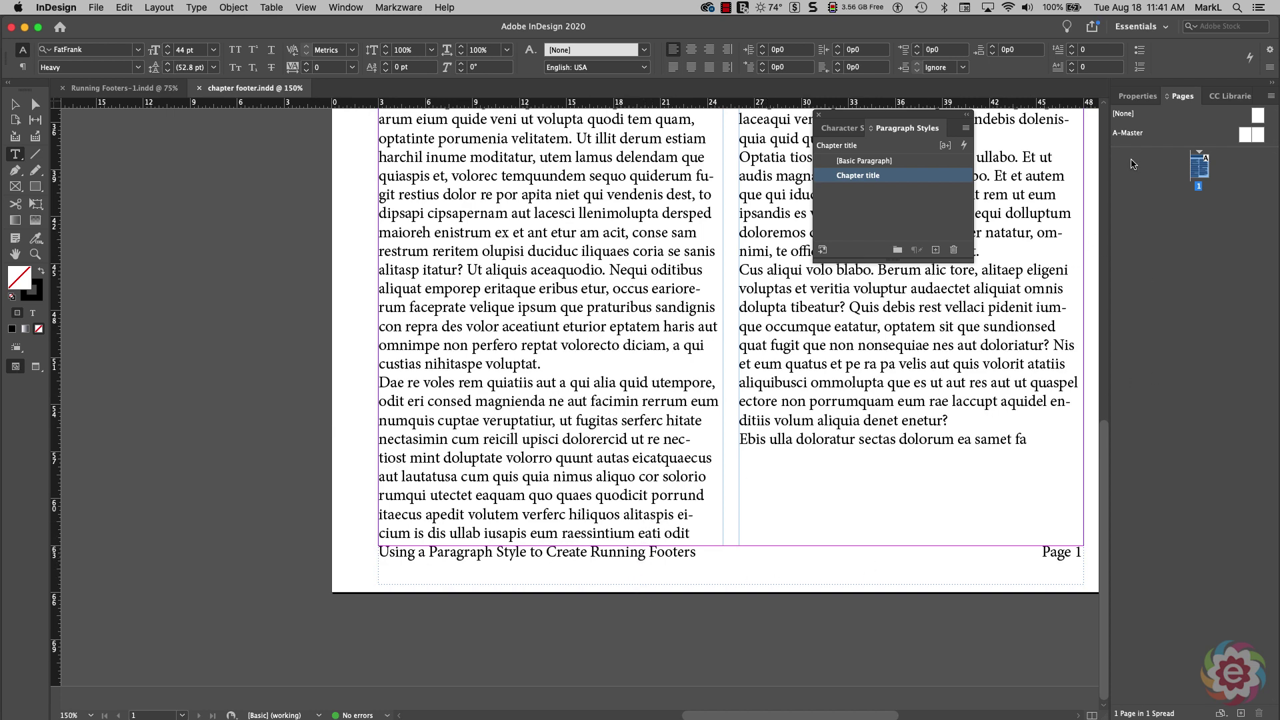
{"action": "double_click", "coordinate": [1127, 133]}
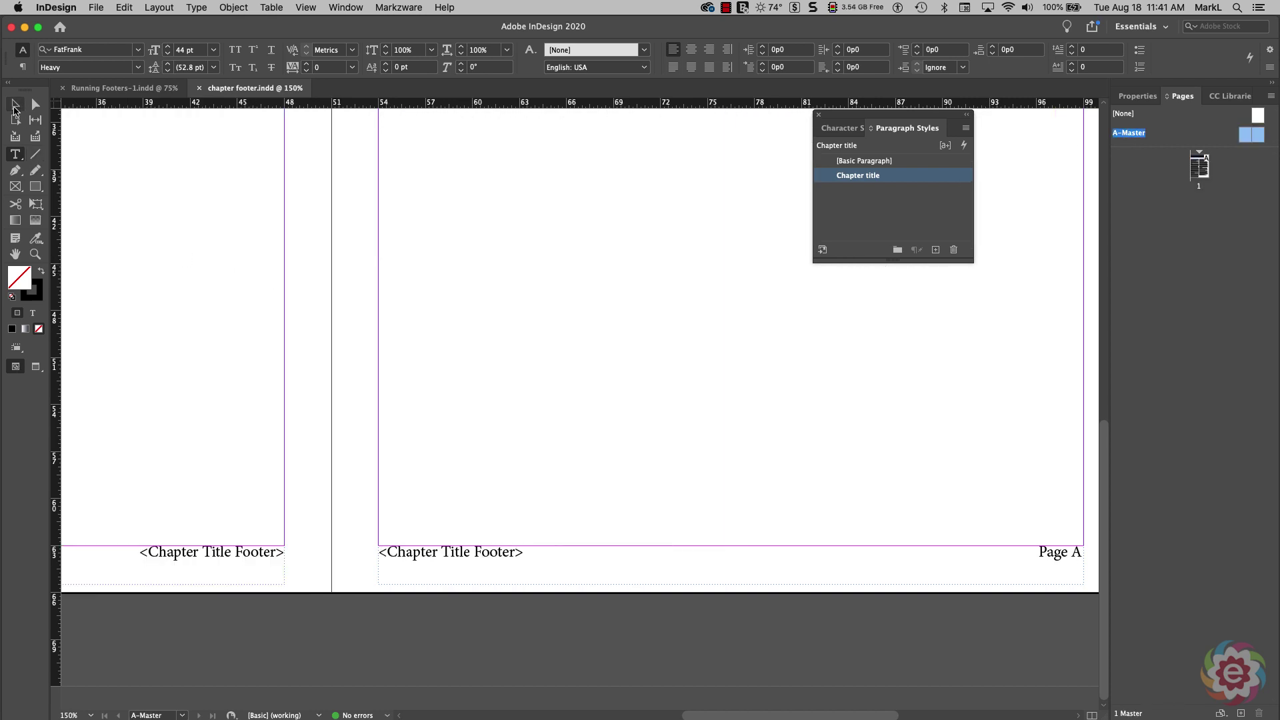
Set the vertical justification of both chapter title footer frames on the A-Master spread to Bottom.
{"action": "left_click", "coordinate": [15, 104]}
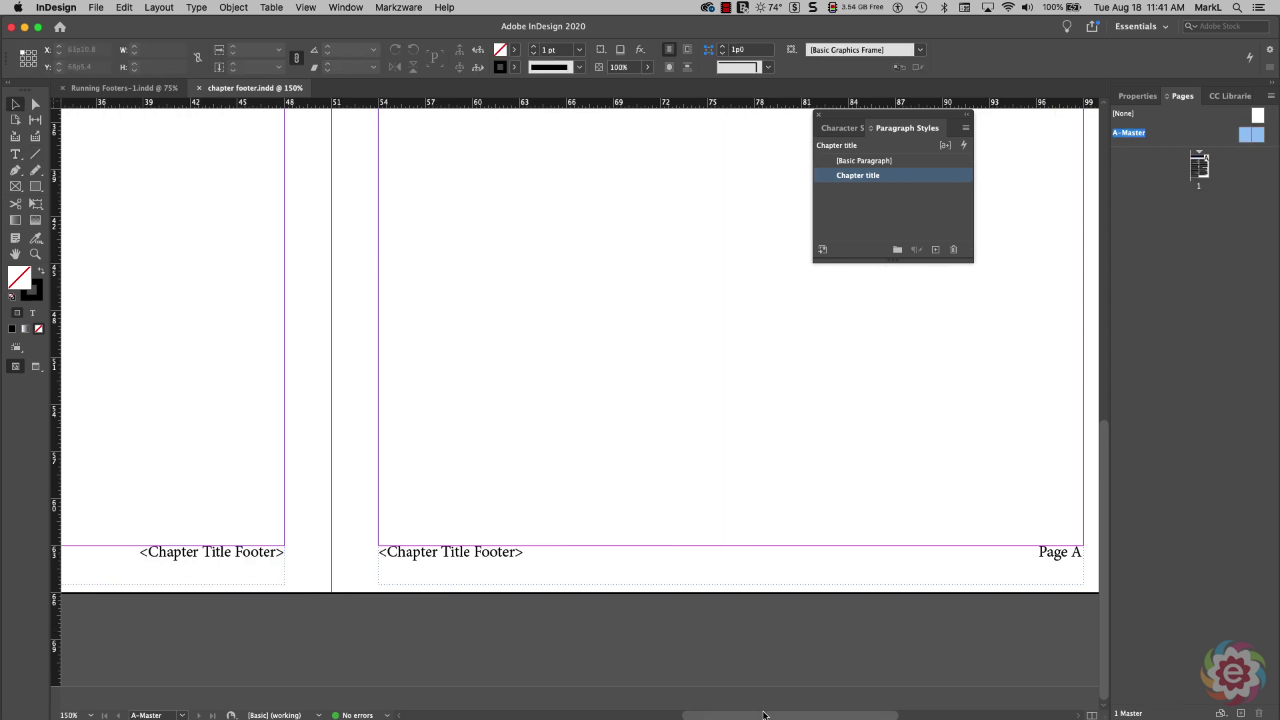
{"action": "left_click_drag", "start_coordinate": [763, 715], "coordinate": [724, 714]}
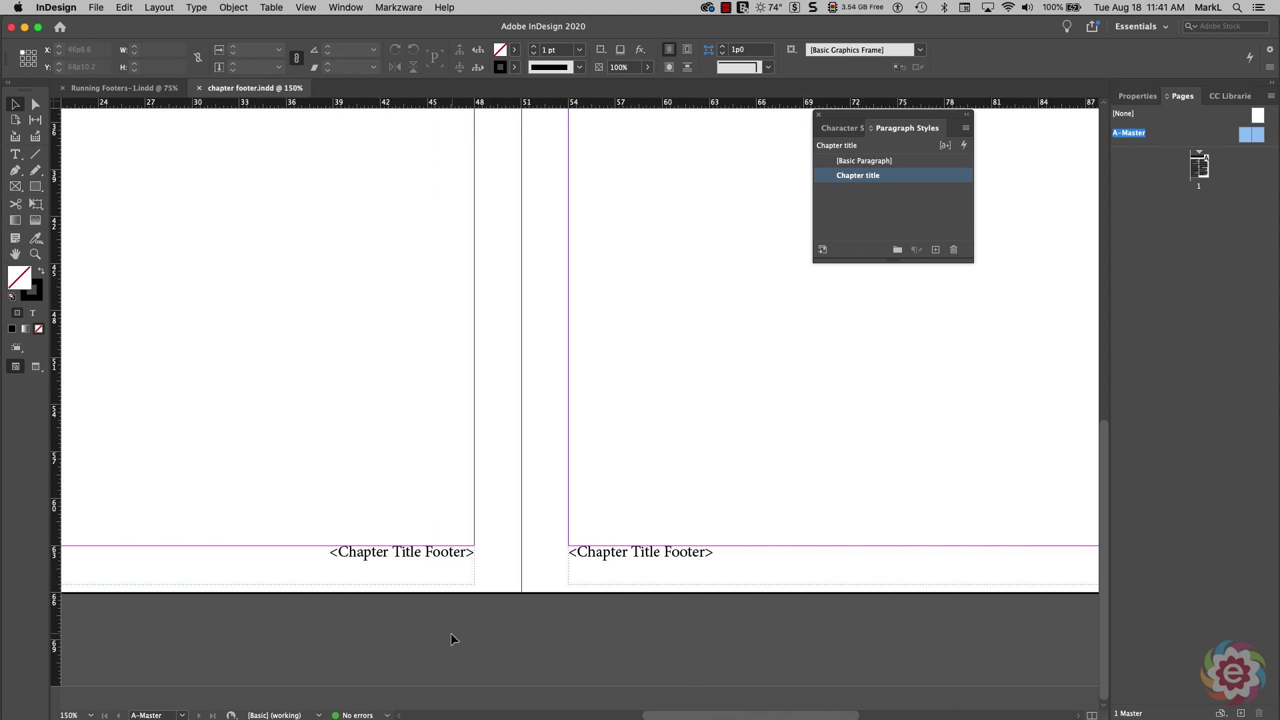
{"action": "left_click", "coordinate": [419, 551]}
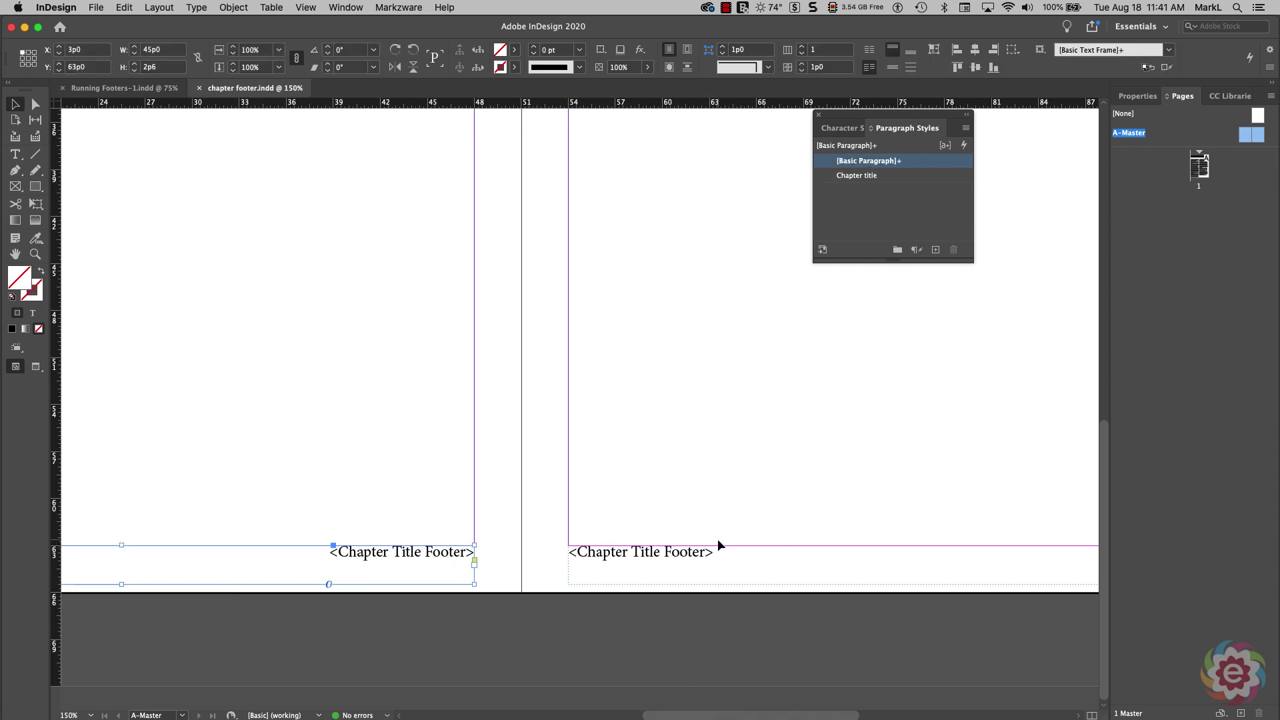
{"action": "left_click", "coordinate": [669, 555], "text": "shift"}
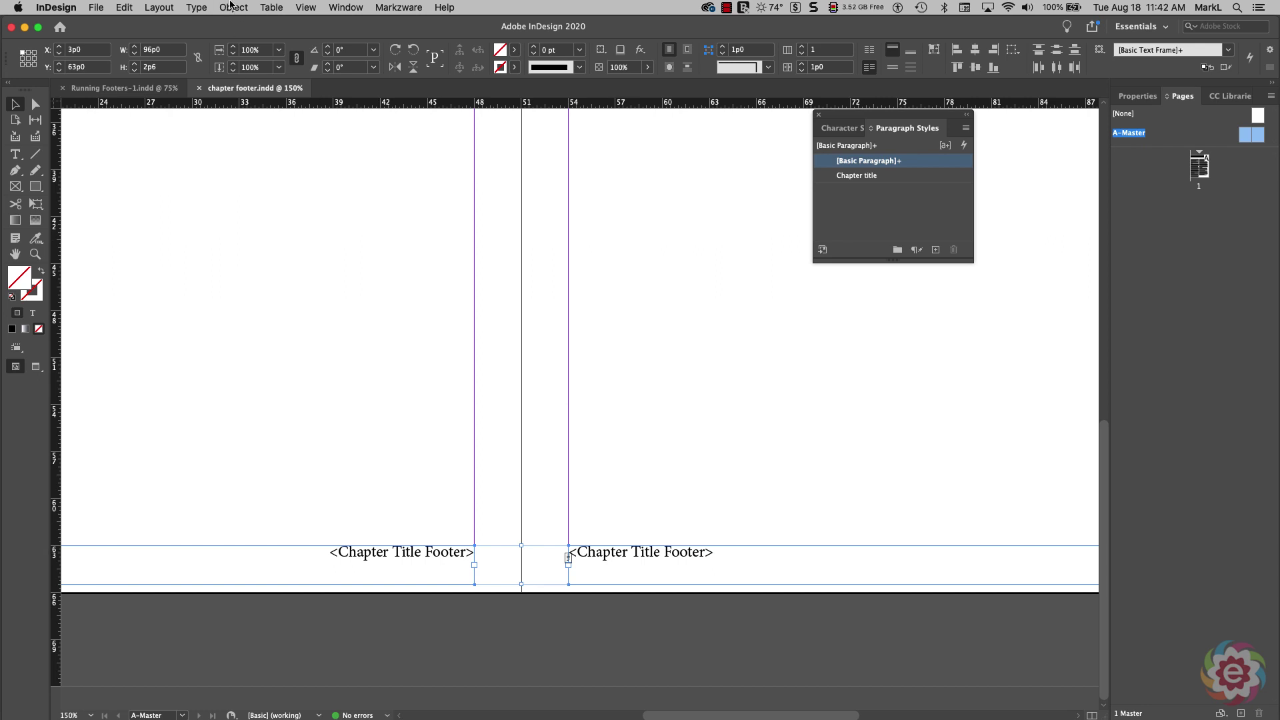
{"action": "left_click", "coordinate": [231, 7]}
{"action": "left_click", "coordinate": [315, 210]}
{"action": "left_click_drag", "start_coordinate": [730, 252], "coordinate": [681, 118]}
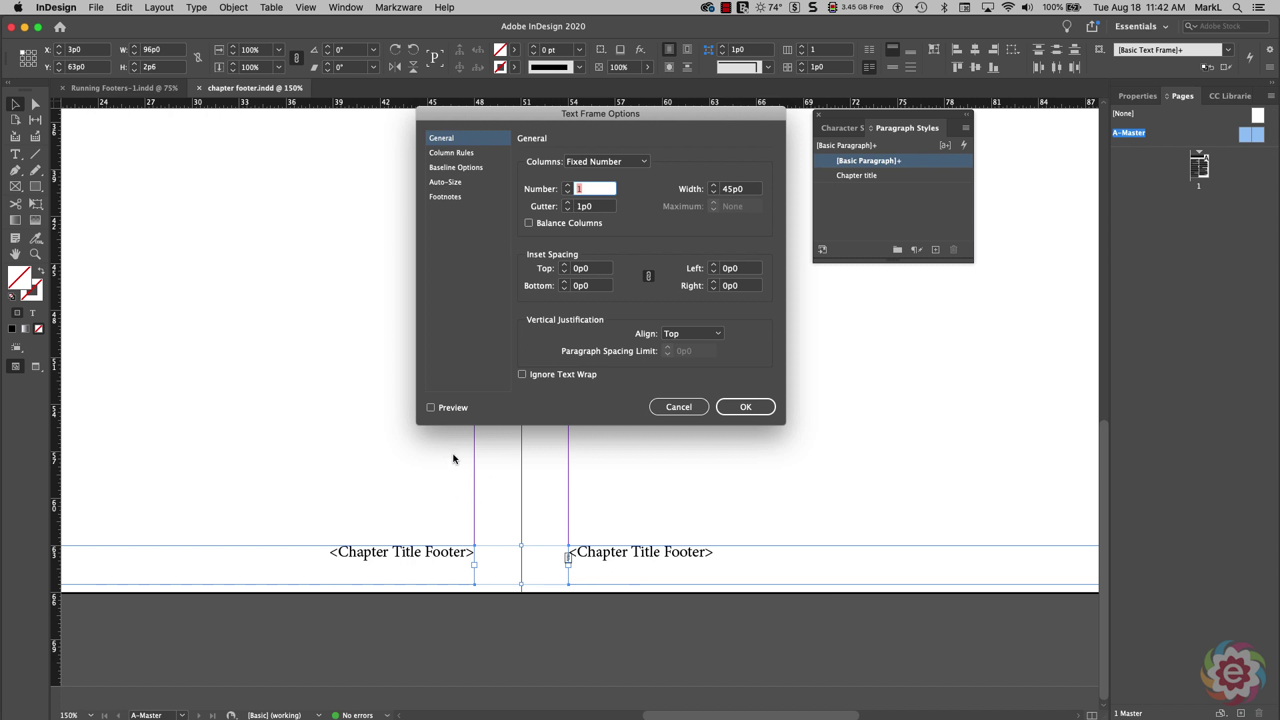
{"action": "left_click", "coordinate": [430, 408]}
{"action": "left_click", "coordinate": [719, 334]}
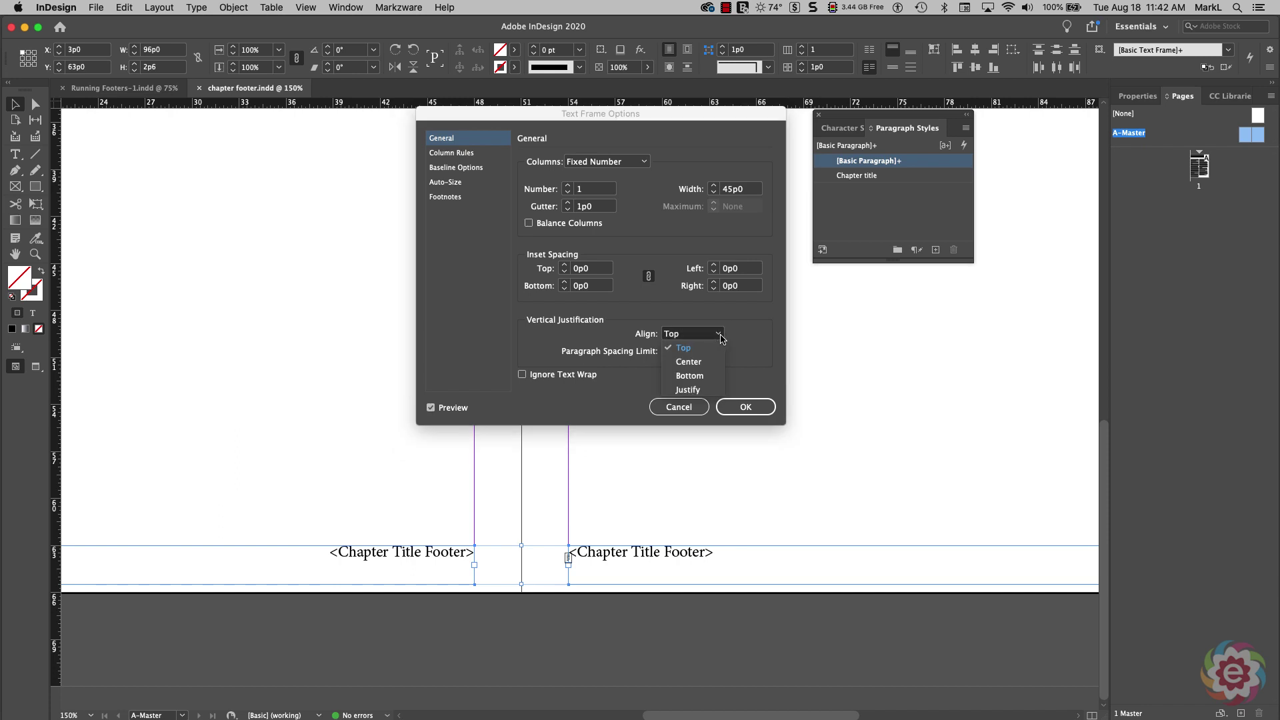
{"action": "left_click", "coordinate": [712, 378]}
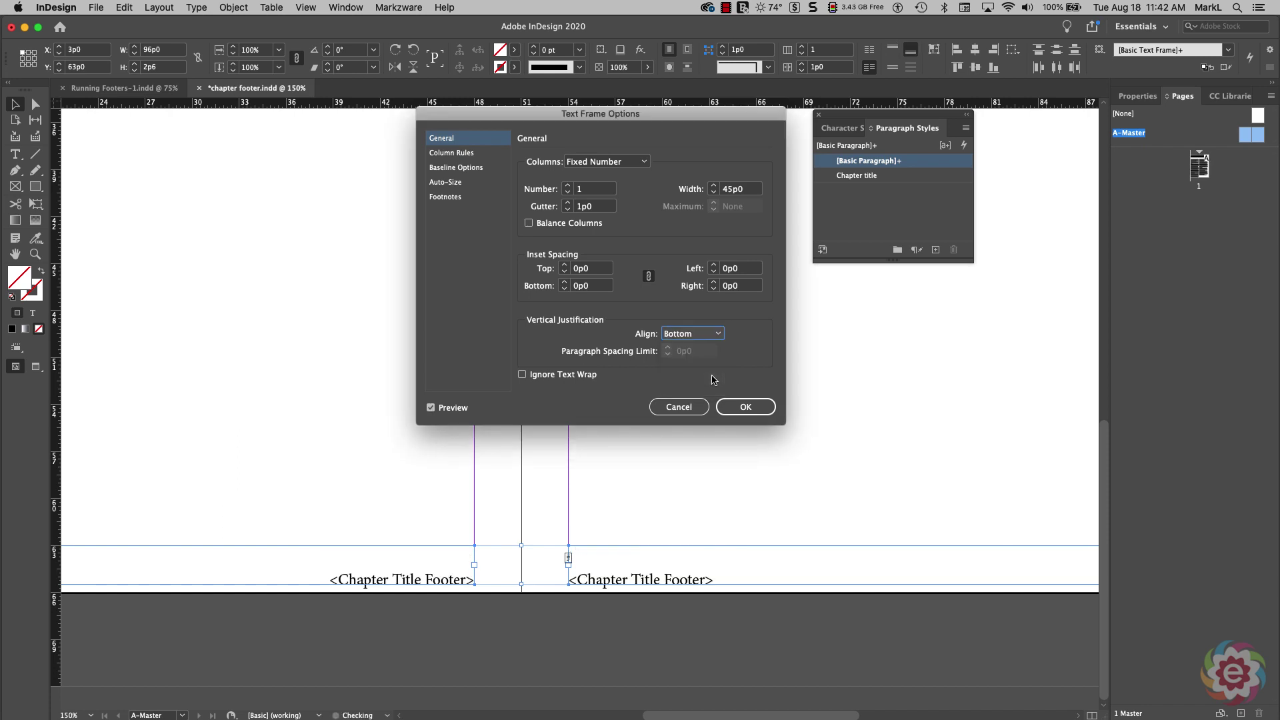
{"action": "left_click", "coordinate": [747, 407]}
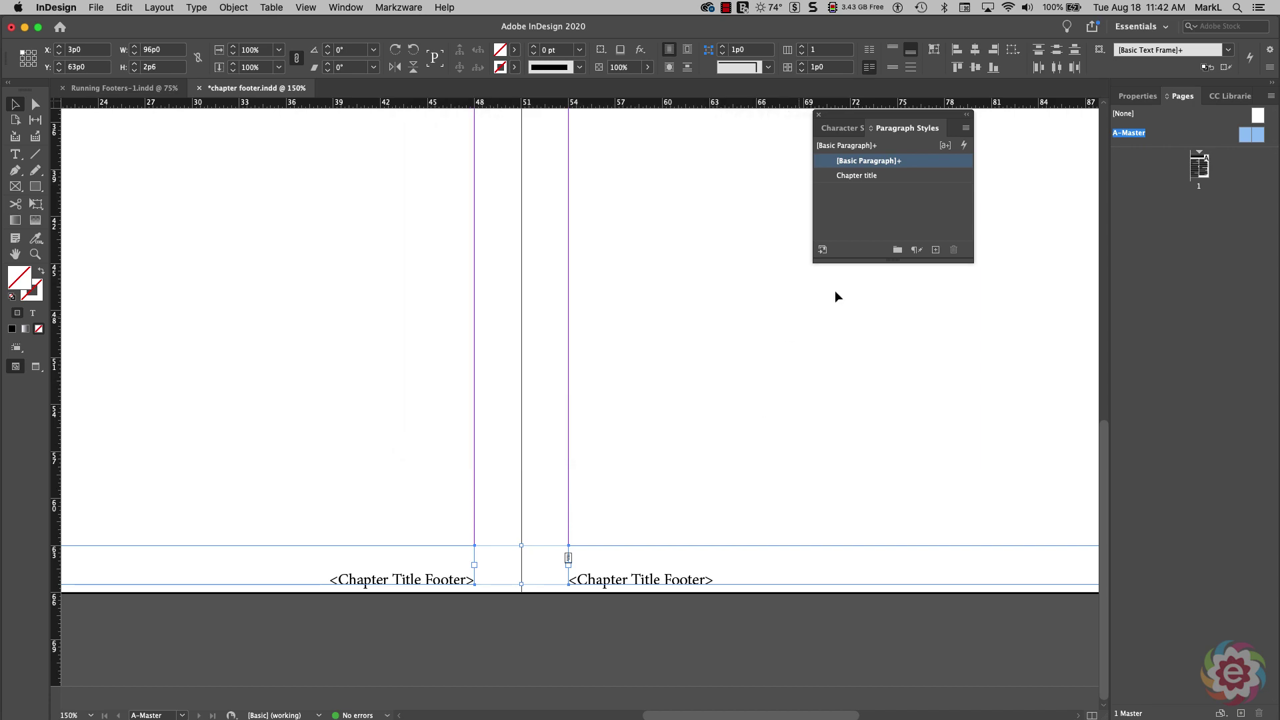
Replace the word "Running" with "Walking" in the chapter title on page 1 and refresh the page display.
{"action": "double_click", "coordinate": [1200, 172]}
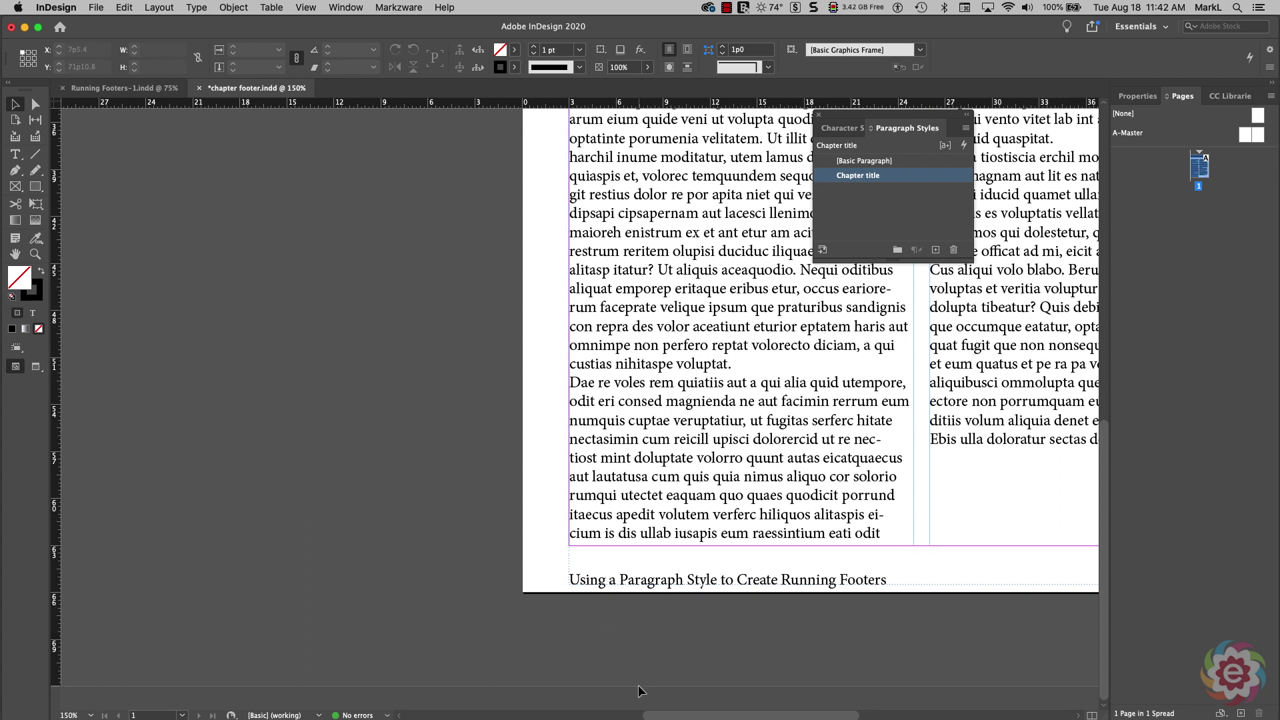
{"action": "key", "text": "super+0"}
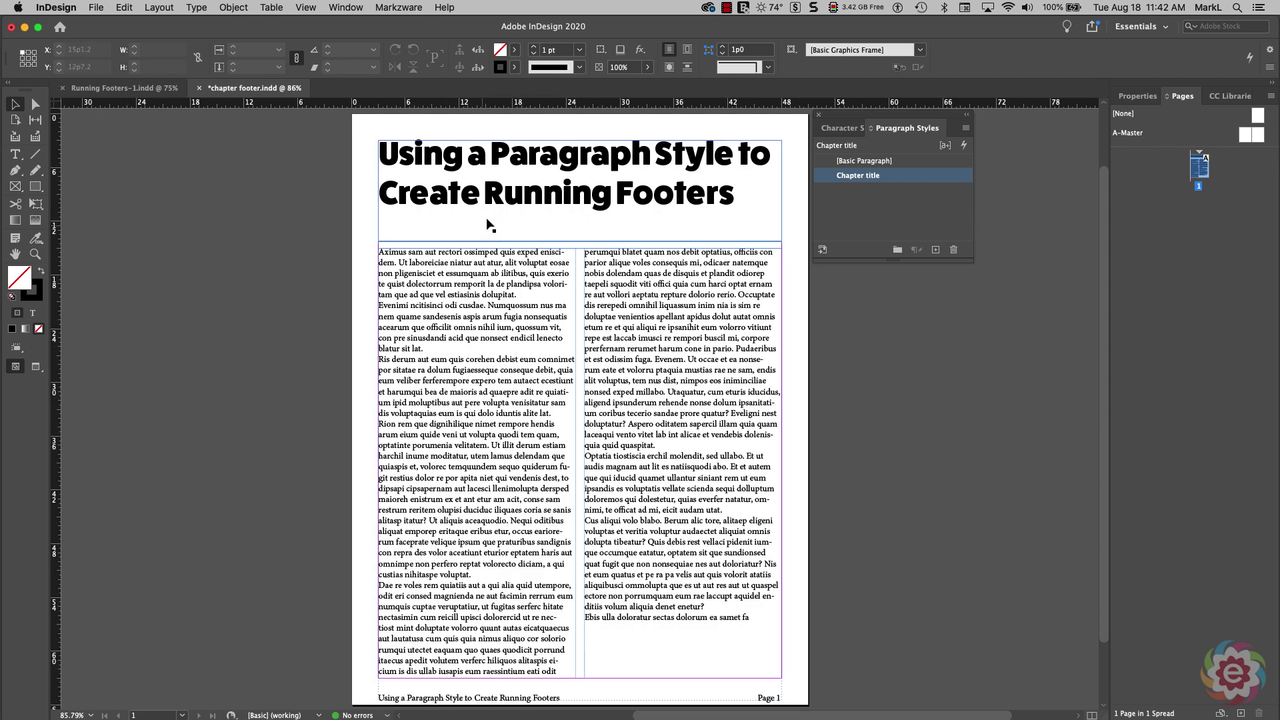
{"action": "double_click", "coordinate": [499, 190]}
{"action": "left_click_drag", "start_coordinate": [484, 194], "coordinate": [589, 192]}
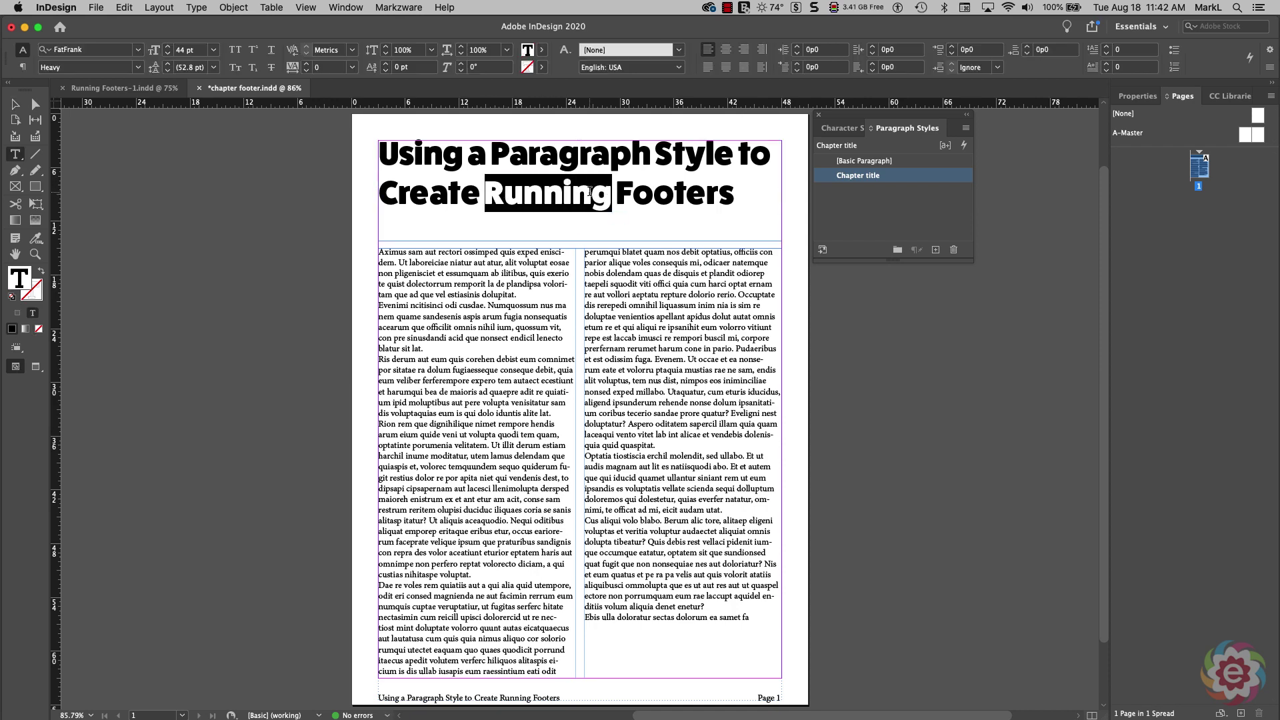
{"action": "type", "text": "Walking"}
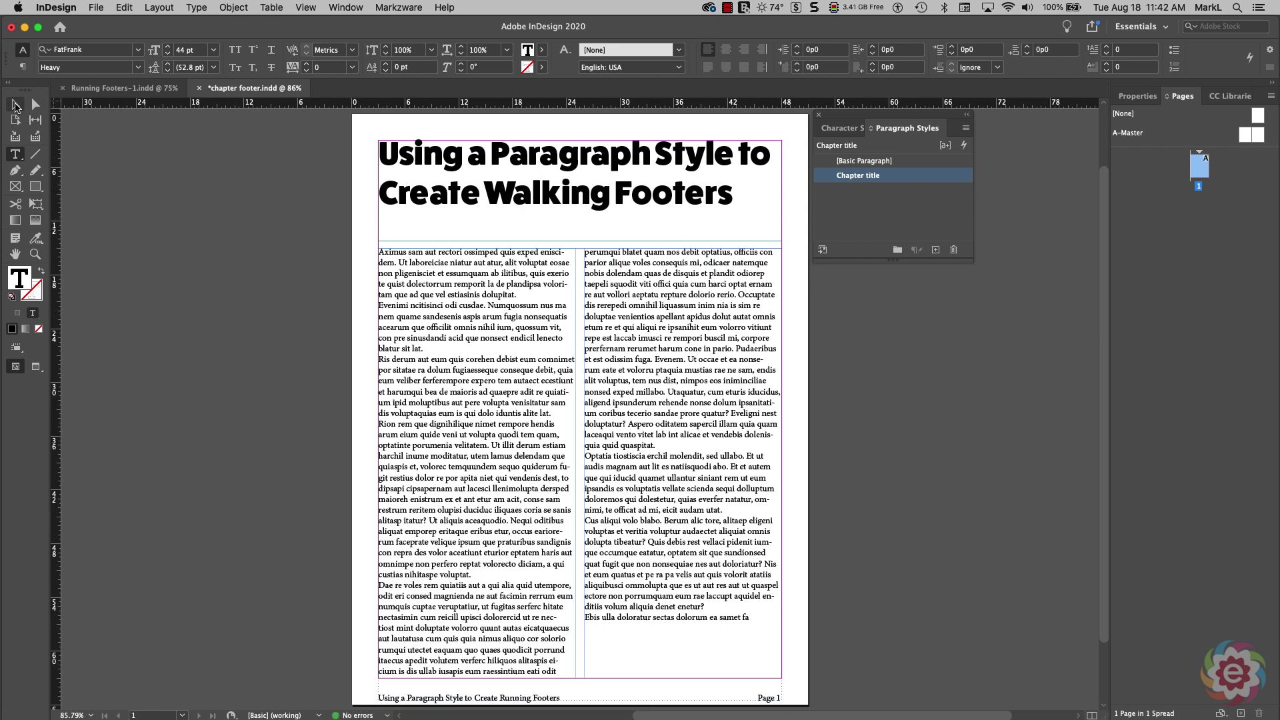
{"action": "left_click", "coordinate": [22, 105]}
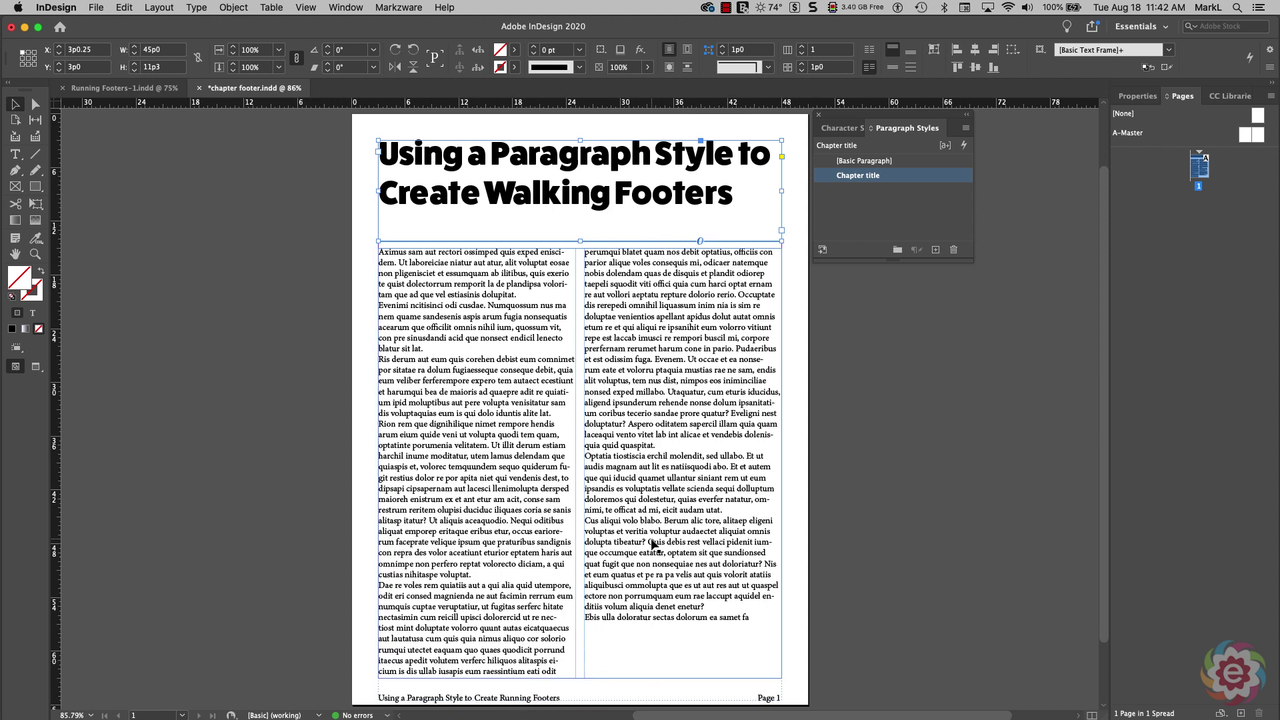
{"action": "left_click", "coordinate": [947, 462]}
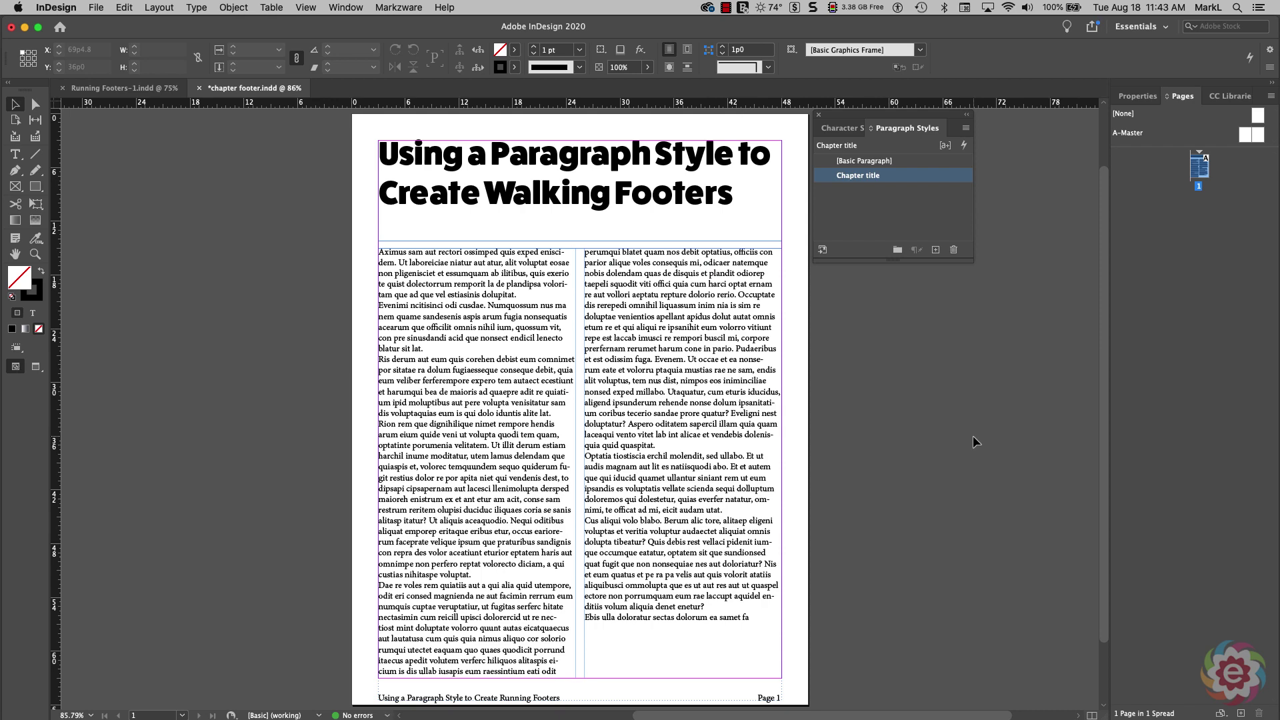
{"action": "key", "text": "super+1"}
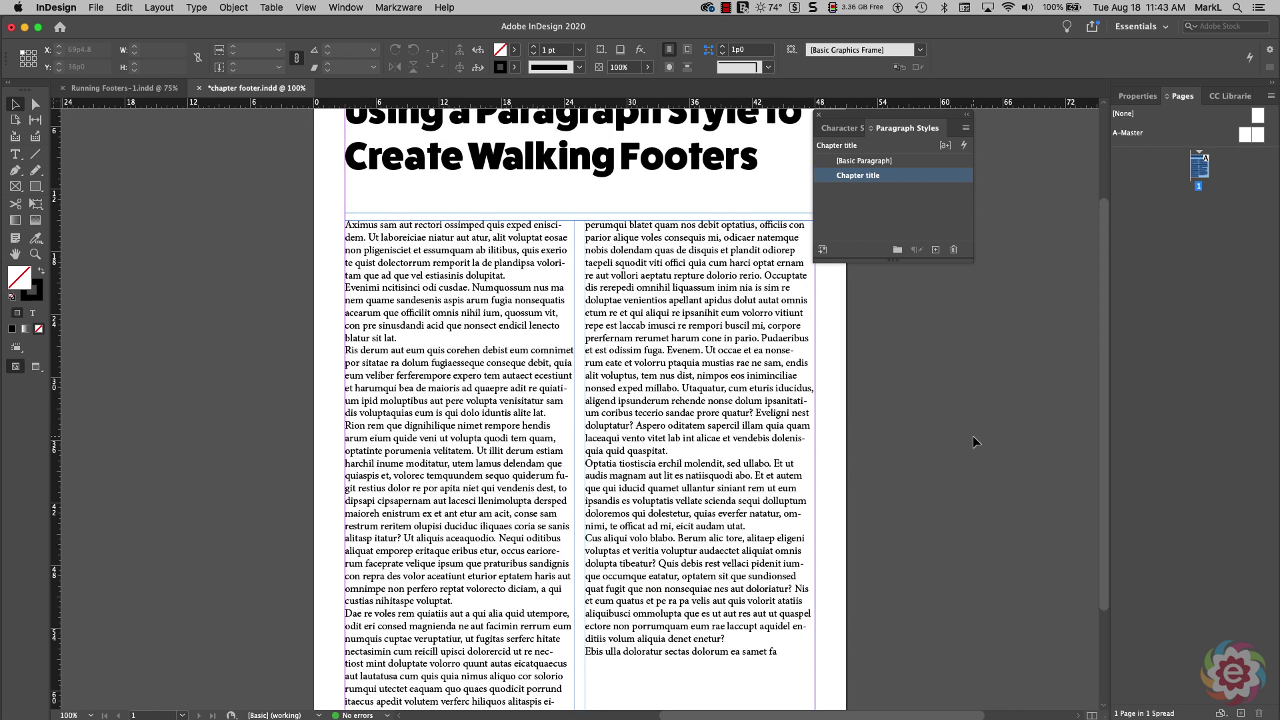
{"action": "key", "text": "super+0"}
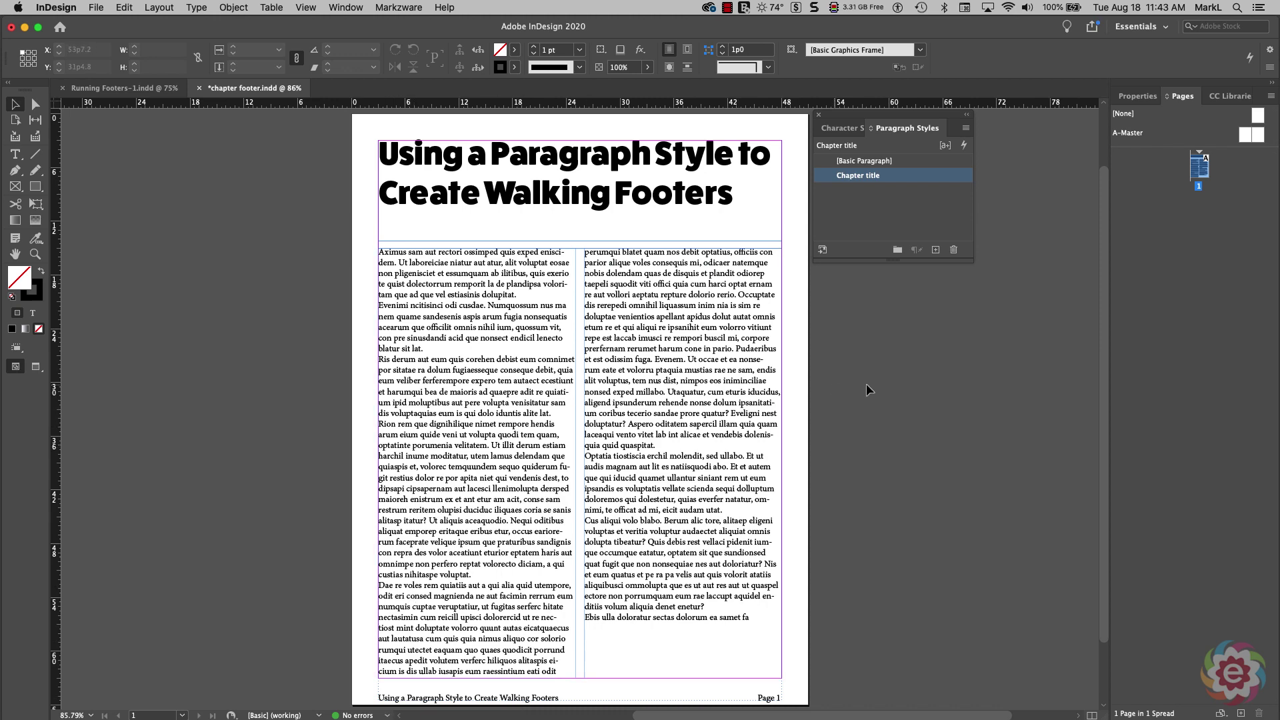
Add a 6p0 slug area at the top of the page in the document setup.
{"action": "left_click_drag", "start_coordinate": [1104, 397], "coordinate": [1100, 336]}
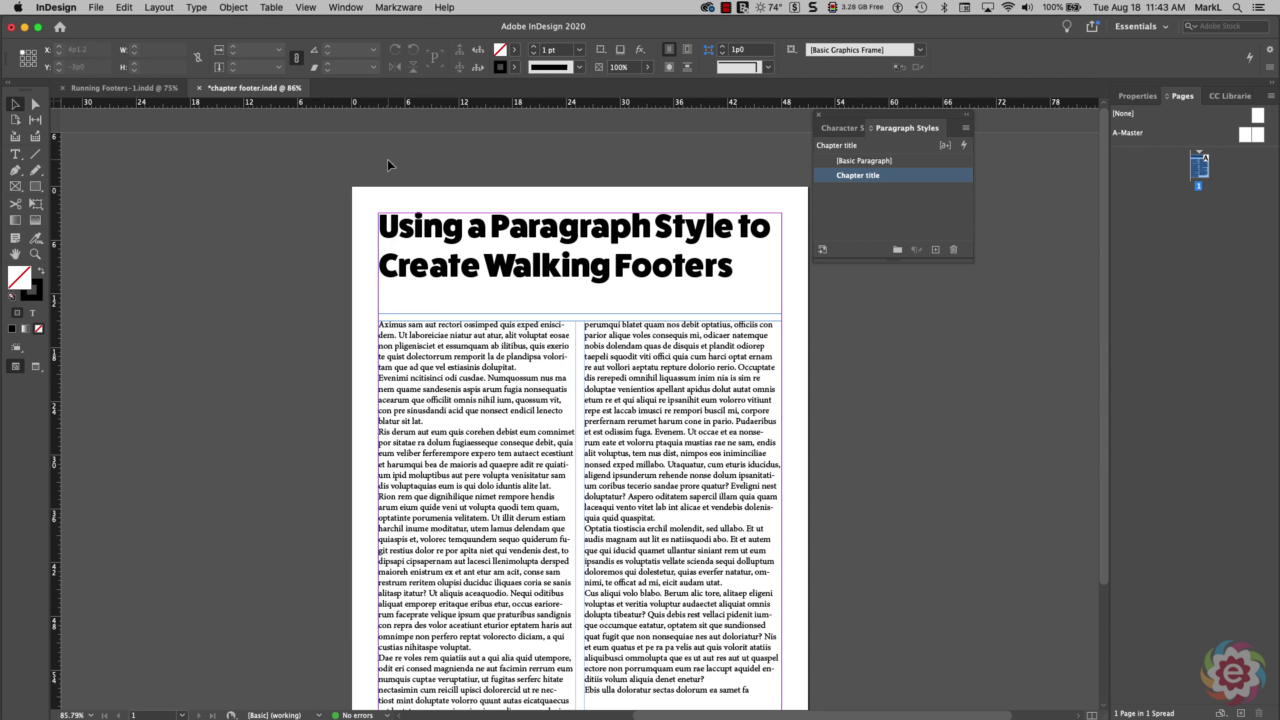
{"action": "left_click", "coordinate": [96, 7]}
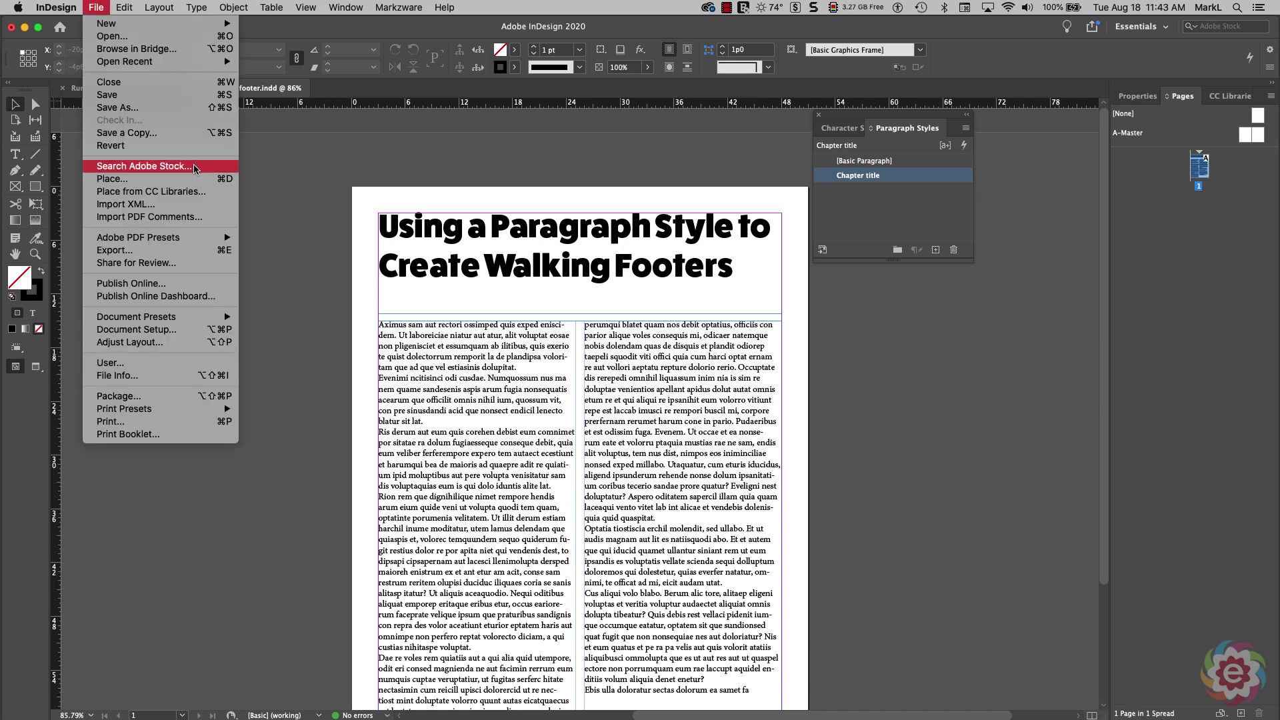
{"action": "left_click", "coordinate": [137, 329]}
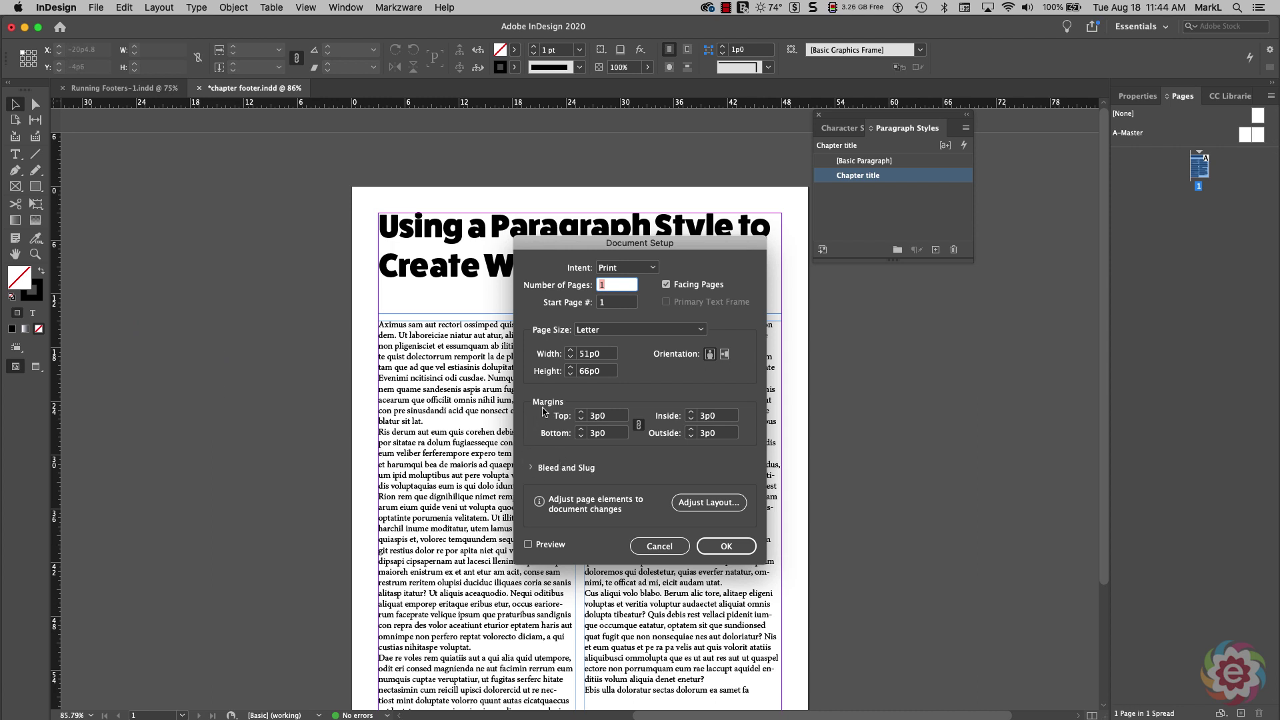
{"action": "left_click", "coordinate": [531, 467]}
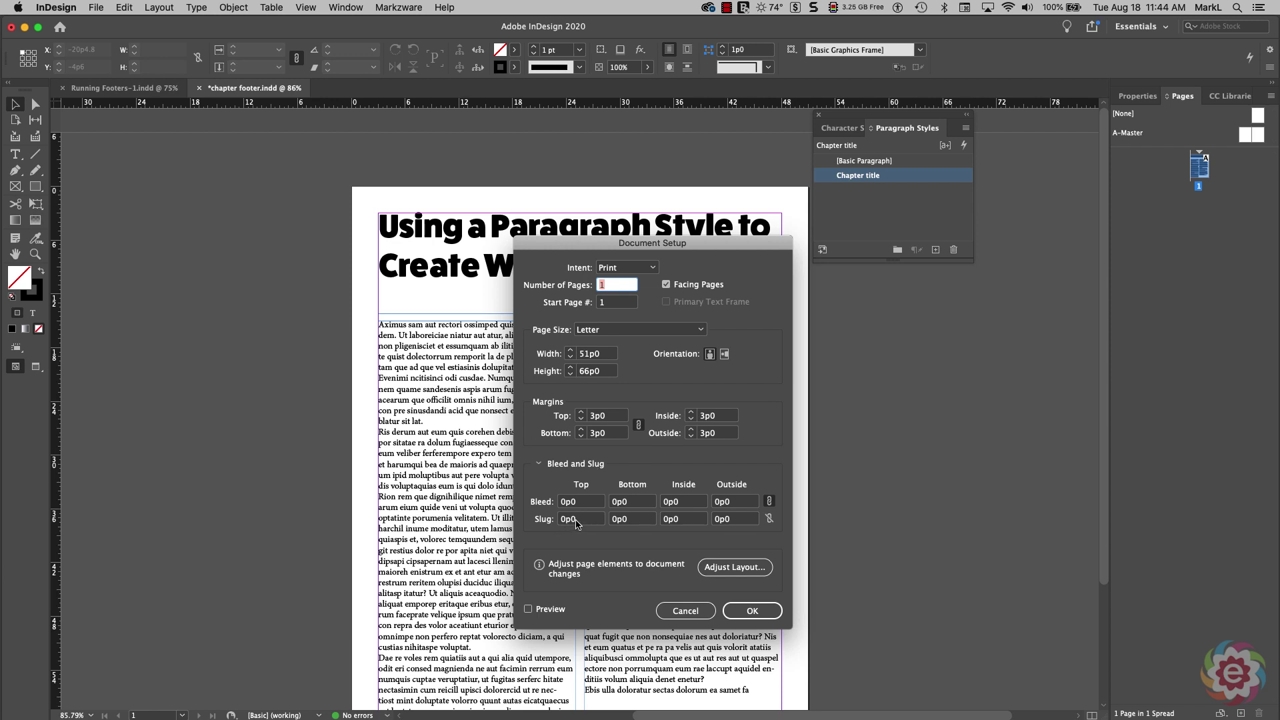
{"action": "left_click", "coordinate": [552, 521]}
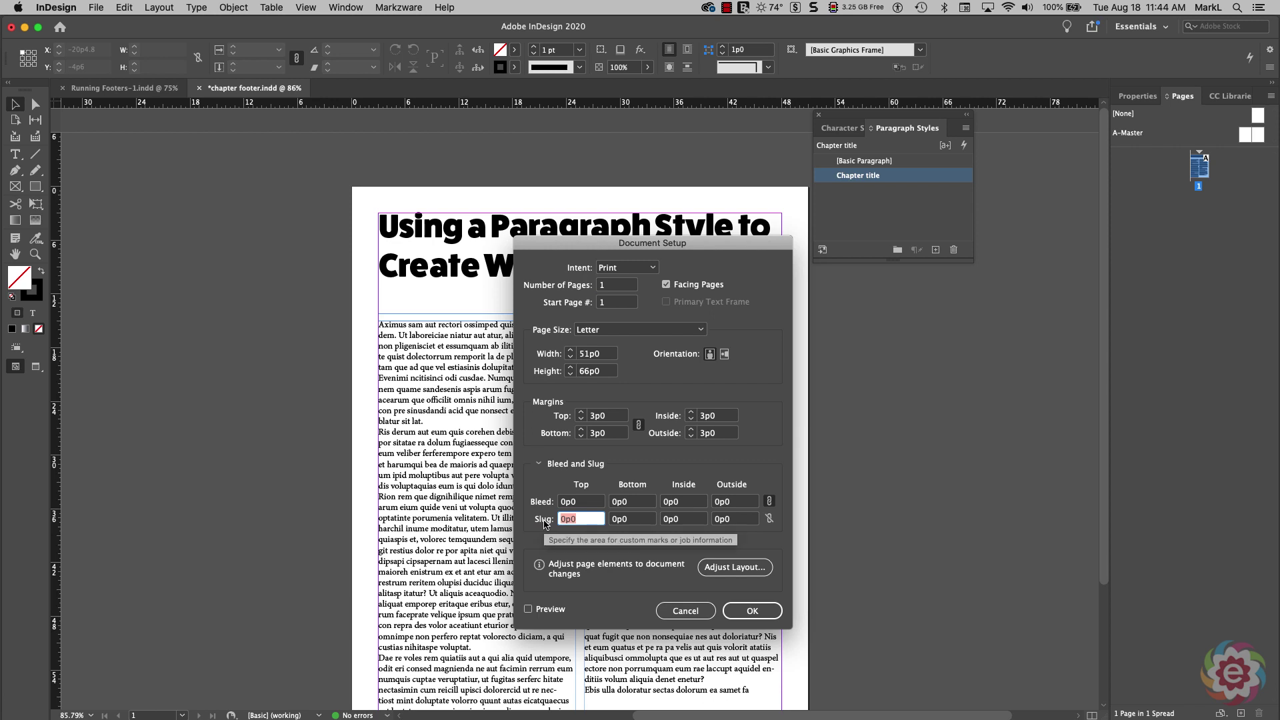
{"action": "type", "text": "6"}
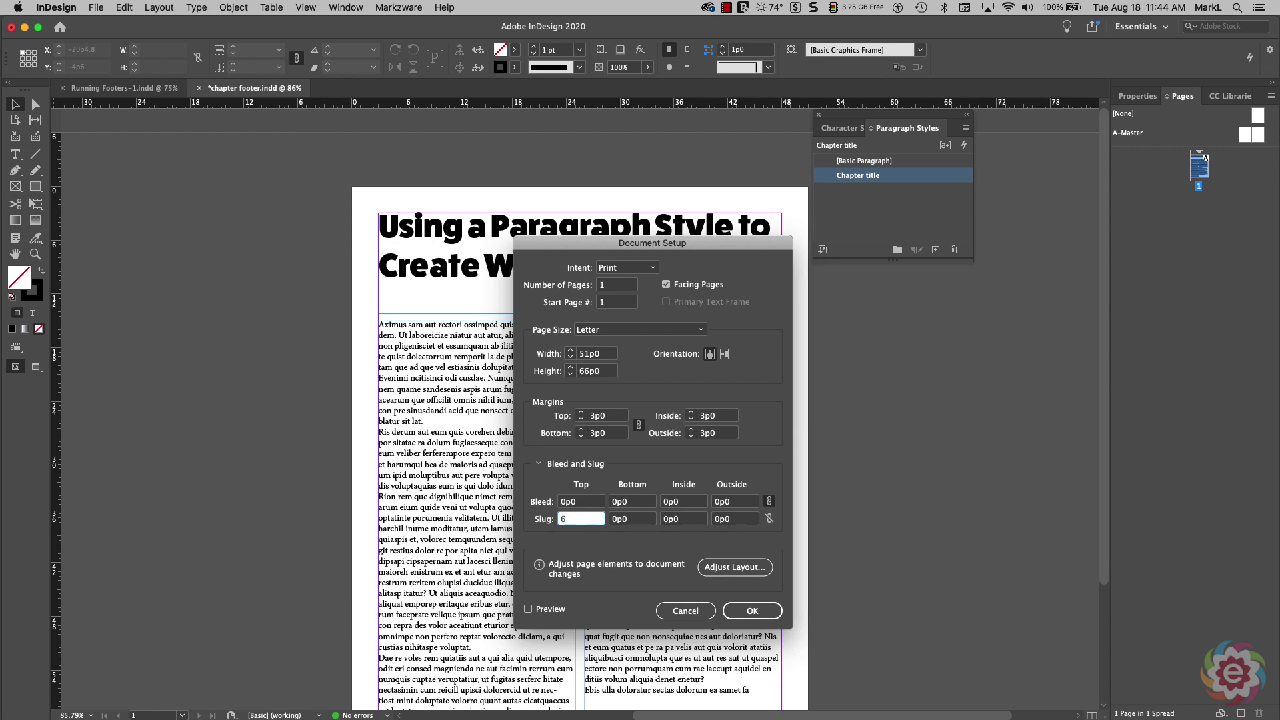
{"action": "type", "text": "p0"}
{"action": "left_click", "coordinate": [752, 614]}
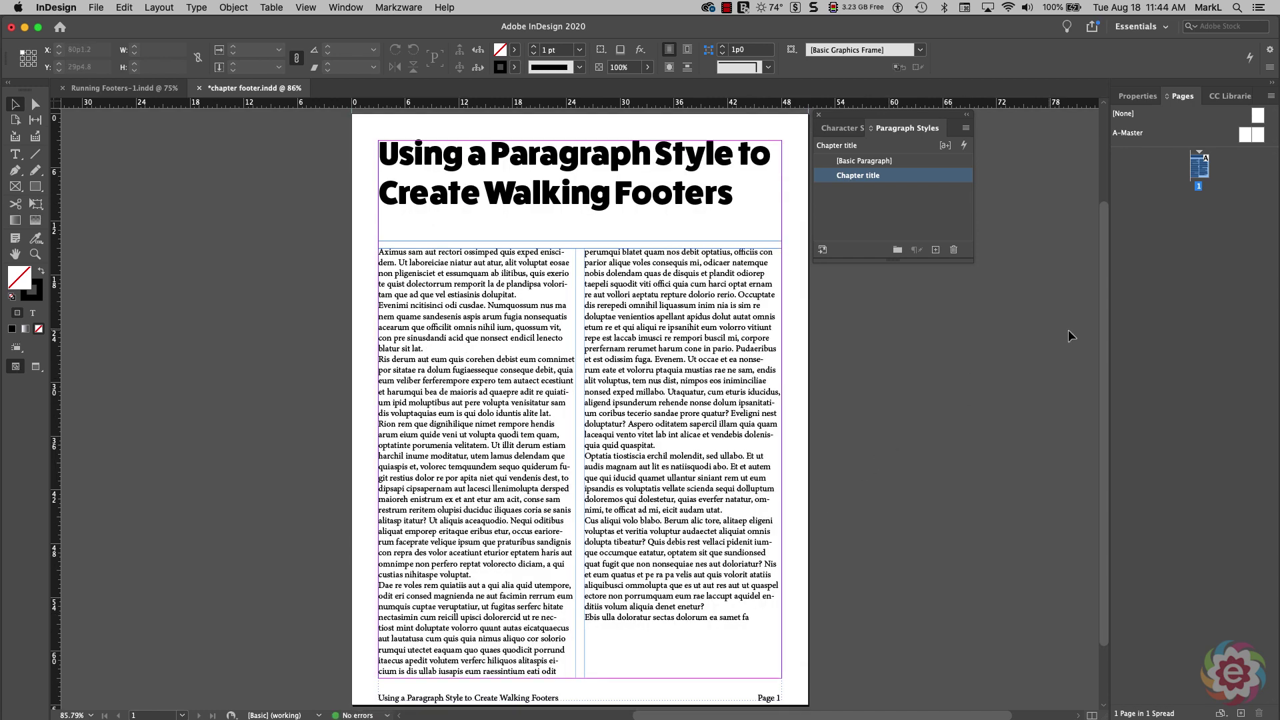
Draw a text frame across most of the slug area above page 1 and apply the [Basic Paragraph] style.
{"action": "left_click_drag", "start_coordinate": [1104, 328], "coordinate": [1098, 225]}
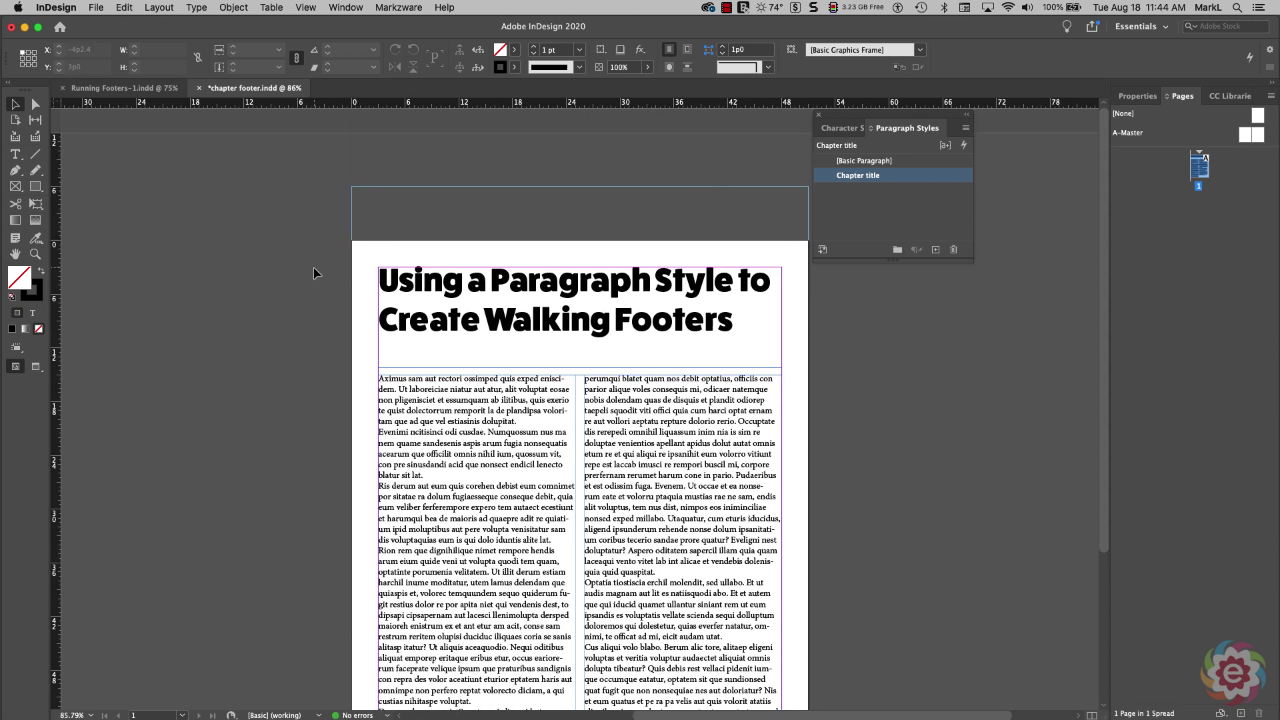
{"action": "left_click", "coordinate": [36, 254]}
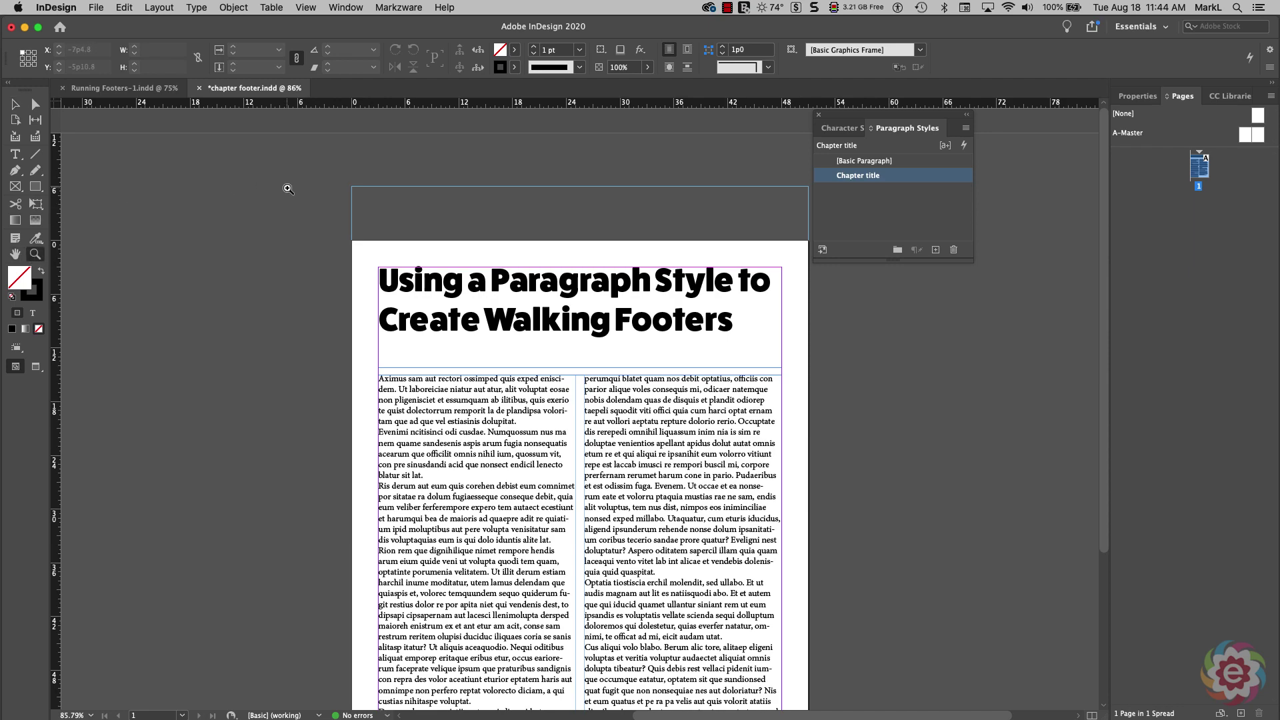
{"action": "left_click", "coordinate": [378, 204]}
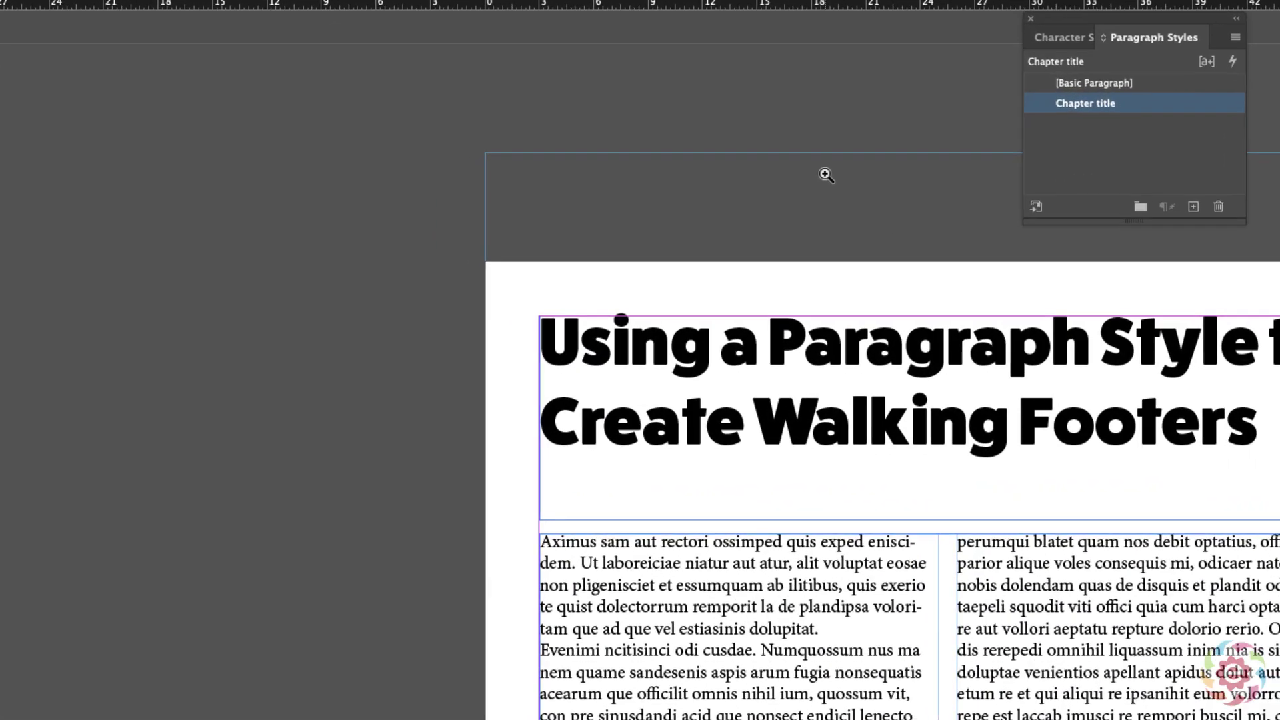
{"action": "scroll", "coordinate": [732, 181], "scroll_direction": "right", "scroll_amount": 5}
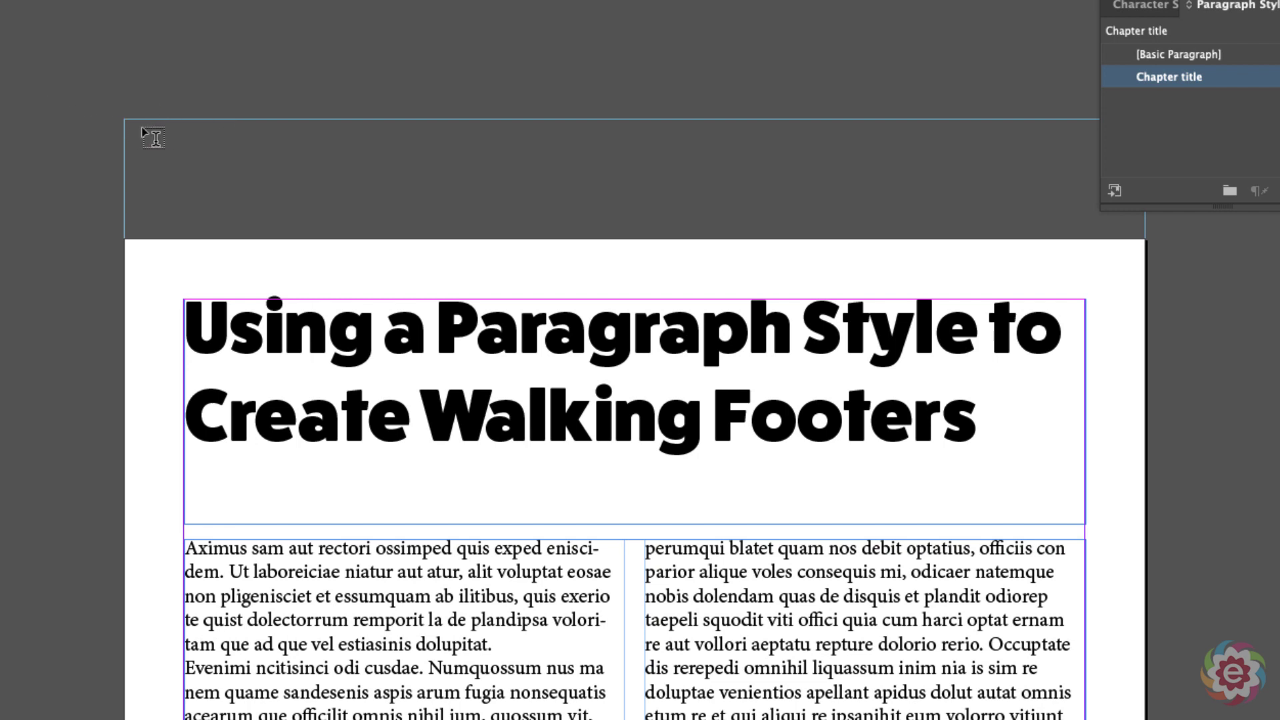
{"action": "left_click_drag", "start_coordinate": [131, 125], "coordinate": [960, 221]}
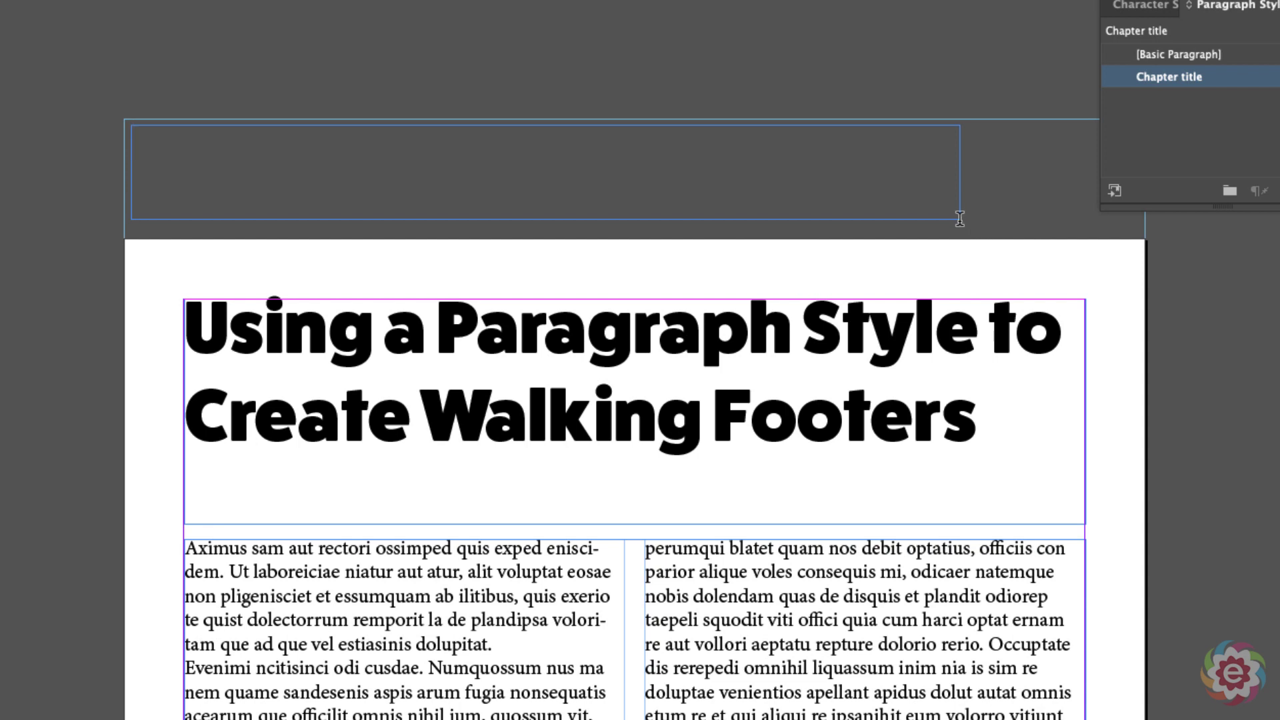
{"action": "left_click", "coordinate": [1189, 57]}
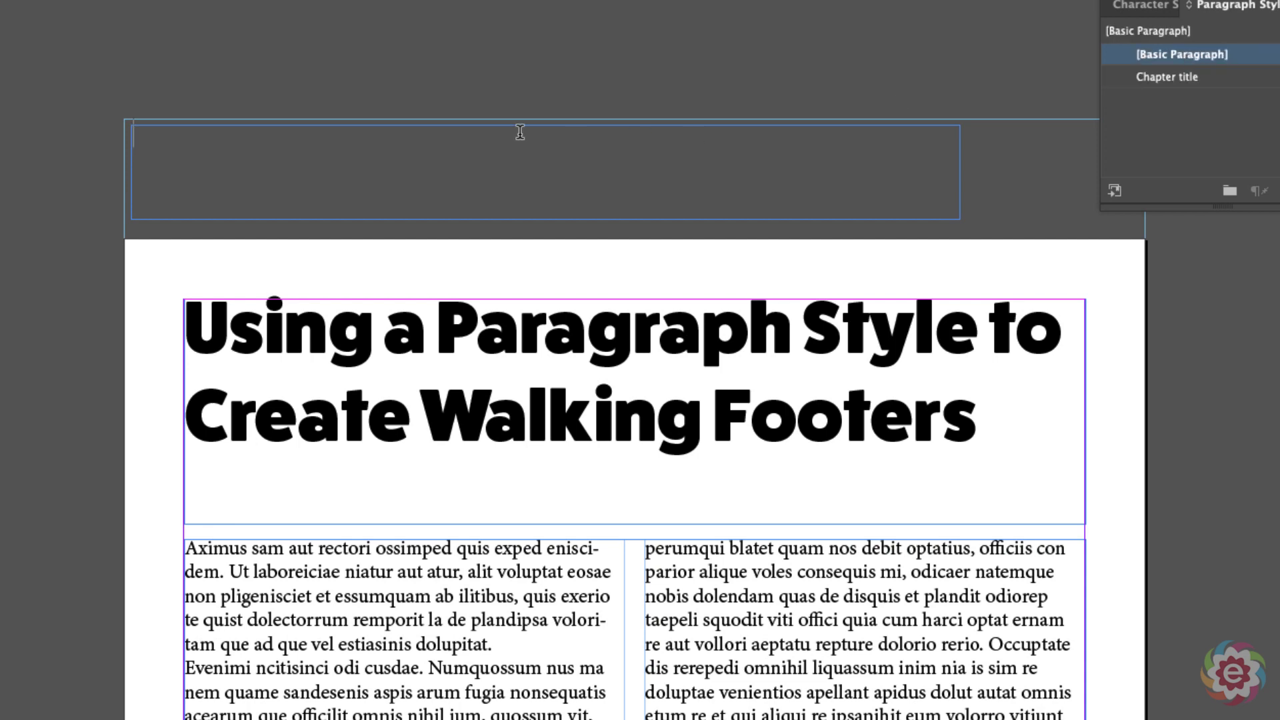
Enter the labels "Creation Date:", "Revision Date:" and "Person requesting:" on separate lines in the slug text frame.
{"action": "type", "text": "Creation Da"}
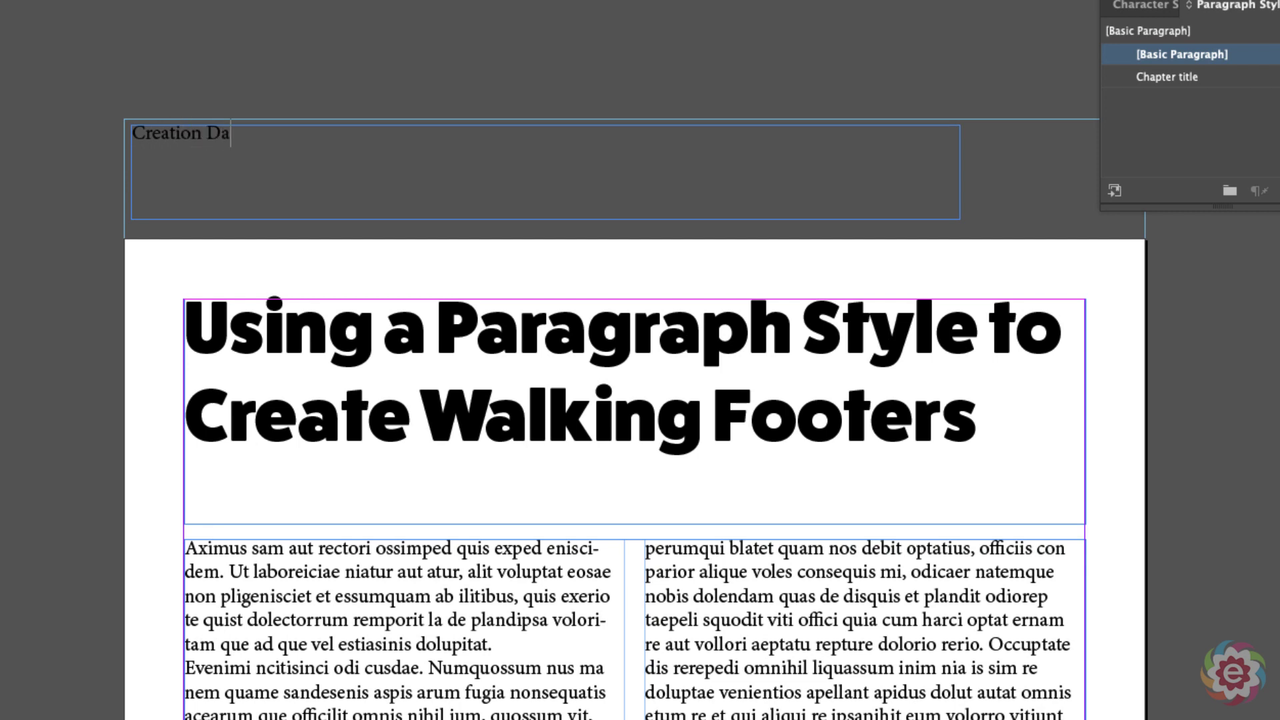
{"action": "type", "text": "te:"}
{"action": "key", "text": "Return"}
{"action": "type", "text": "Revision Date"}
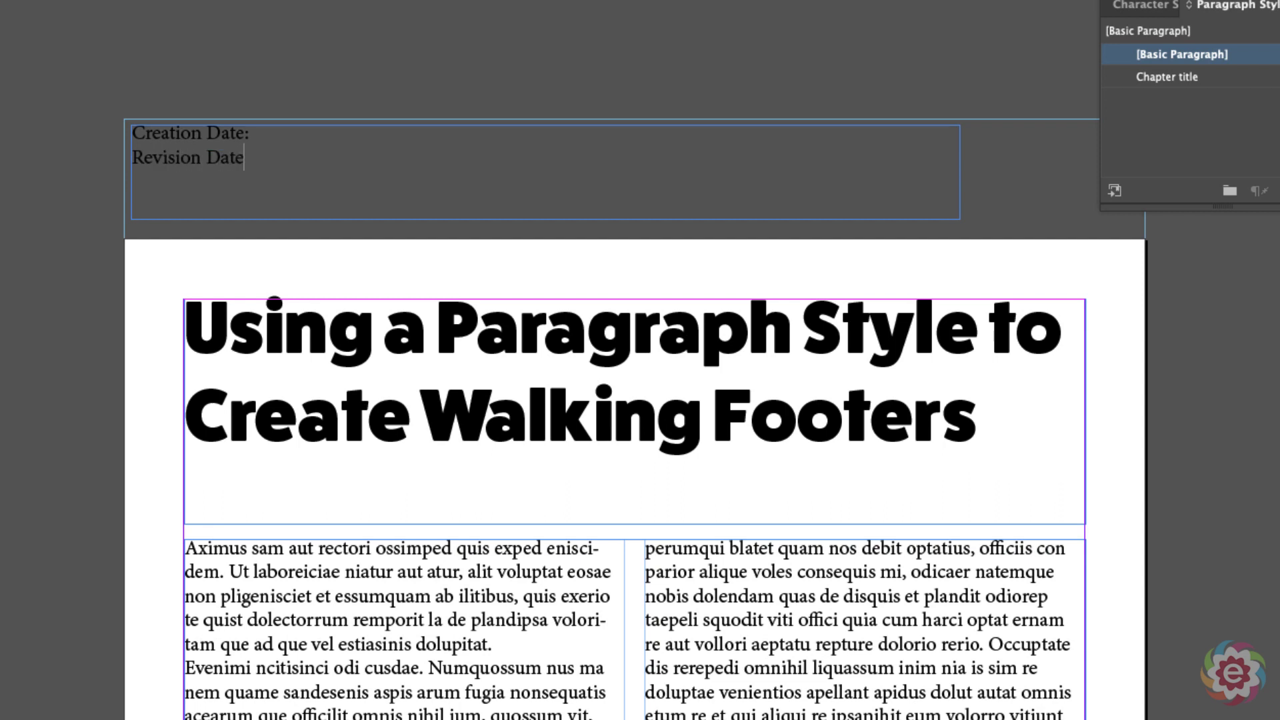
{"action": "type", "text": ":"}
{"action": "key", "text": "Return"}
{"action": "type", "text": "Person requeati"}
{"action": "key", "text": "BackSpace"}
{"action": "key", "text": "BackSpace"}
{"action": "key", "text": "BackSpace"}
{"action": "type", "text": "sting"}
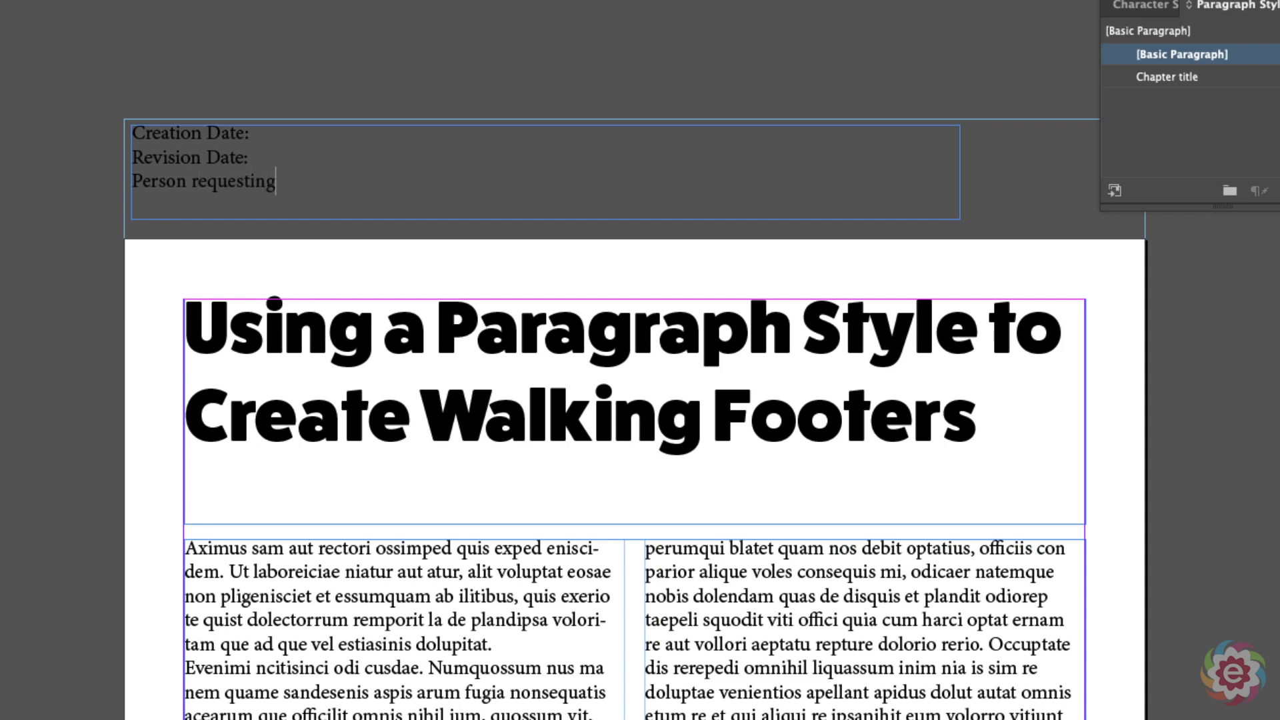
{"action": "type", "text": ":"}
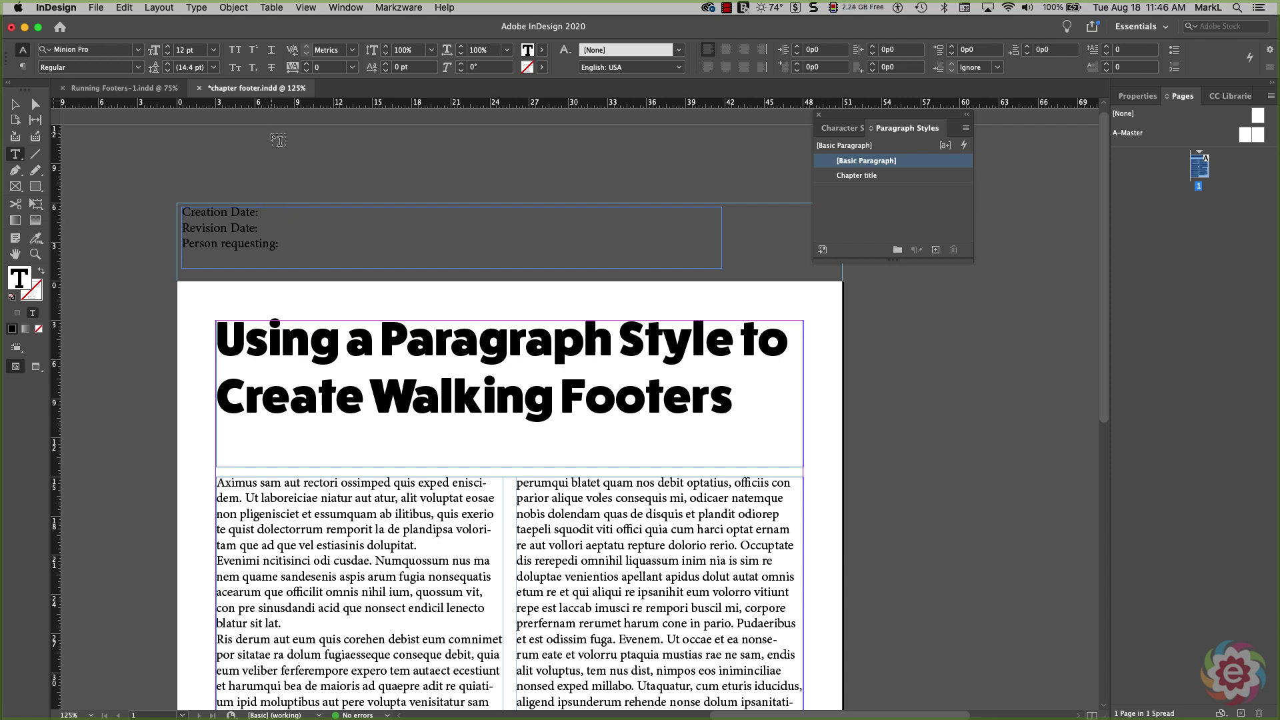
Insert the Creation Date text variable after the "Creation Date:" label in the slug text frame.
{"action": "left_click", "coordinate": [196, 8]}
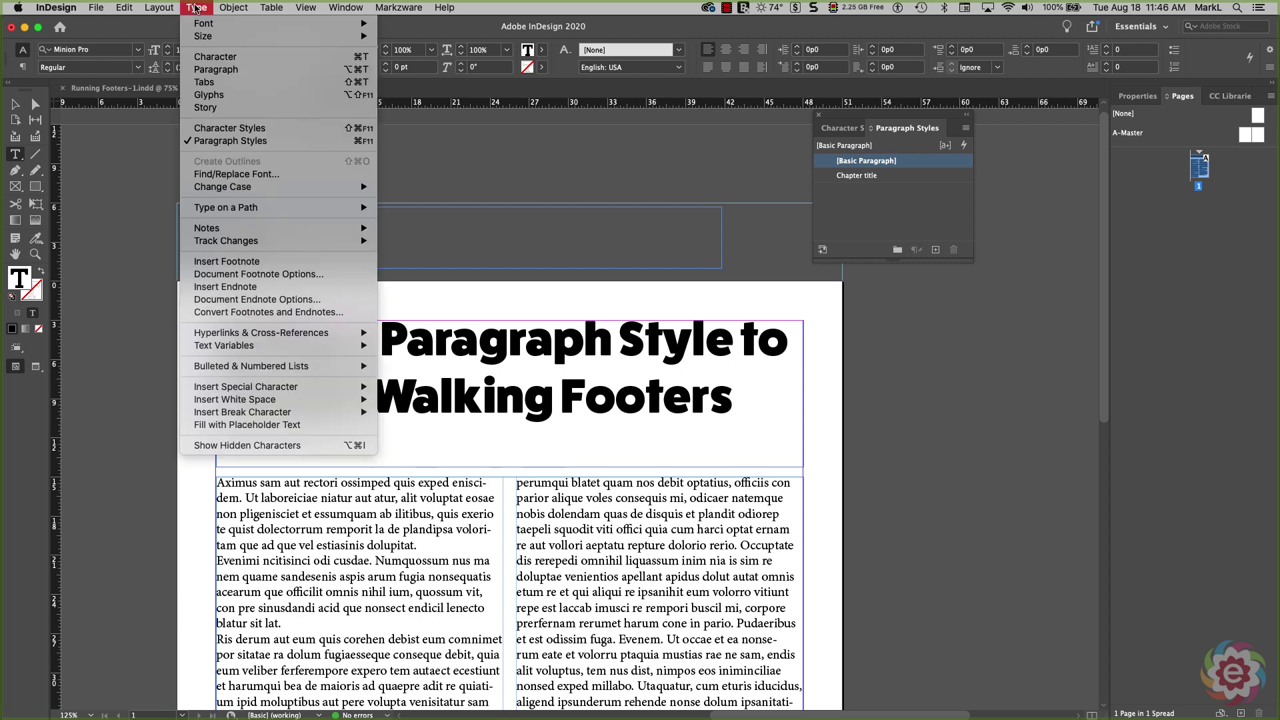
{"action": "mouse_move", "coordinate": [324, 345]}
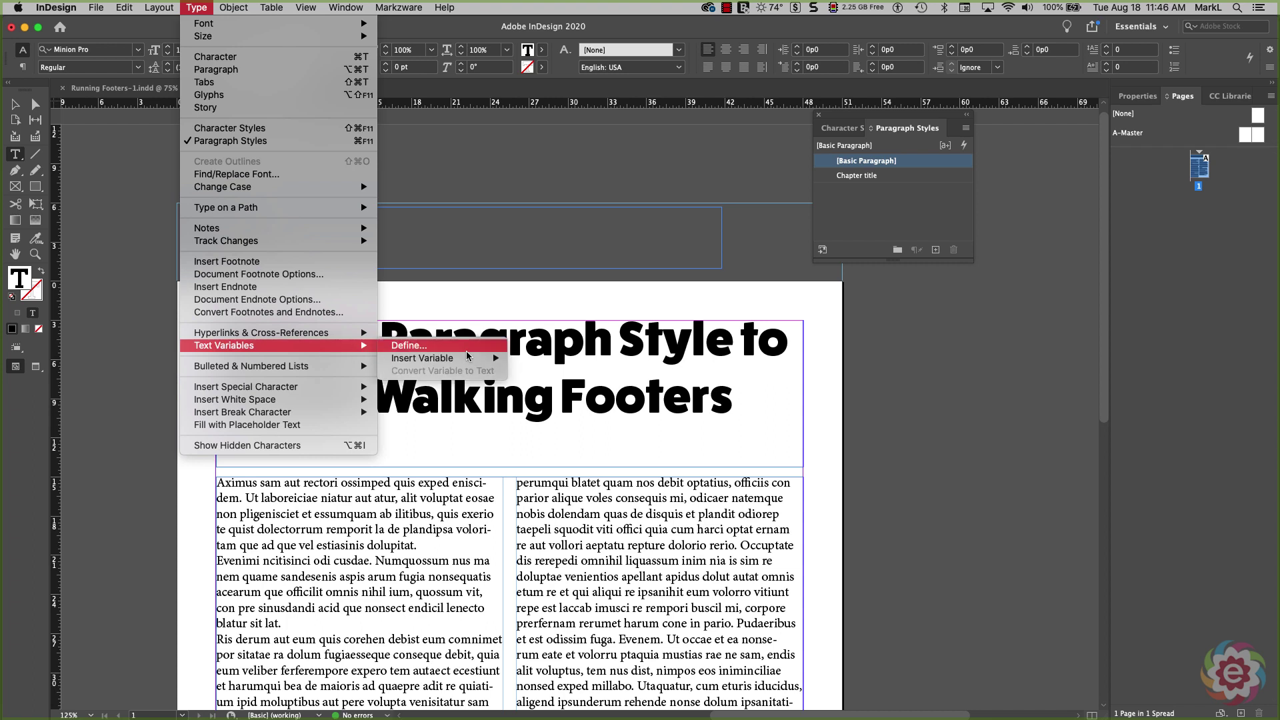
{"action": "mouse_move", "coordinate": [461, 360]}
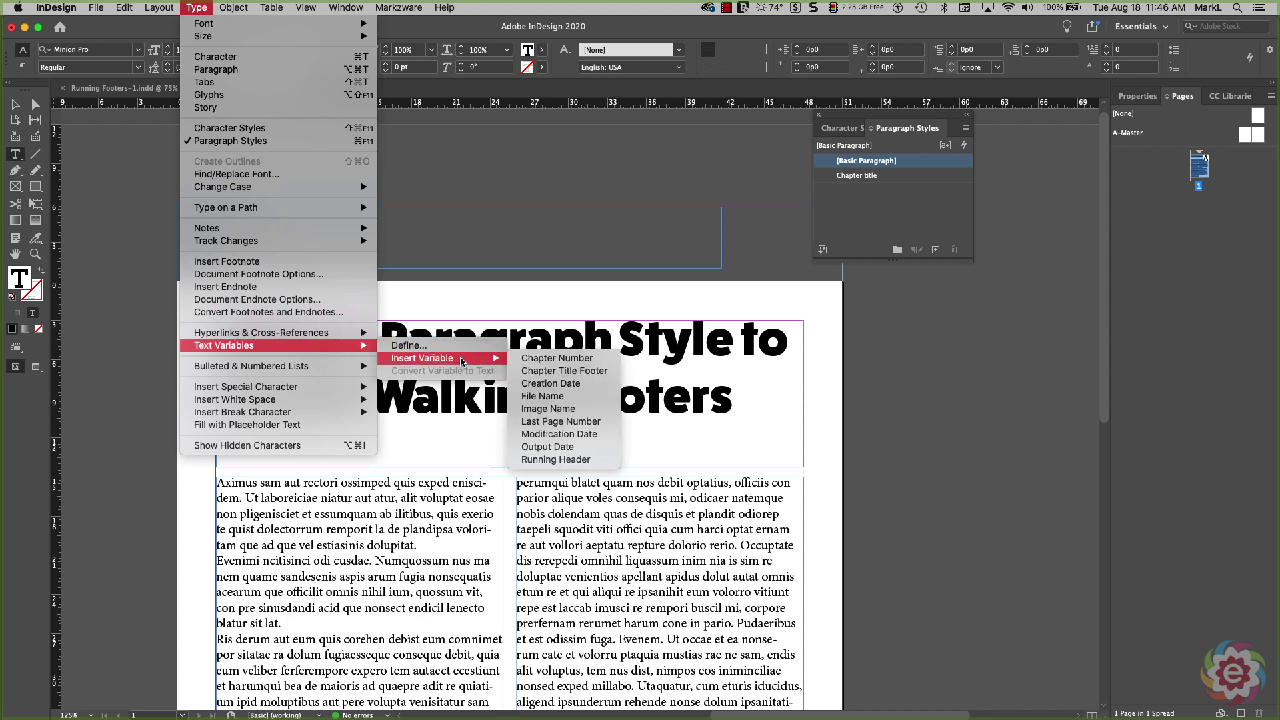
{"action": "left_click", "coordinate": [590, 385]}
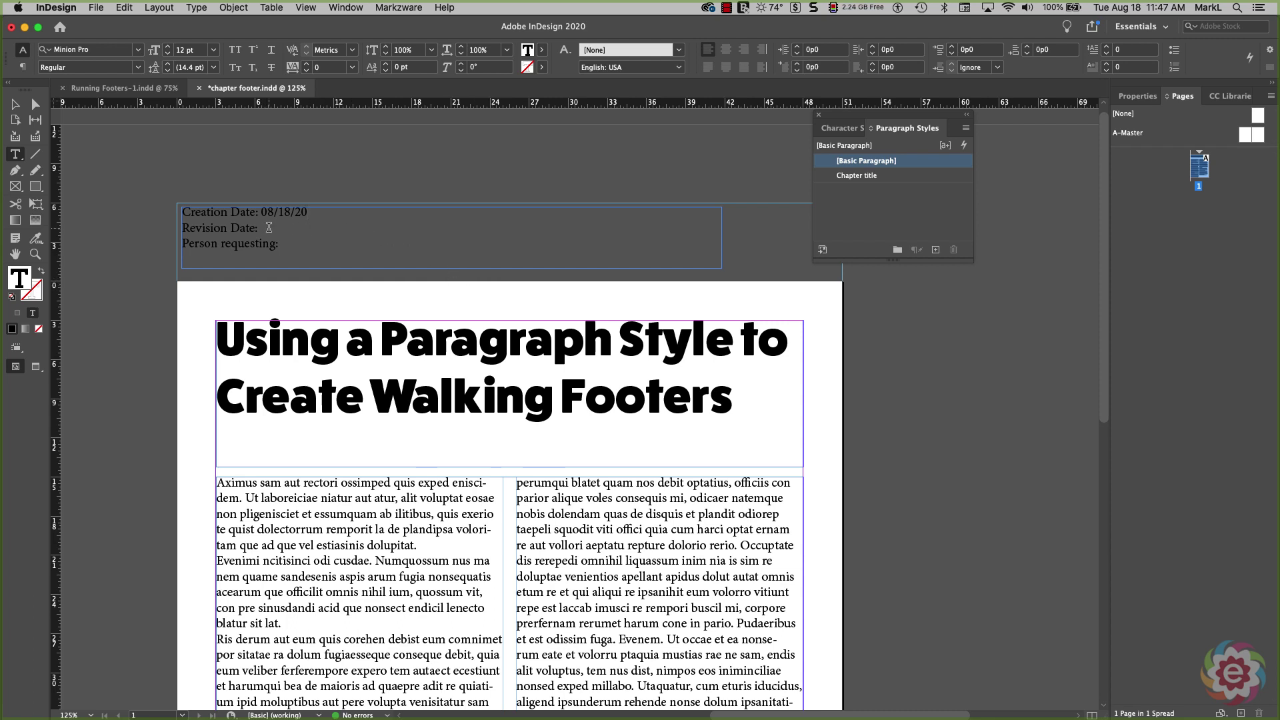
Insert the Modification Date text variable after "Revision Date:" and enter "DT Advertising" after "Person requesting:" in the slug text frame.
{"action": "left_click", "coordinate": [355, 242]}
{"action": "left_click", "coordinate": [197, 7]}
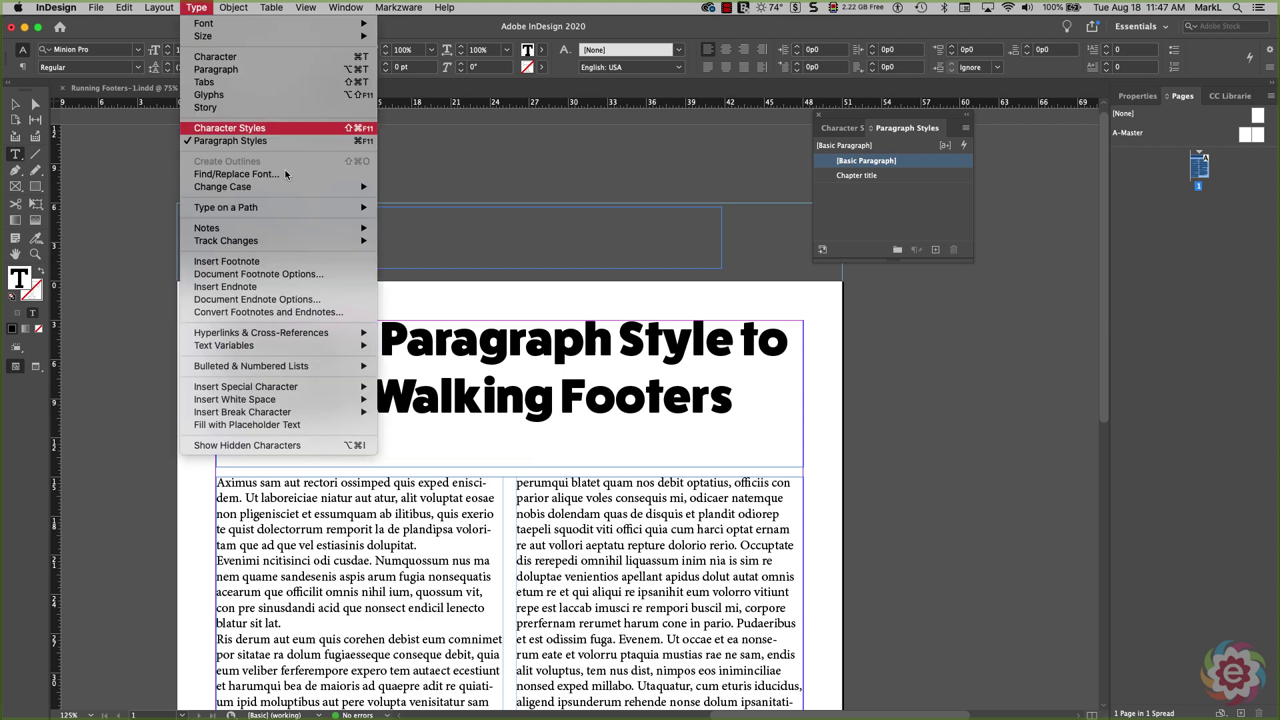
{"action": "mouse_move", "coordinate": [346, 347]}
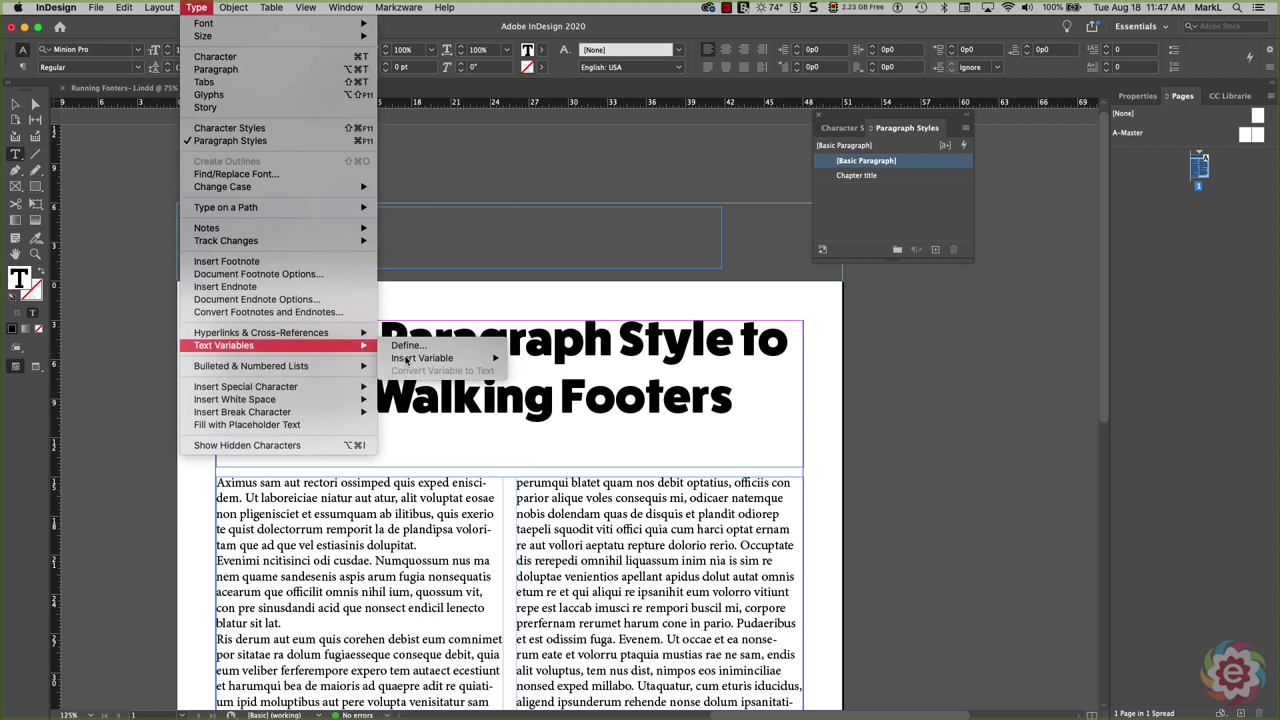
{"action": "mouse_move", "coordinate": [422, 363]}
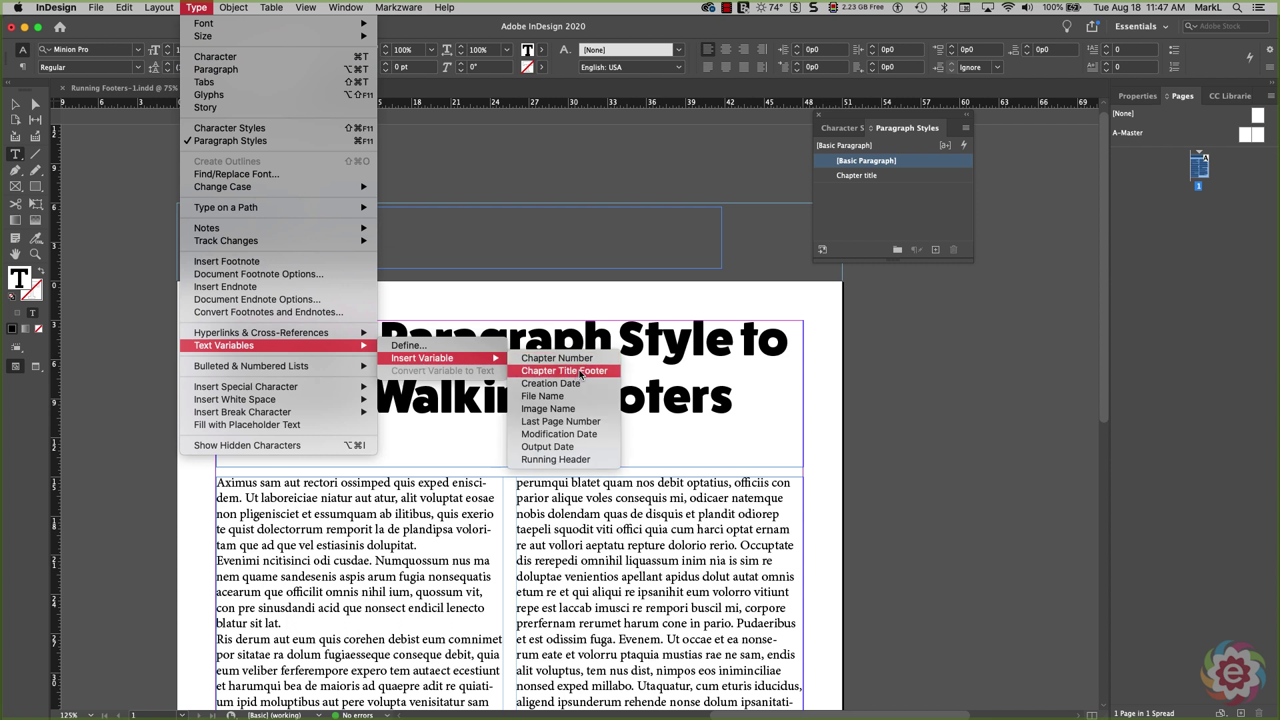
{"action": "left_click", "coordinate": [605, 434]}
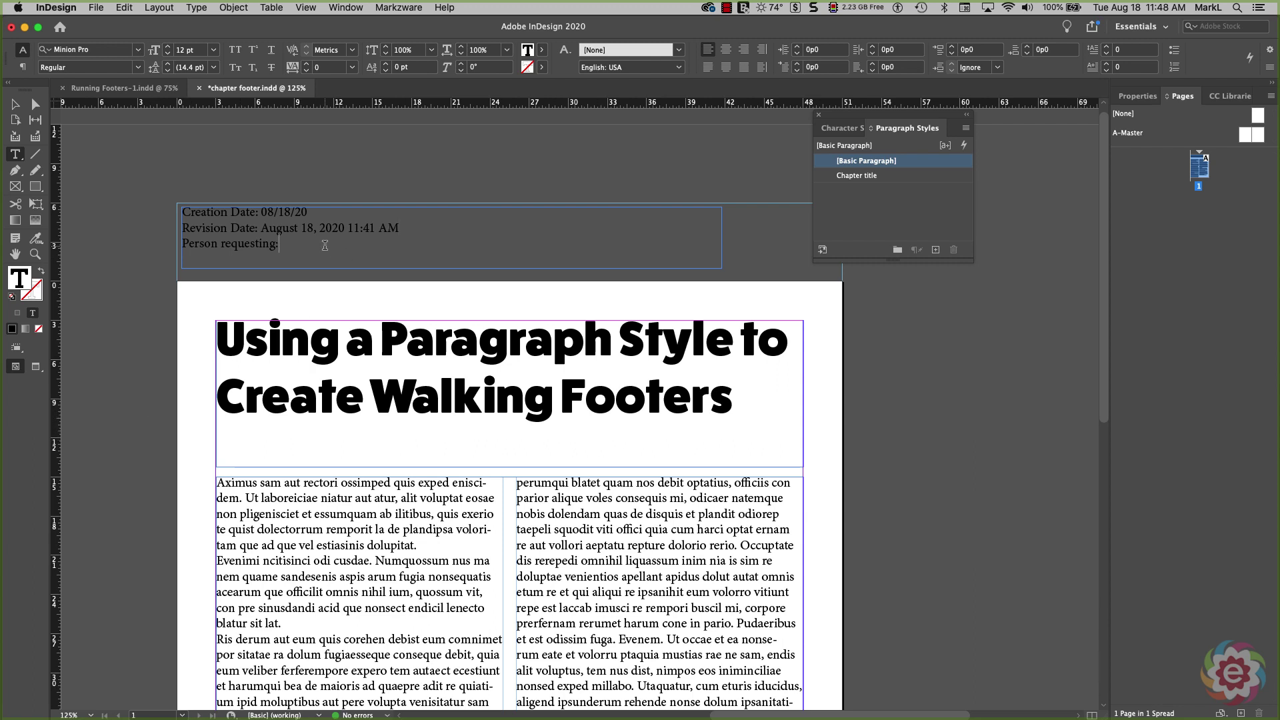
{"action": "type", "text": "DT Advertis"}
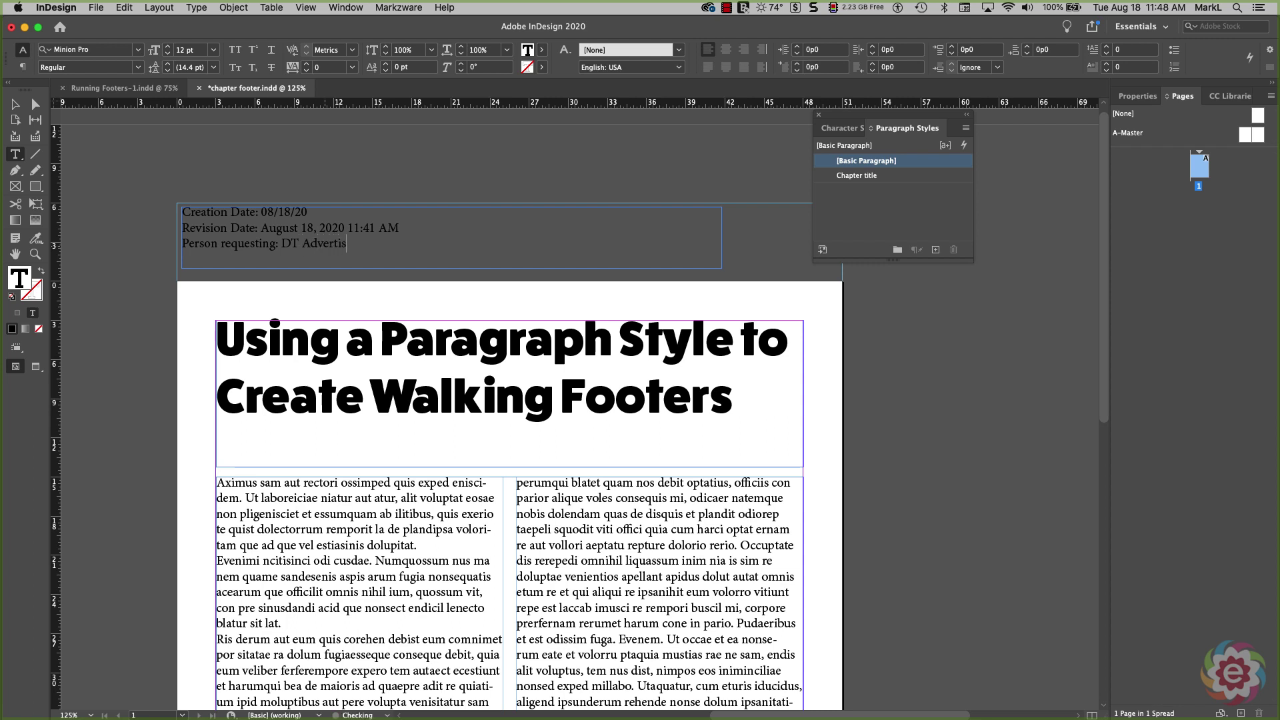
{"action": "type", "text": "ing"}
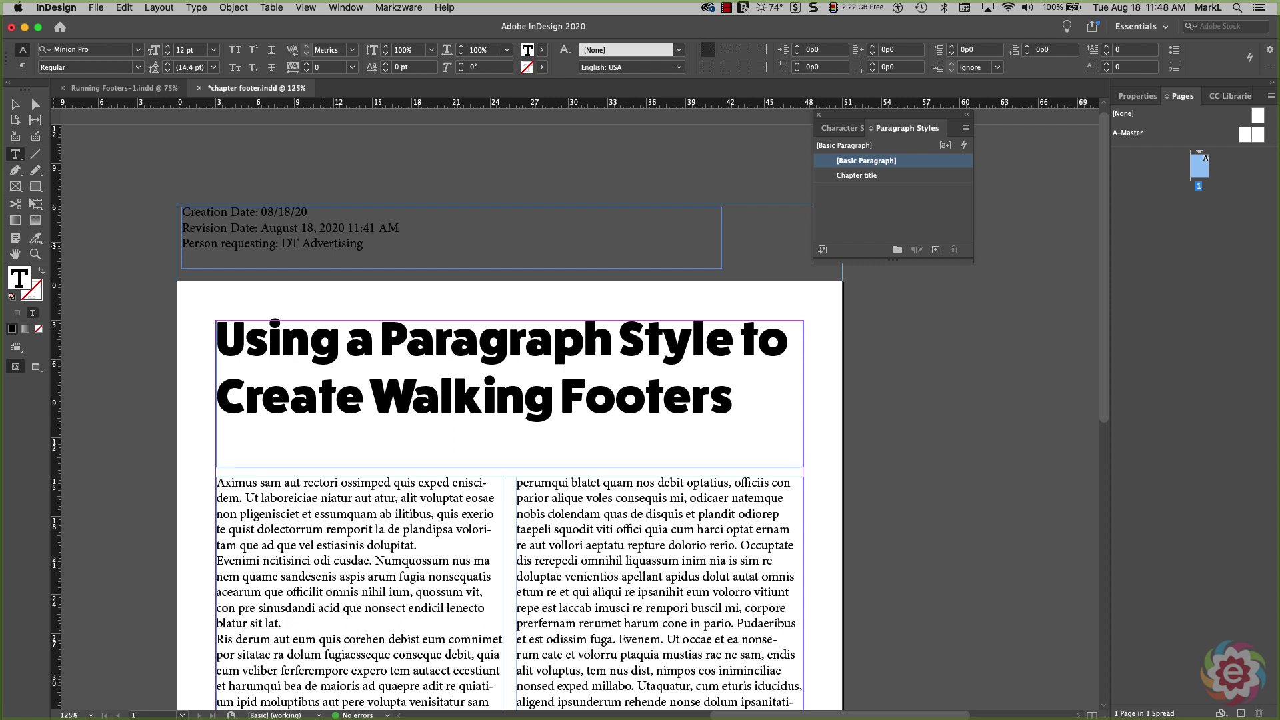